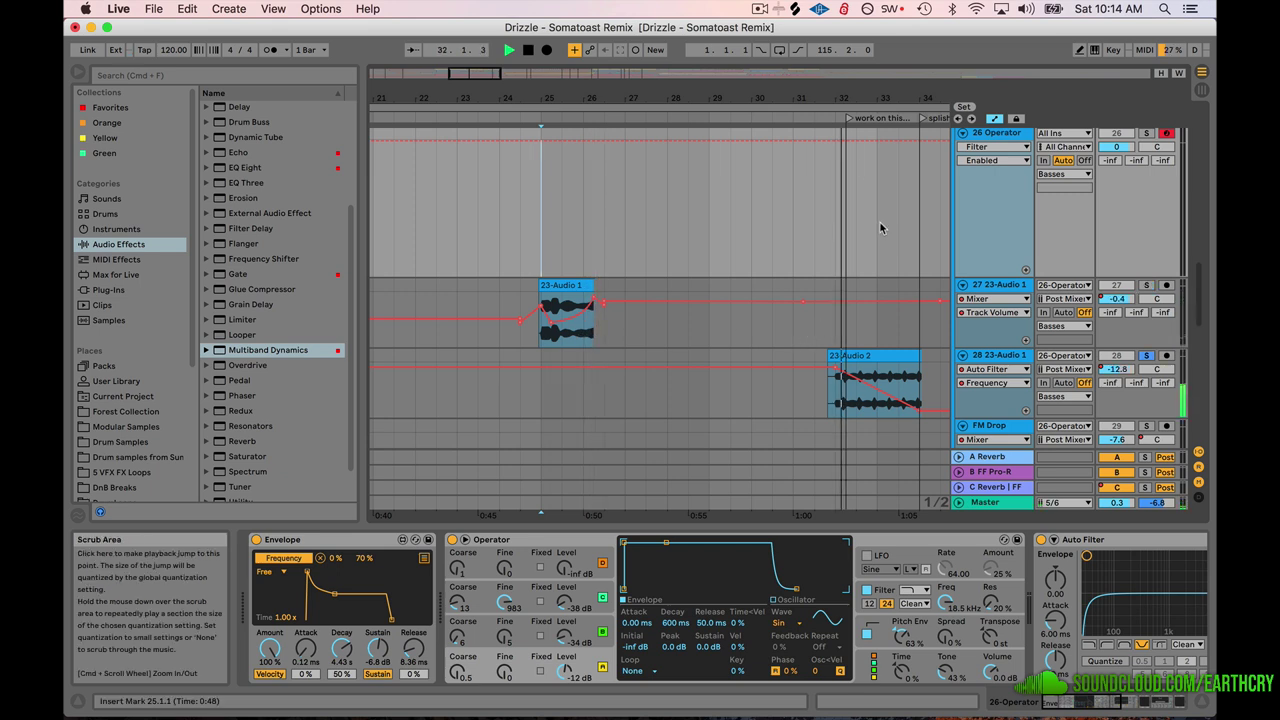
Play the clip on the Operator track and examine its Audio Effect Rack with the two chains
scroll(880, 225, right, 3)
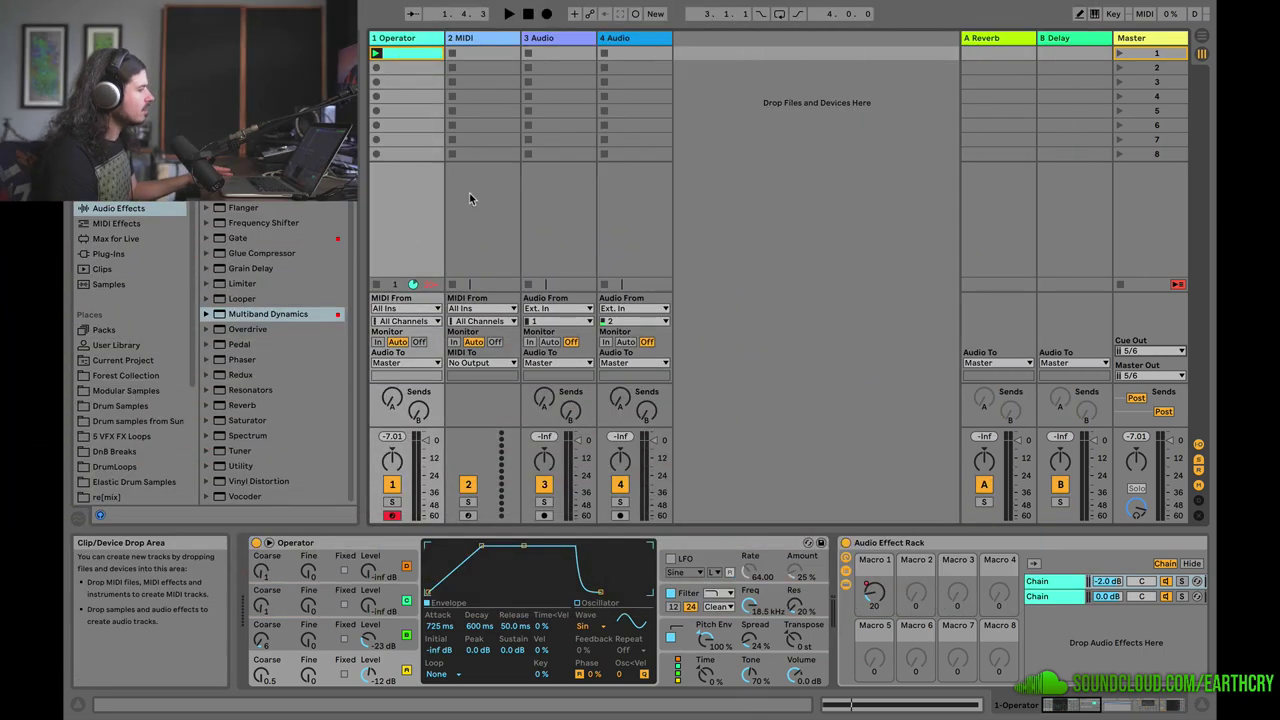
click(376, 53)
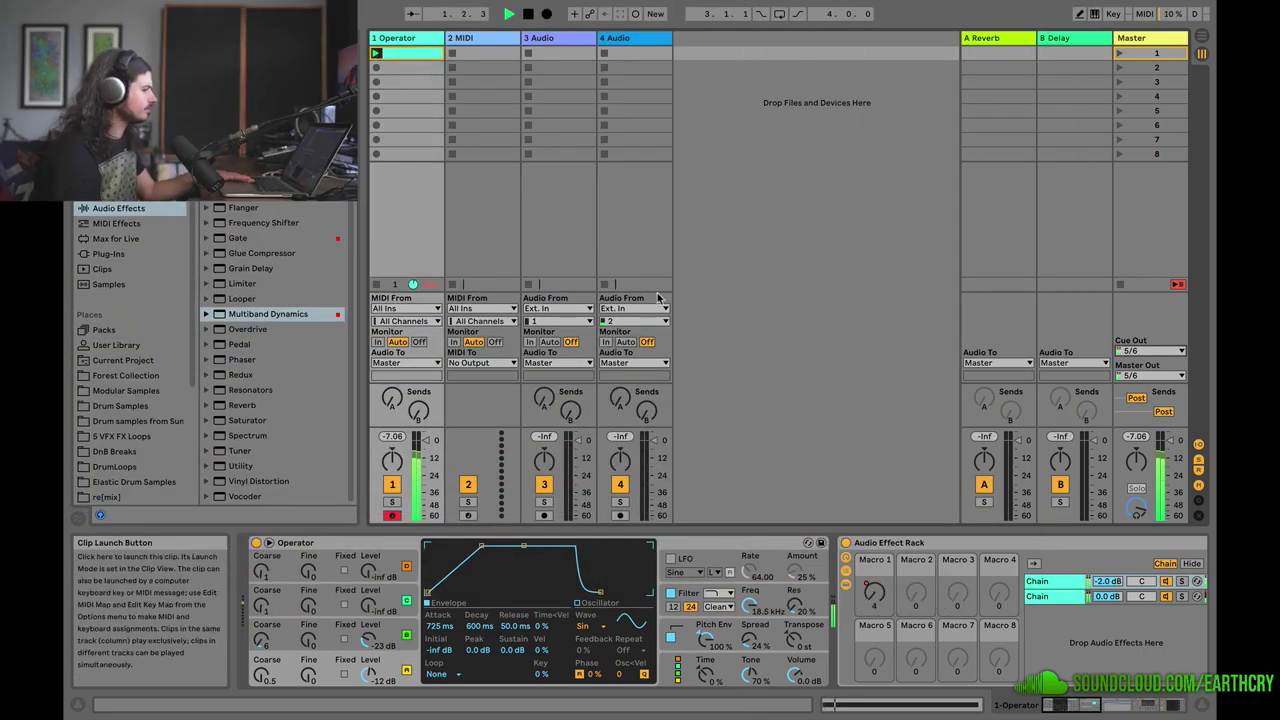
mouse_move(1058, 706)
mouse_down()
mouse_move(1106, 697)
mouse_move(1066, 700)
mouse_up()
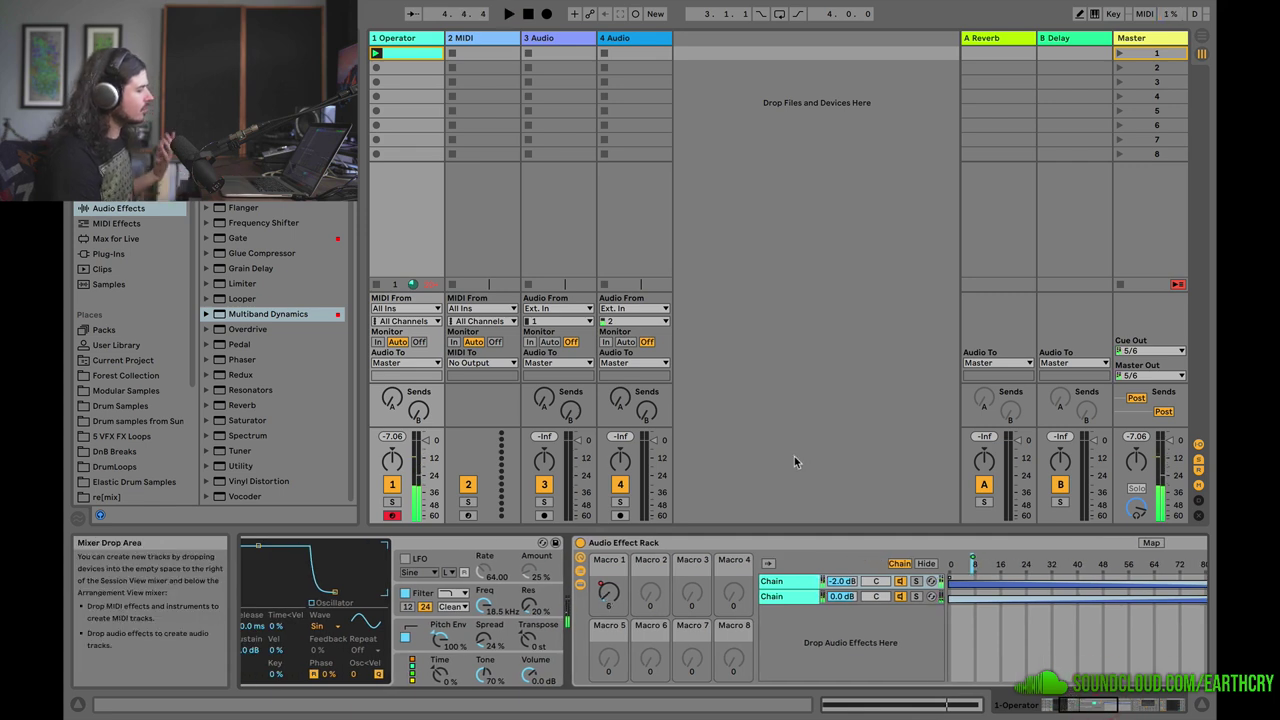
click(1005, 692)
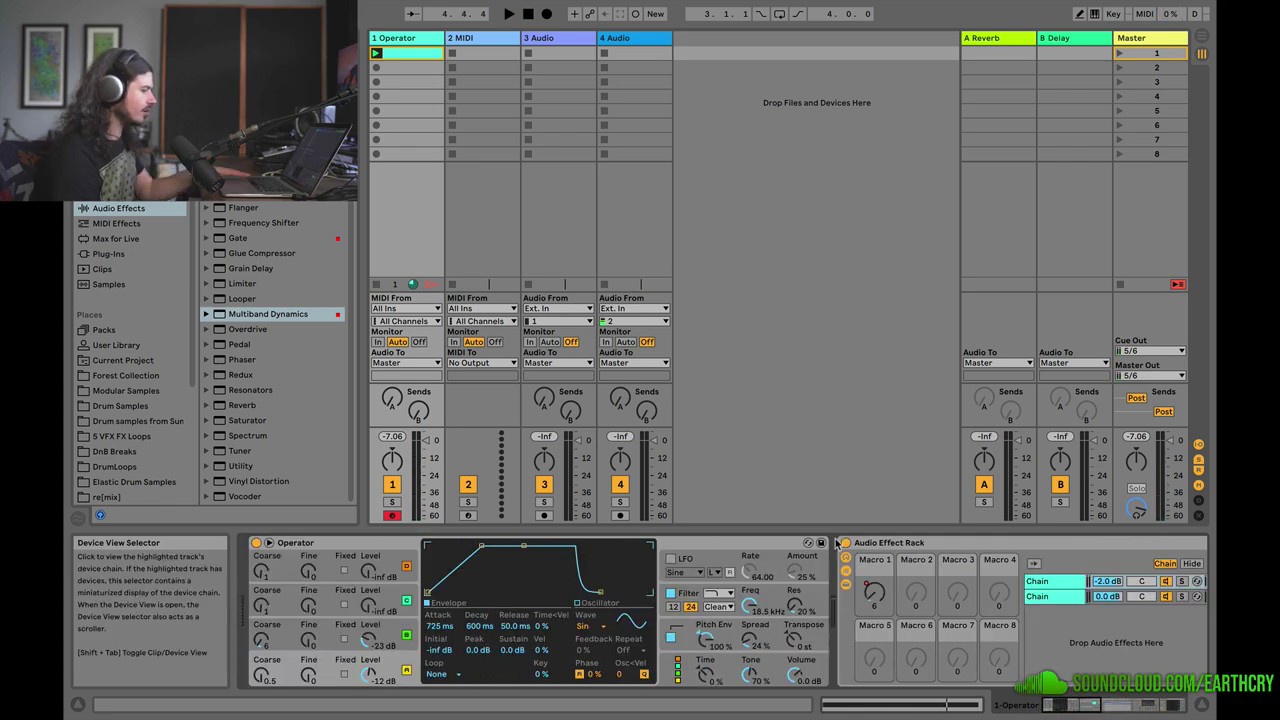
key(space)
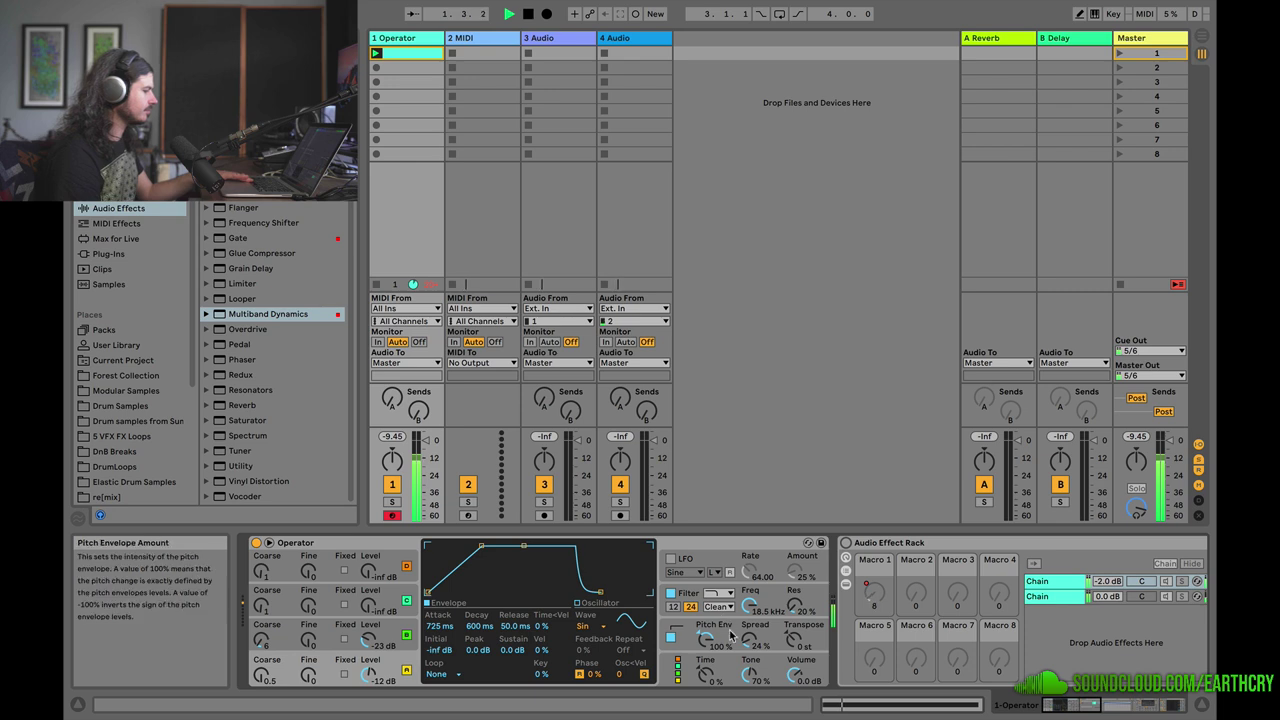
key(space)
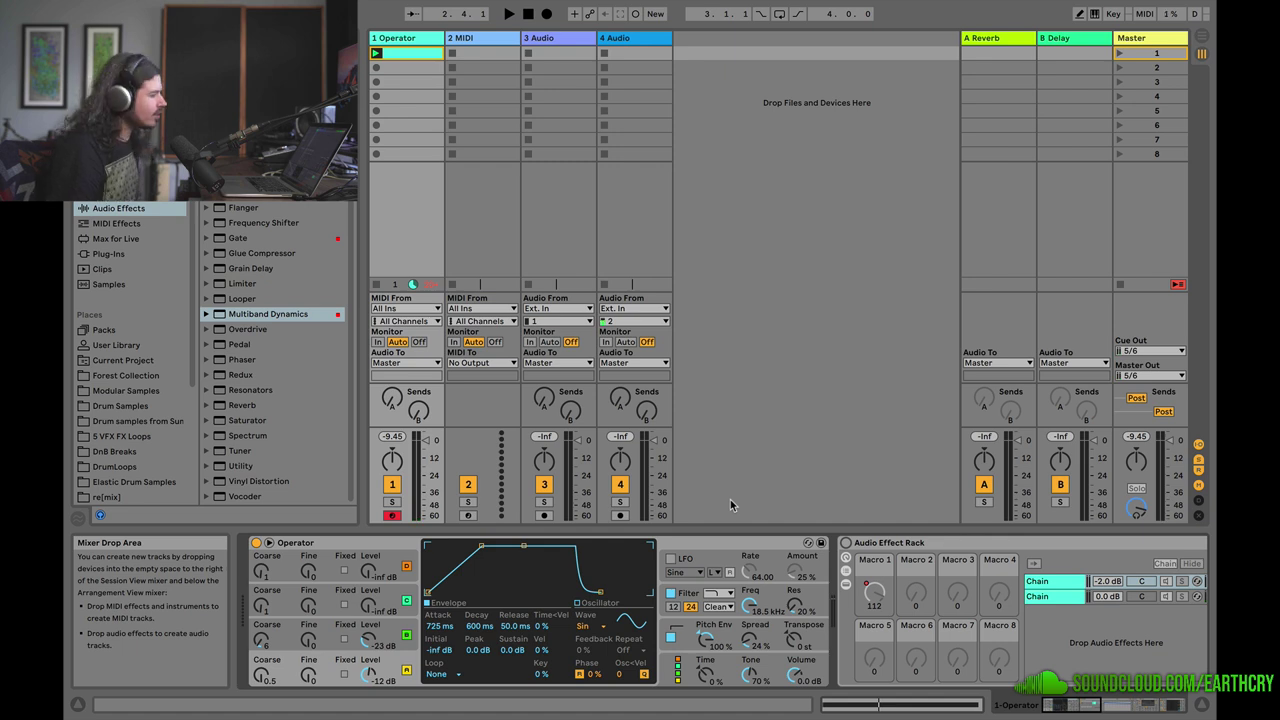
Load the Wavetable instrument onto the empty second MIDI track
click(515, 40)
click(118, 193)
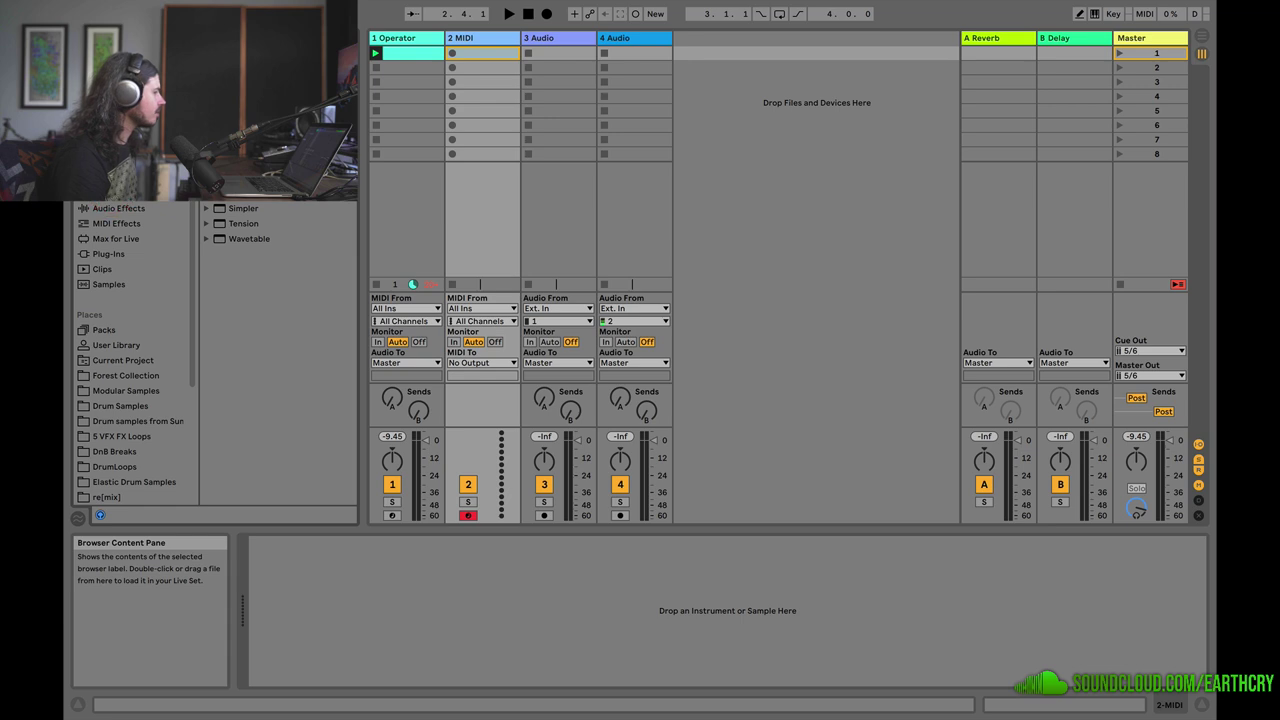
drag(219, 242, 484, 52)
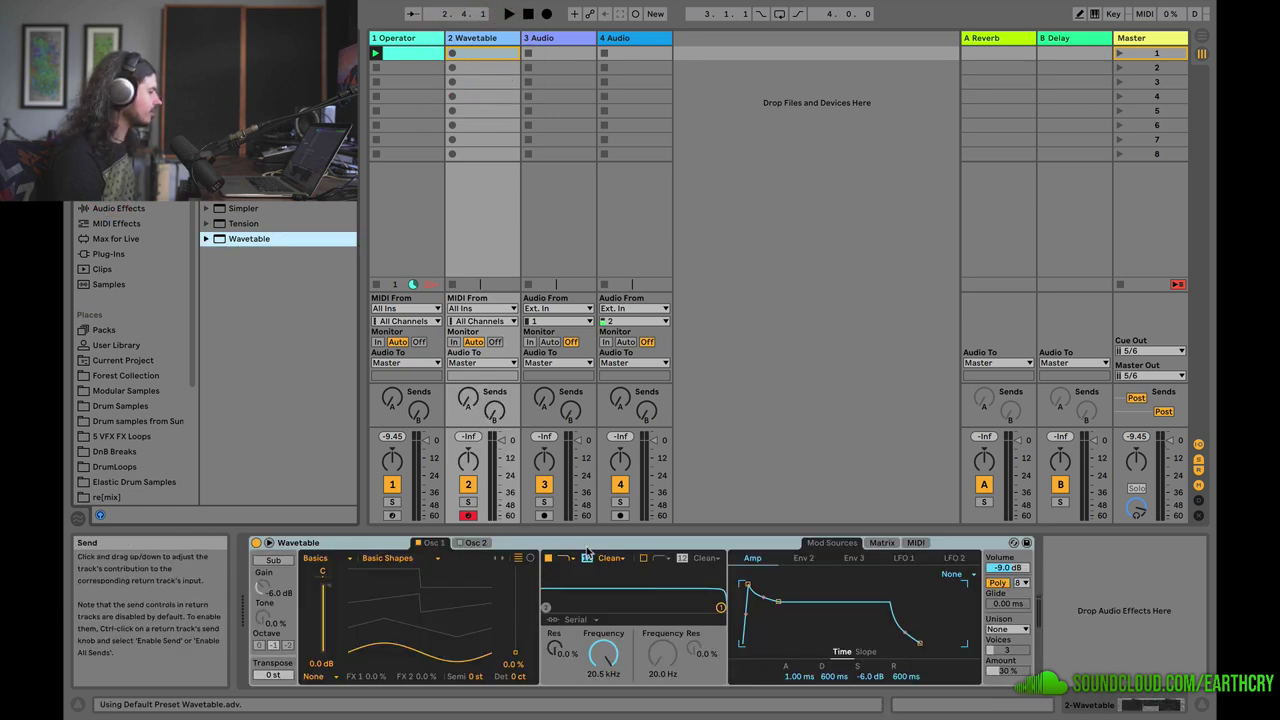
Create a MIDI clip in the Wavetable track's first slot with a short C4 note and an F1 note spanning the whole bar
double_click(479, 54)
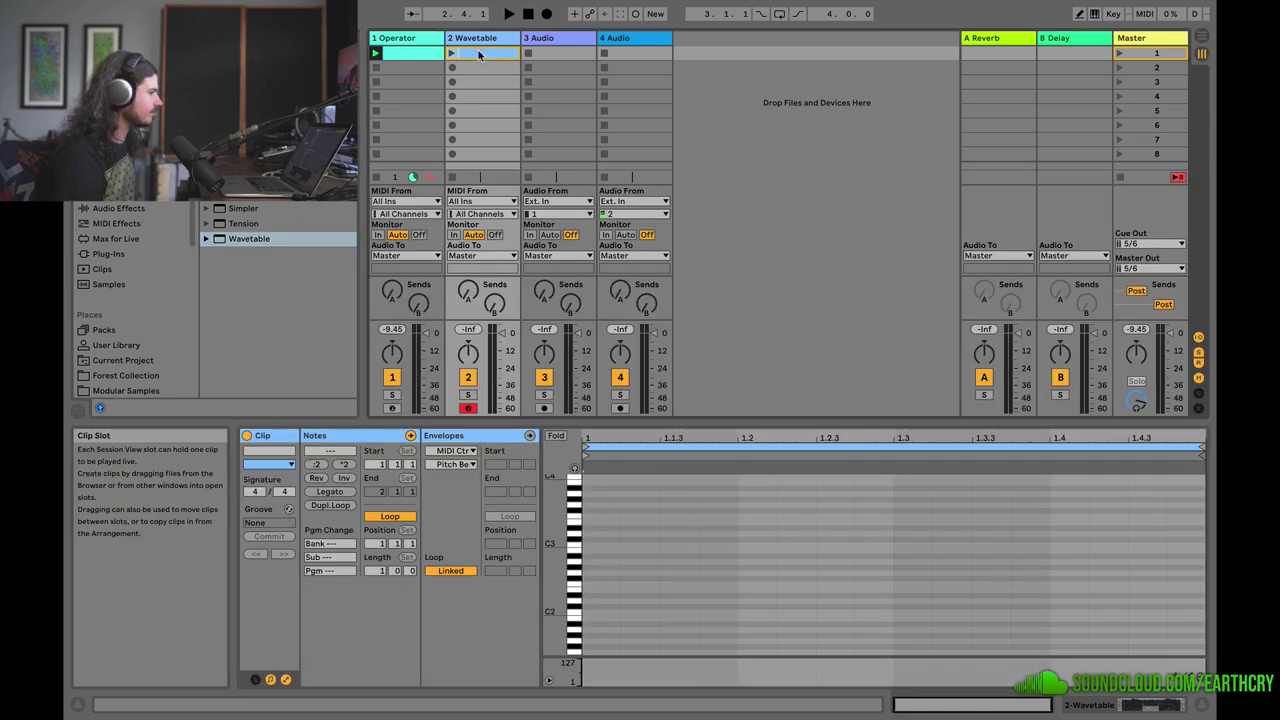
double_click(590, 478)
double_click(594, 652)
drag(621, 651, 1208, 604)
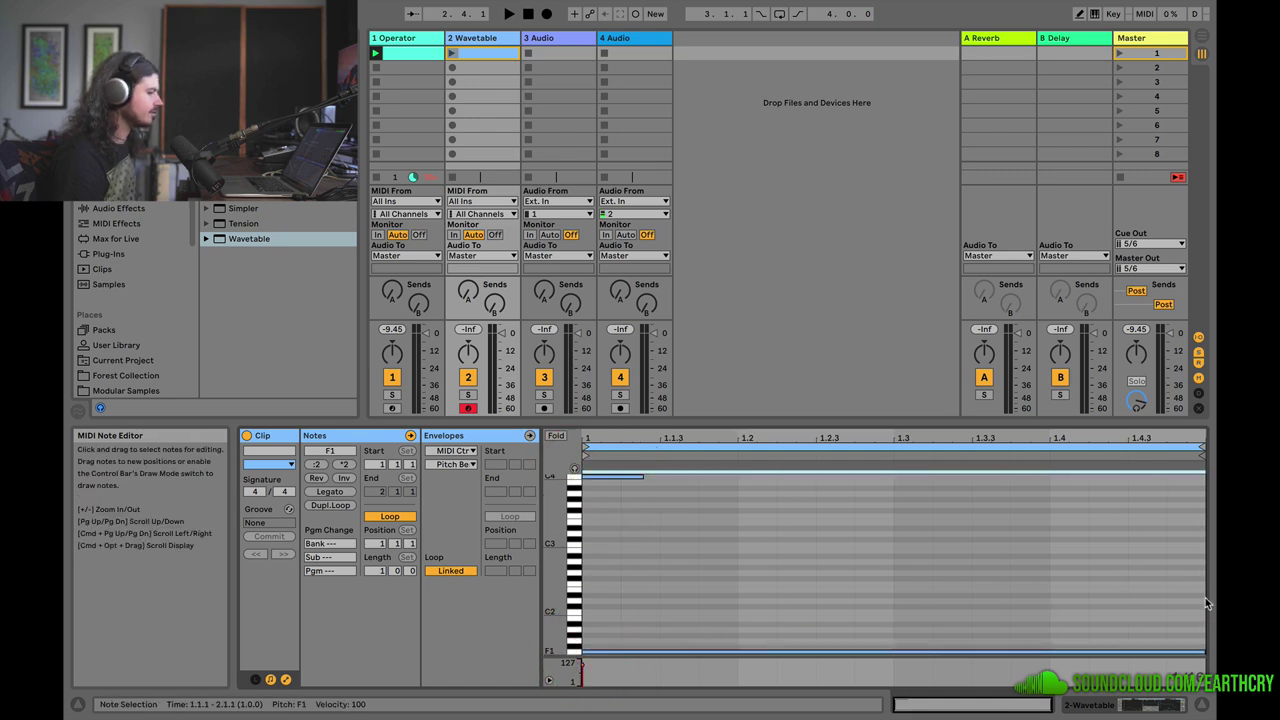
Set the clip's loop length to 4 bars and extend the F1 note across all four bars
drag(381, 570, 385, 569)
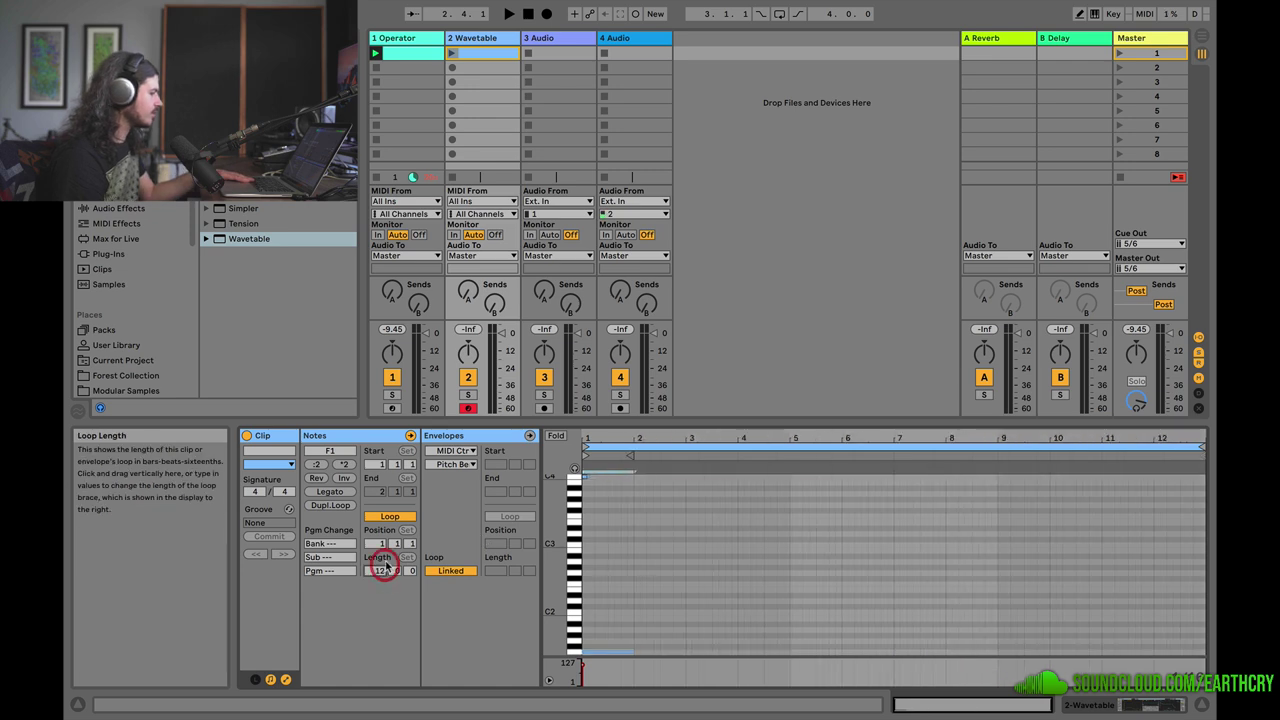
drag(639, 651, 790, 637)
drag(1204, 446, 789, 446)
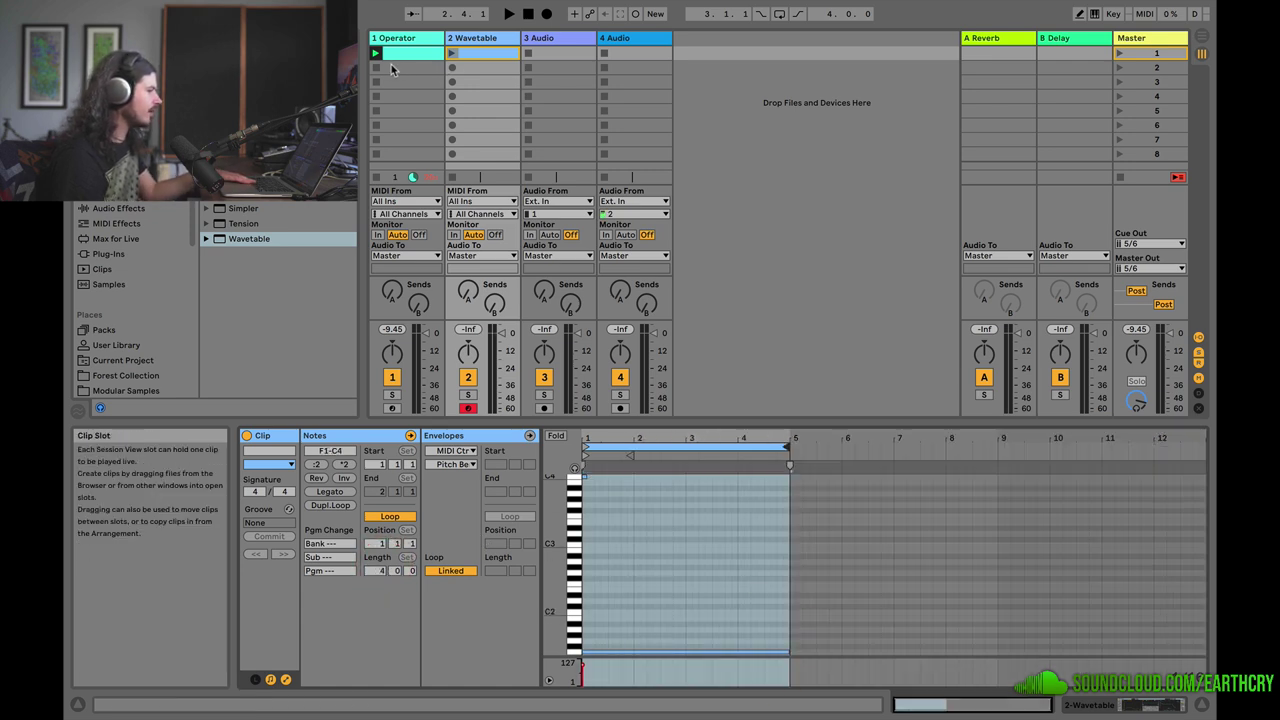
Launch the Wavetable clip, switch the instrument's voicing to Mono and set its Glide to 466 ms
click(452, 53)
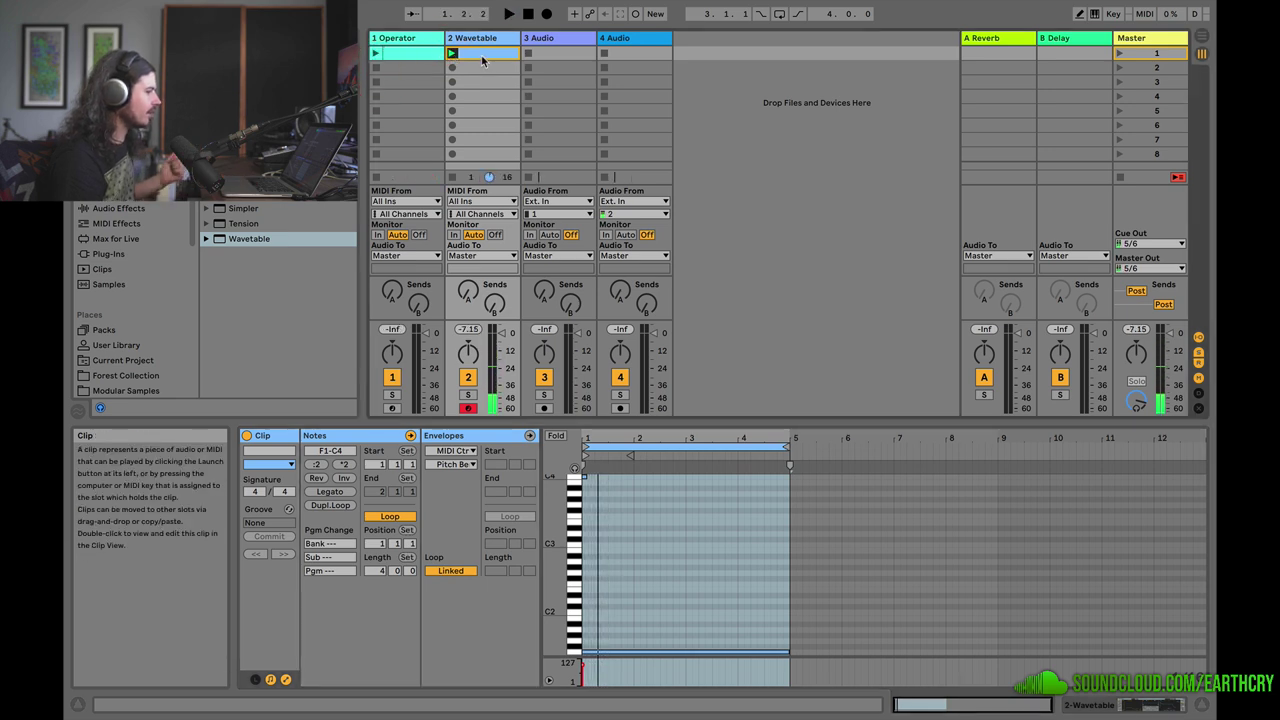
double_click(482, 39)
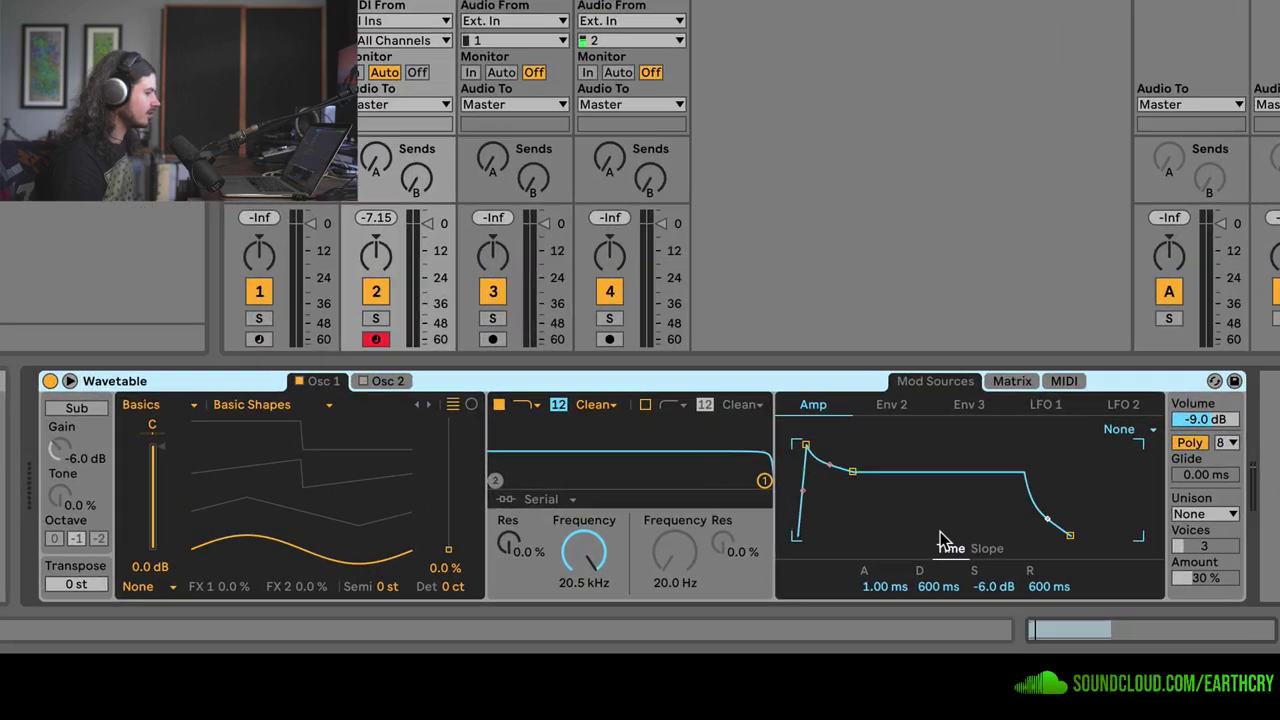
click(1200, 442)
drag(1205, 481, 1205, 430)
Shift the F1 note's start slightly later so it overlaps the end of the short C4 note, and play the clip
click(1069, 629)
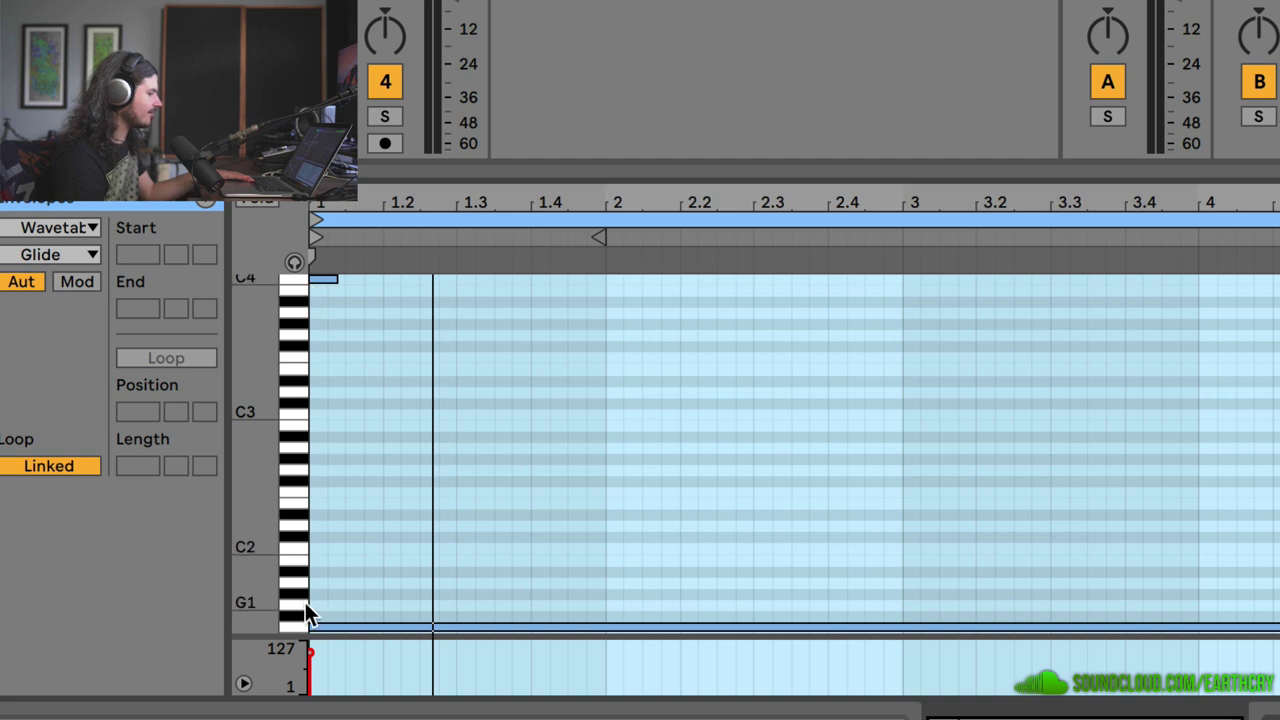
drag(313, 627, 328, 627)
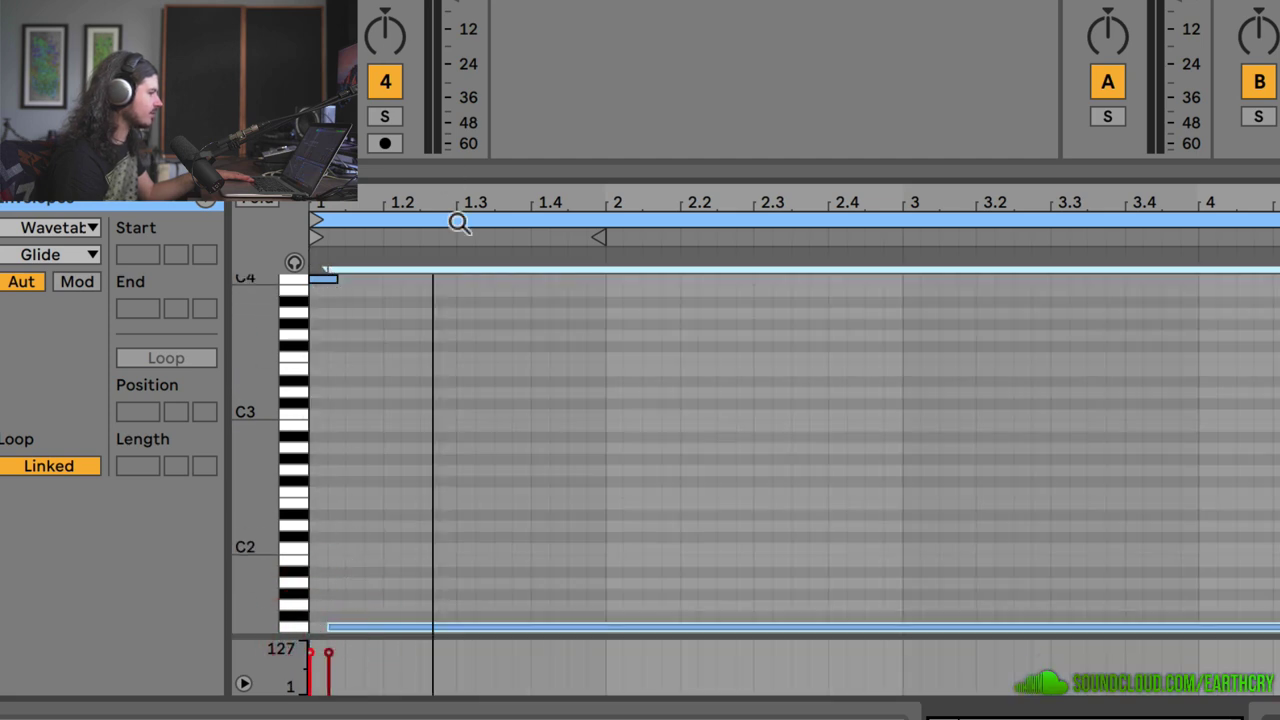
drag(366, 171, 366, 34)
drag(270, 276, 270, 365)
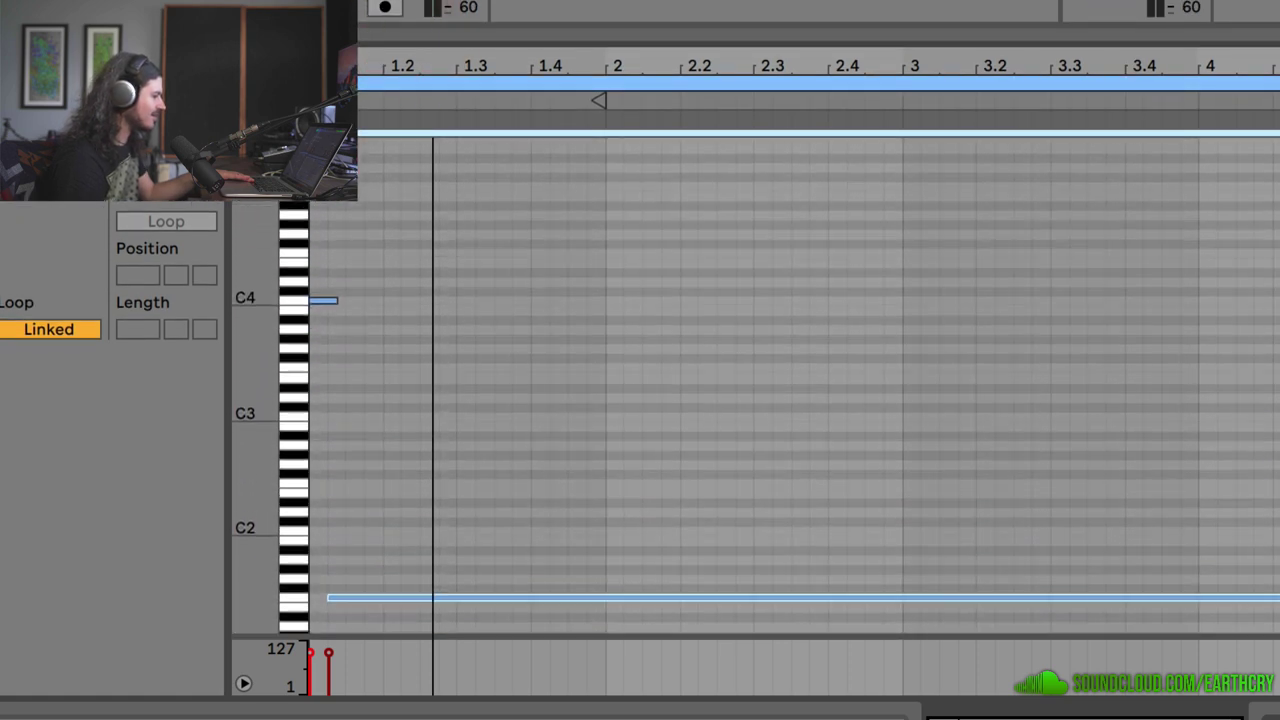
key(space)
Set Wavetable's Glide time to 3.89 s for a longer pitch slide
key(shift+Tab)
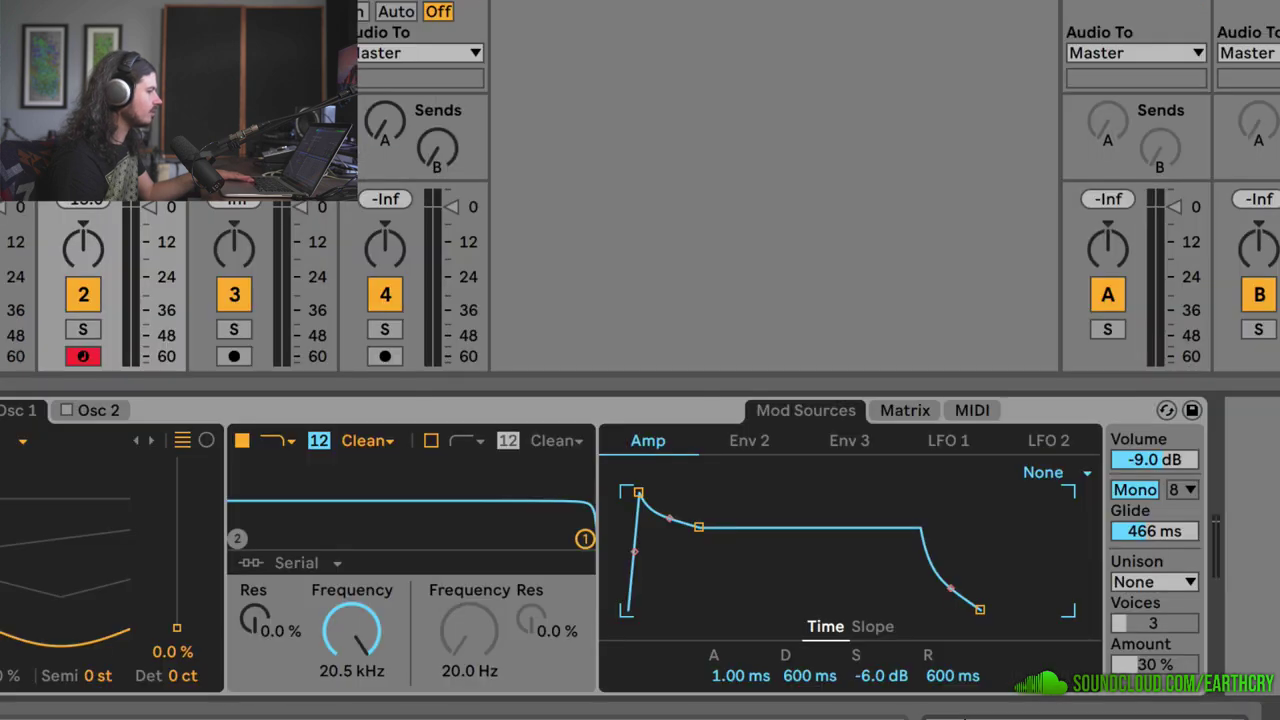
drag(1140, 531, 1140, 470)
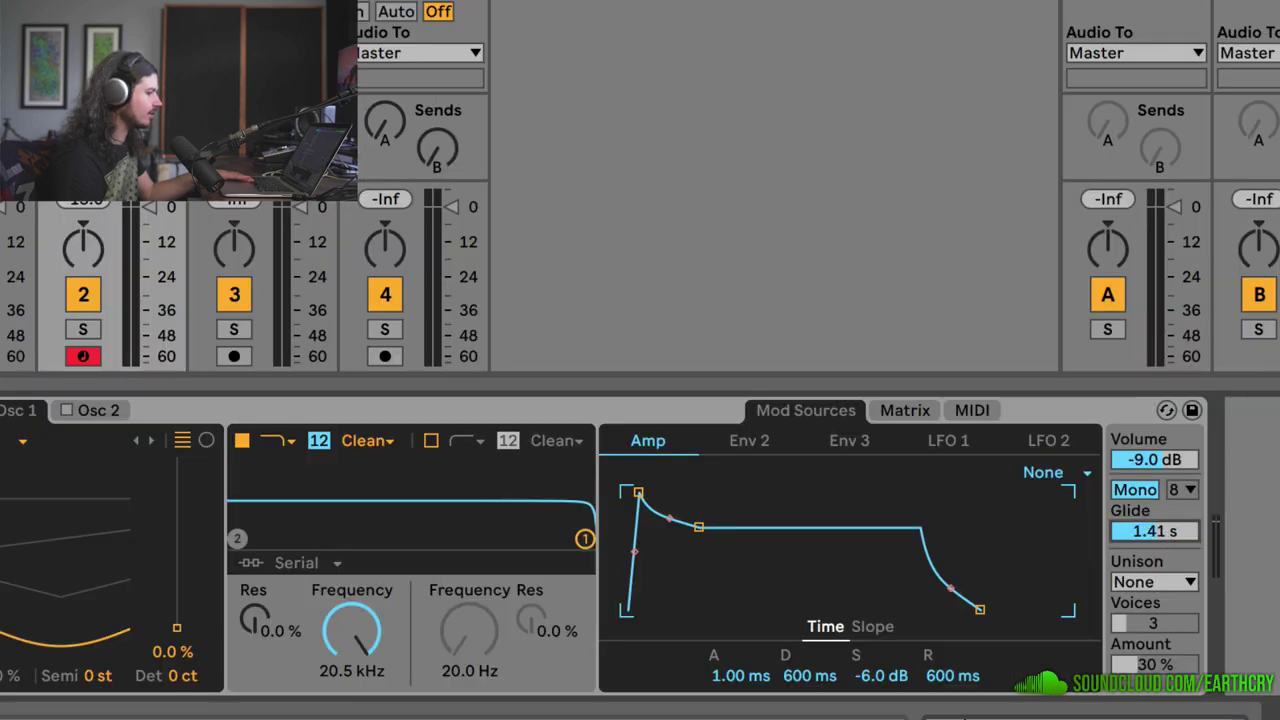
drag(1168, 531, 1168, 480)
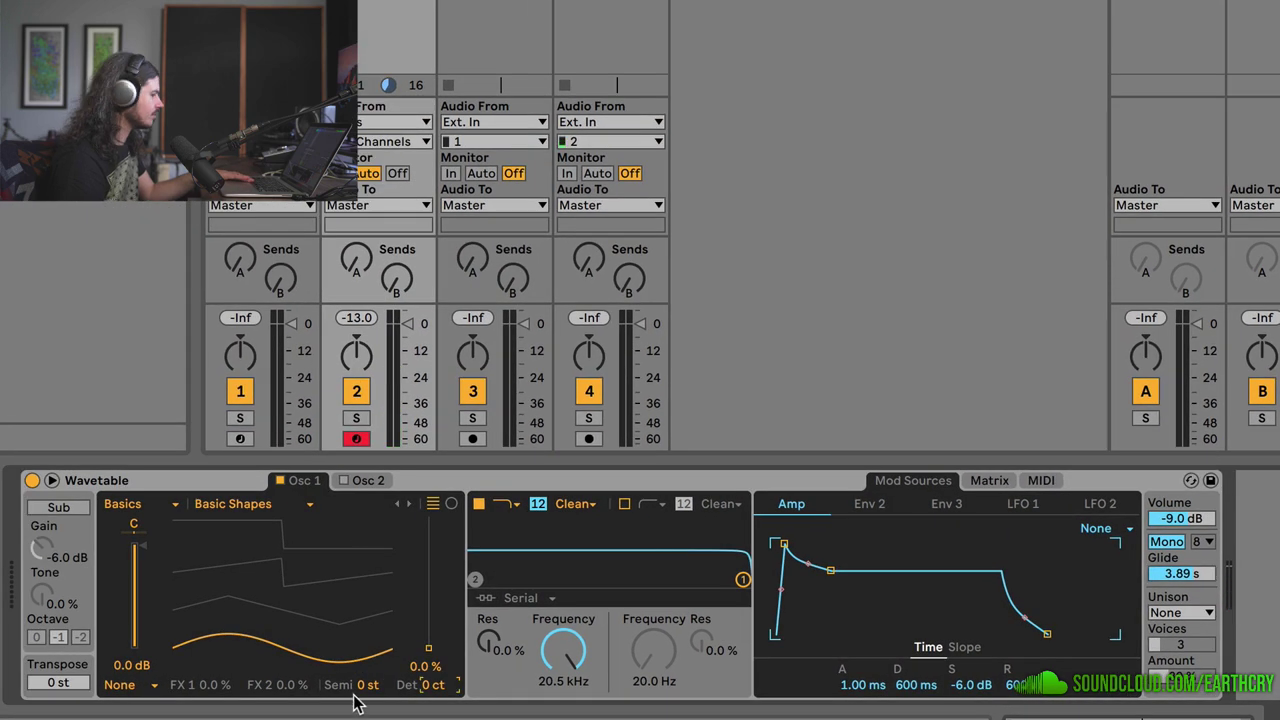
Shape Wavetable's Osc 1 with Semi at -24 st and a 56 % wavetable position, filtered at 1.82 kHz
drag(362, 690, 362, 715)
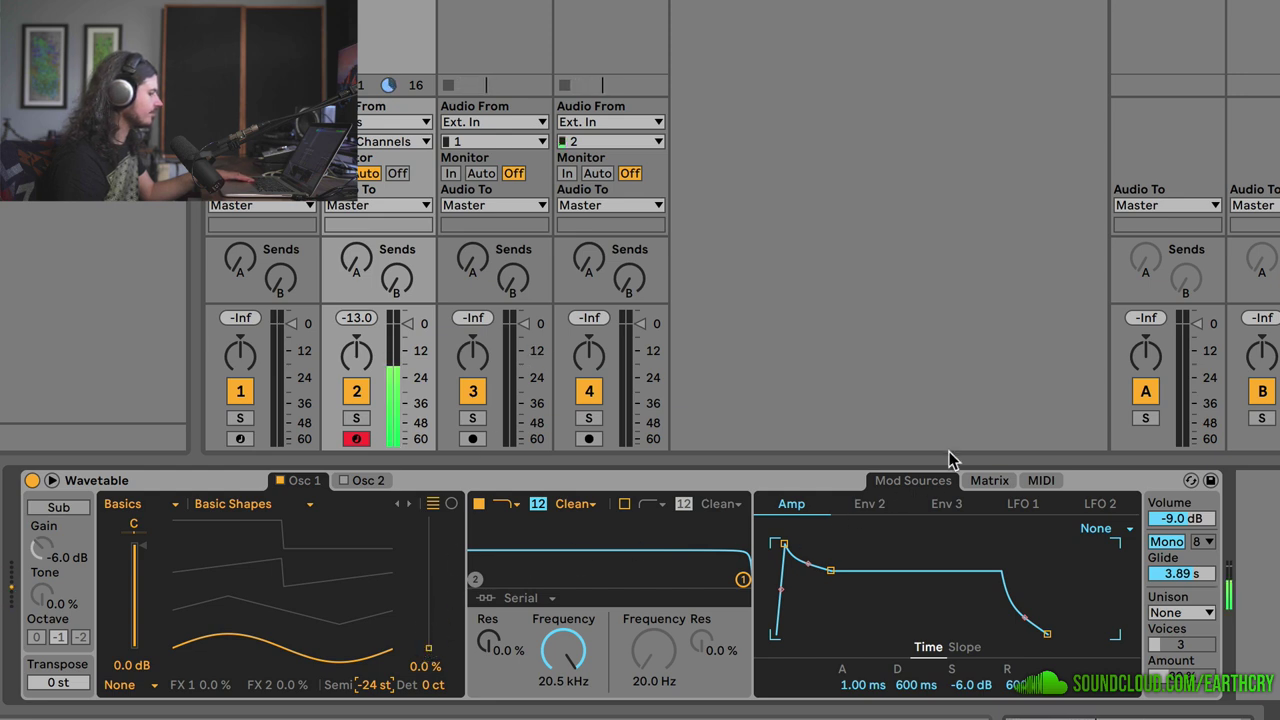
drag(428, 645, 428, 580)
mouse_move(178, 589)
mouse_down()
mouse_move(246, 576)
mouse_move(182, 580)
mouse_up()
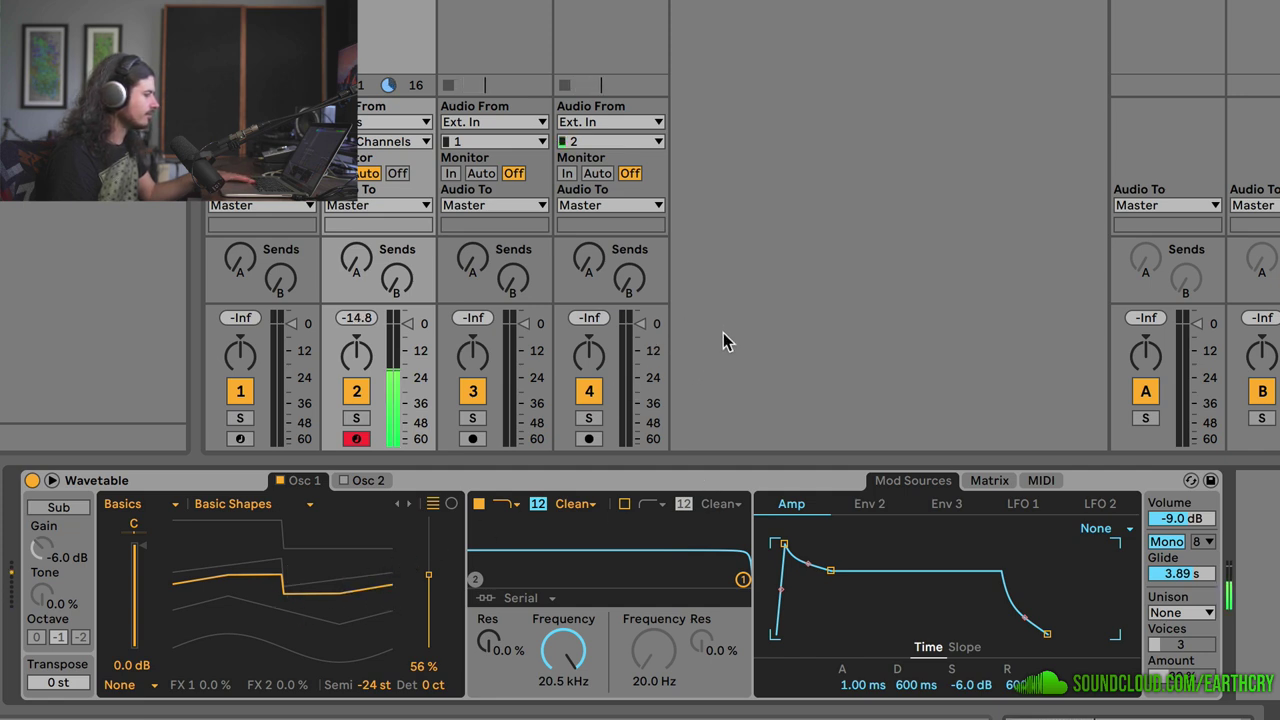
mouse_move(563, 650)
mouse_down()
mouse_move(563, 690)
mouse_move(570, 652)
mouse_up()
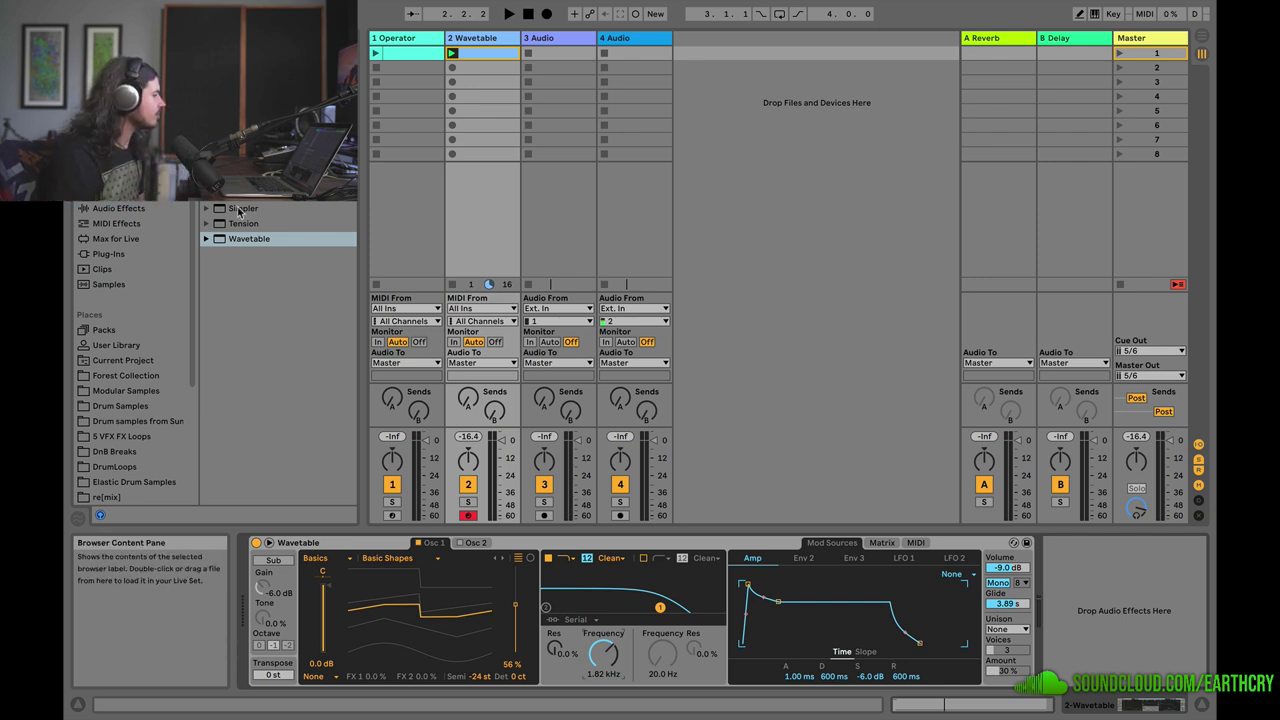
Add a Chorus effect after Wavetable and audition the clip through it
click(110, 208)
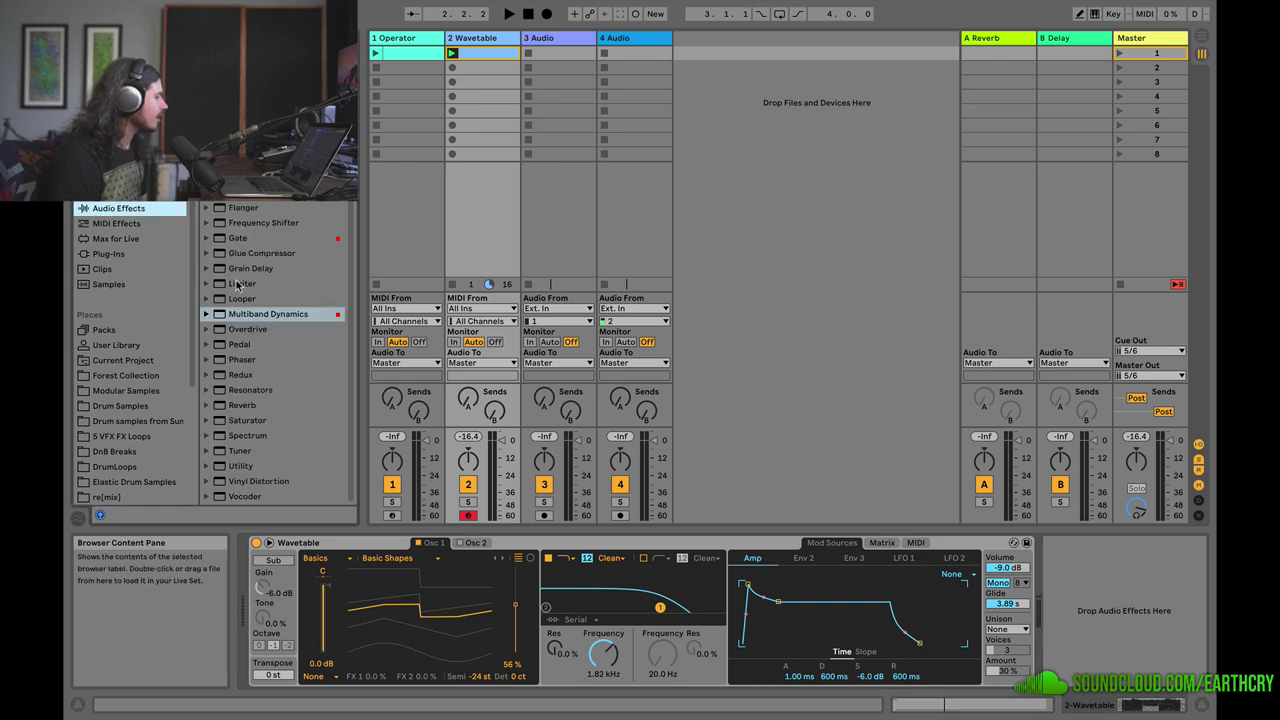
scroll(240, 308, up, 5)
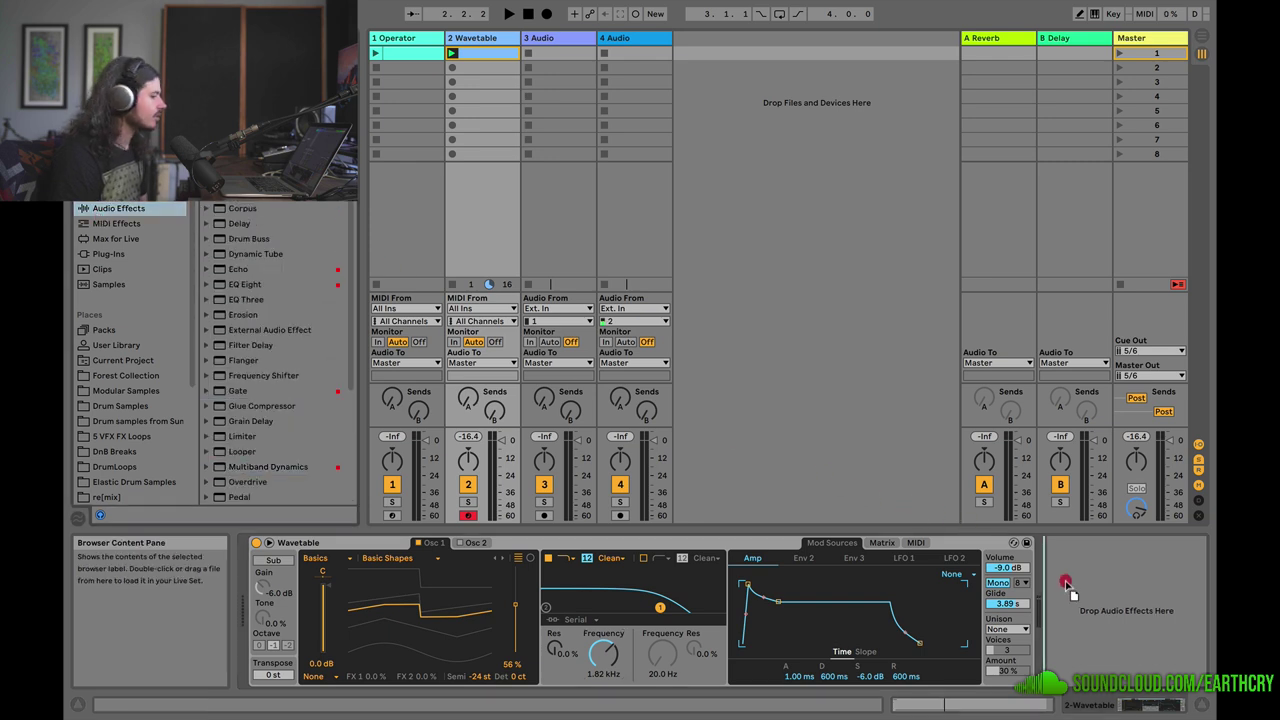
drag(1048, 570, 1072, 588)
key(space)
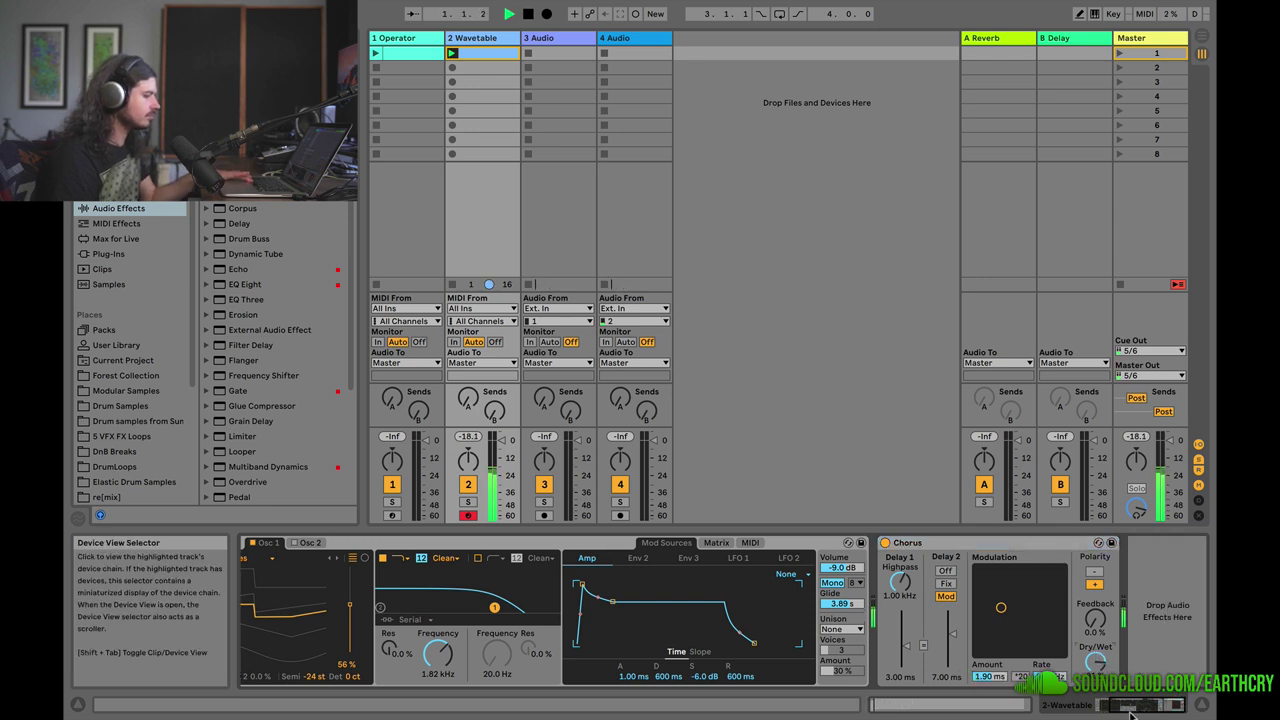
key(space)
key(space)
key(space)
Add an Amp effect after the Chorus on the Wavetable track
scroll(256, 330, down, 5)
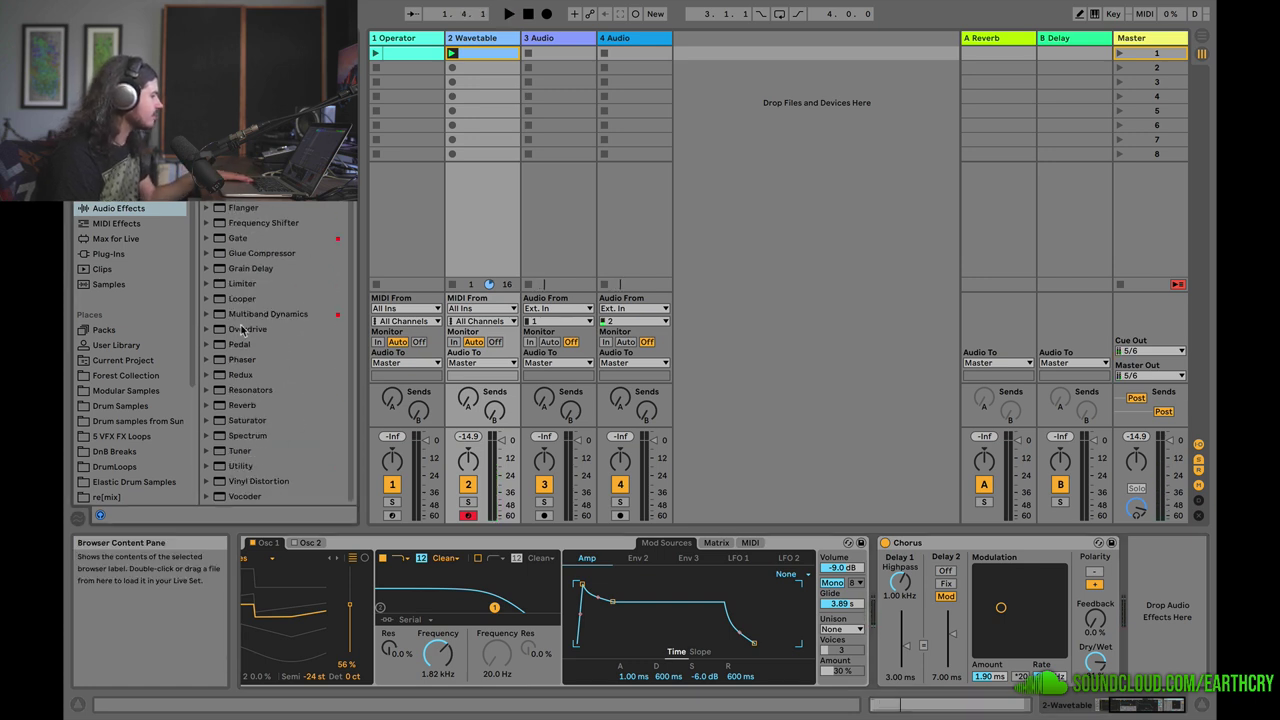
scroll(242, 205, up, 5)
drag(232, 87, 1170, 617)
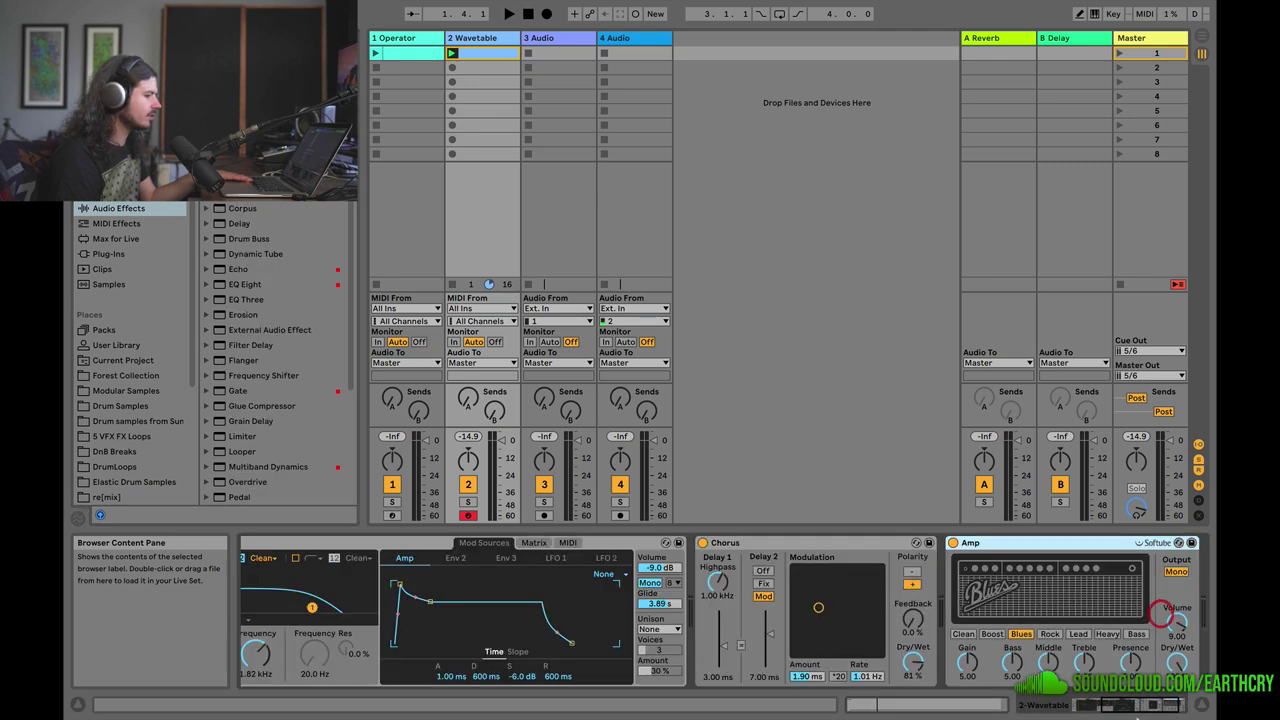
click(1143, 705)
Set the Amp type to Boost and its output to Dual while auditioning the clip
key(space)
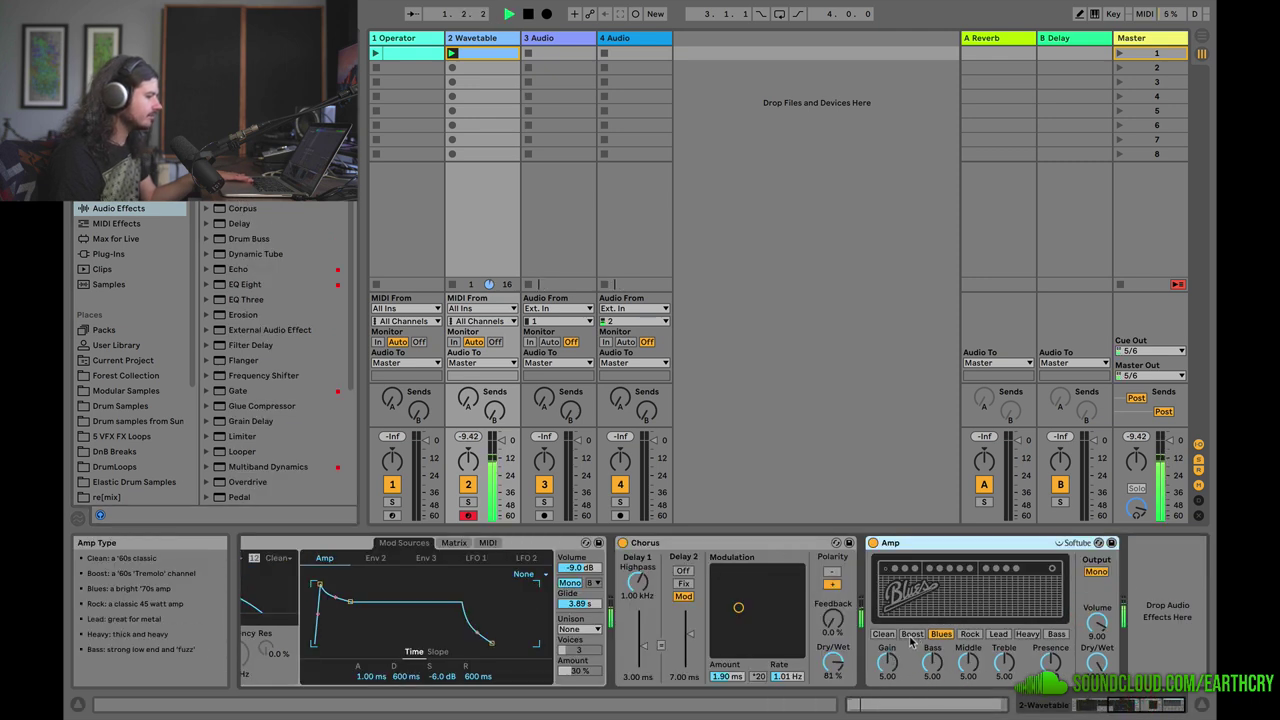
click(914, 635)
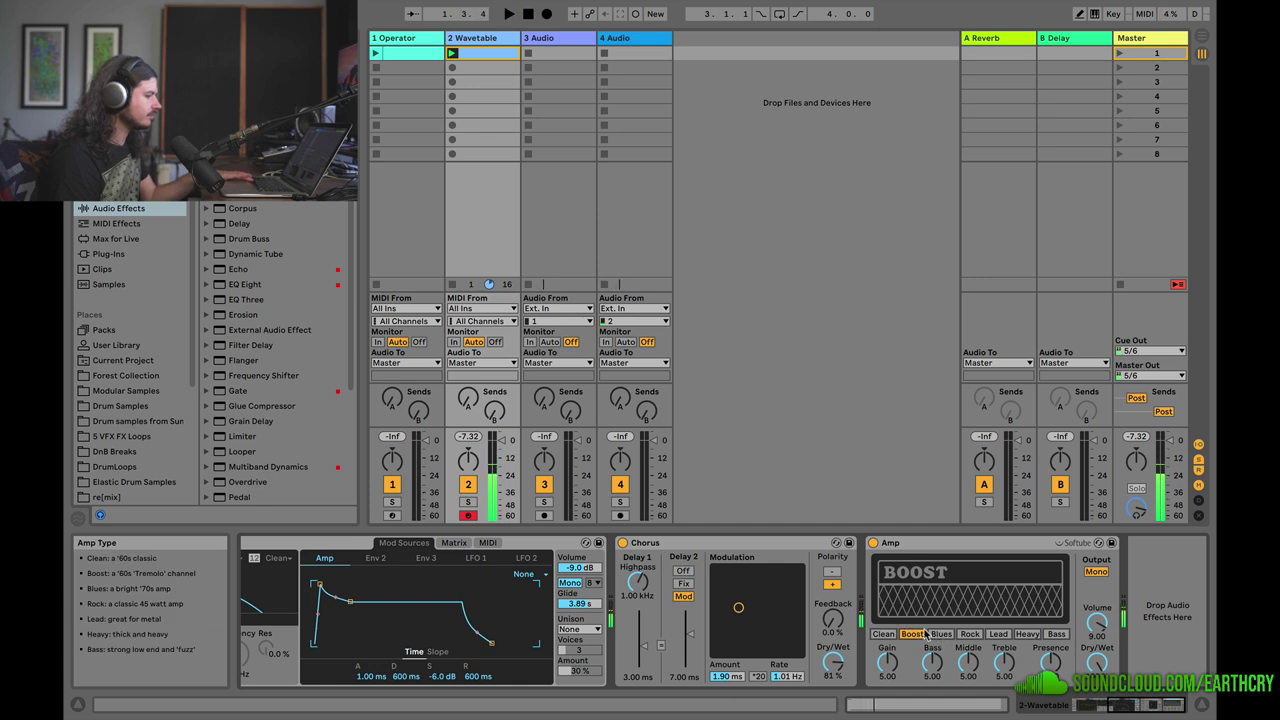
click(1096, 573)
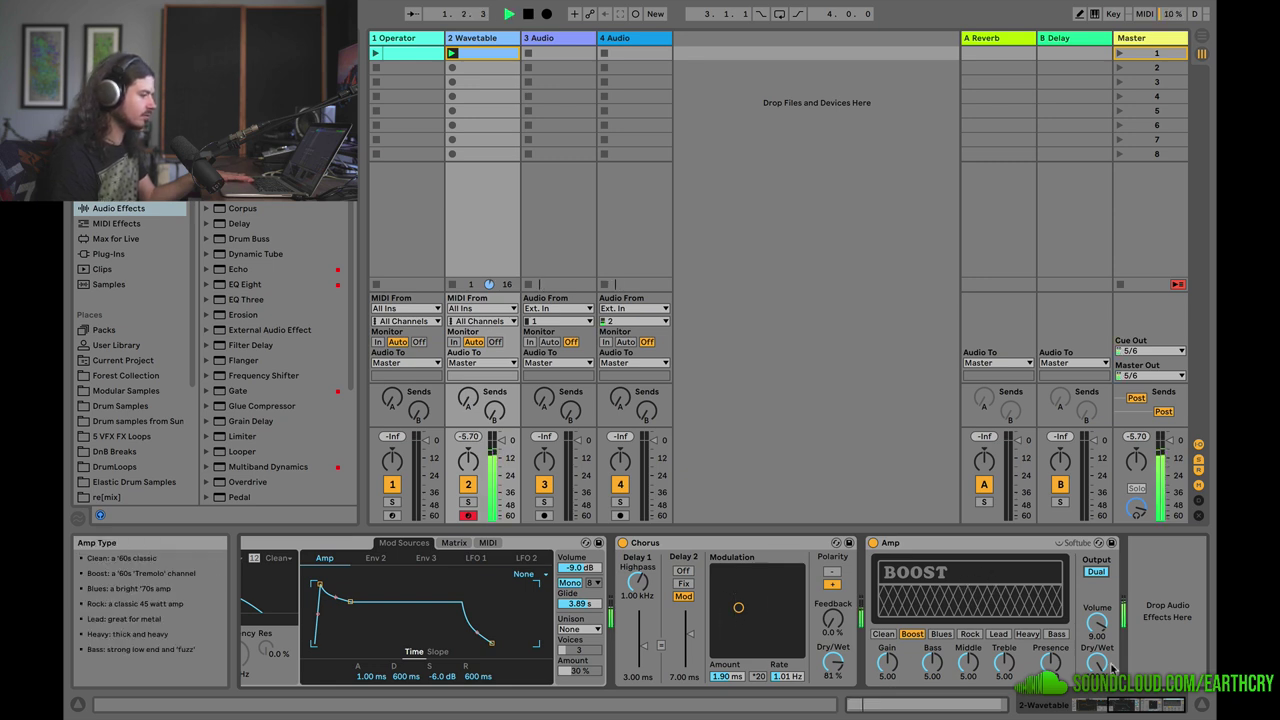
key(space)
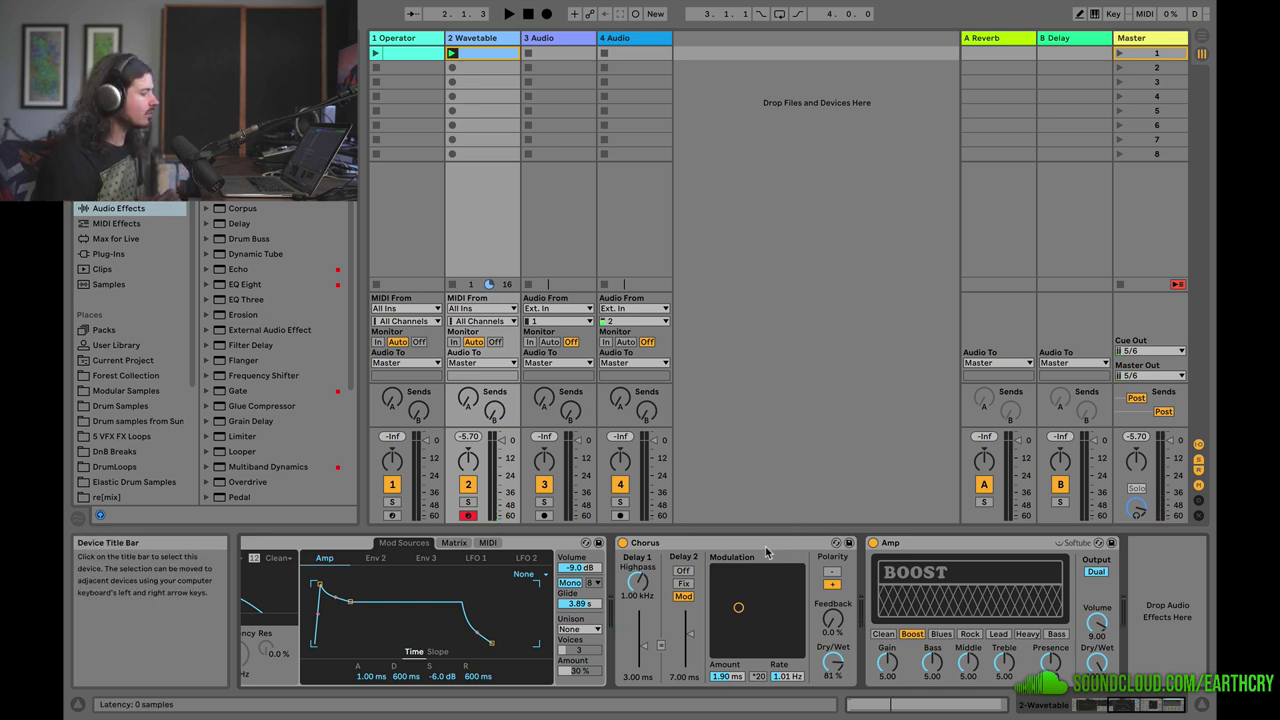
Group the Chorus and Amp effects into one Audio Effect Rack
click(734, 543)
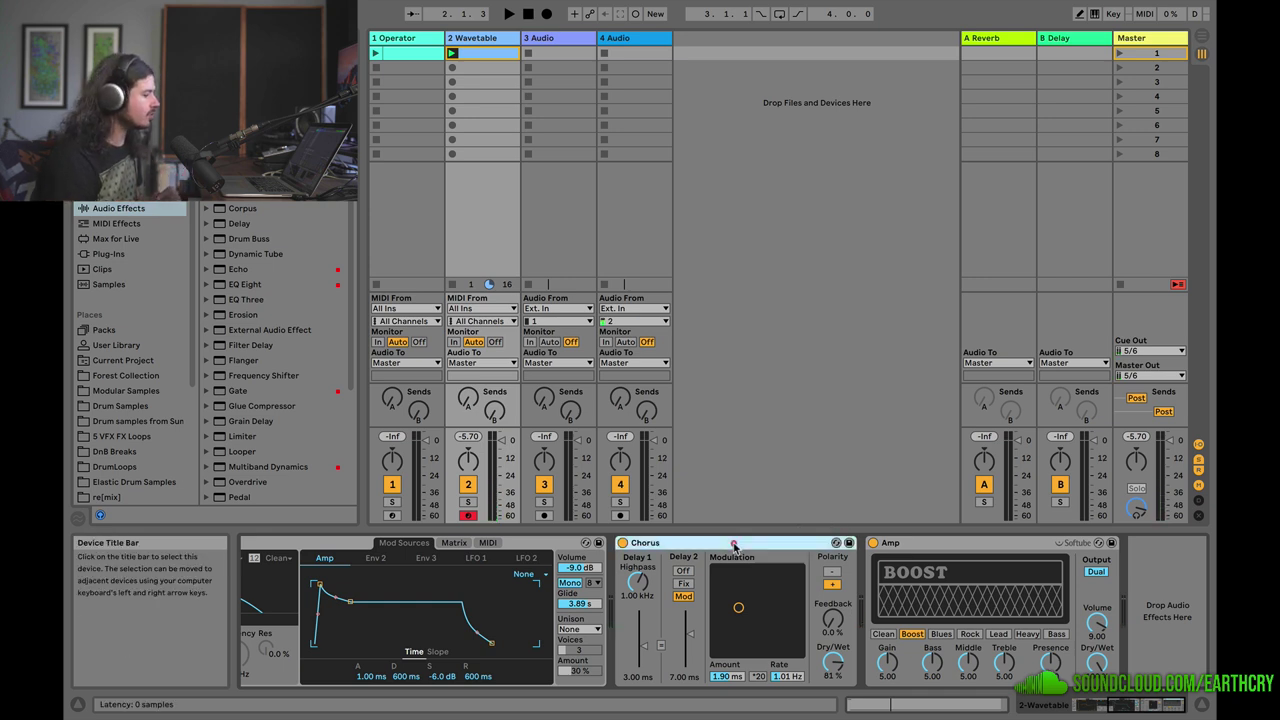
shift+click(936, 541)
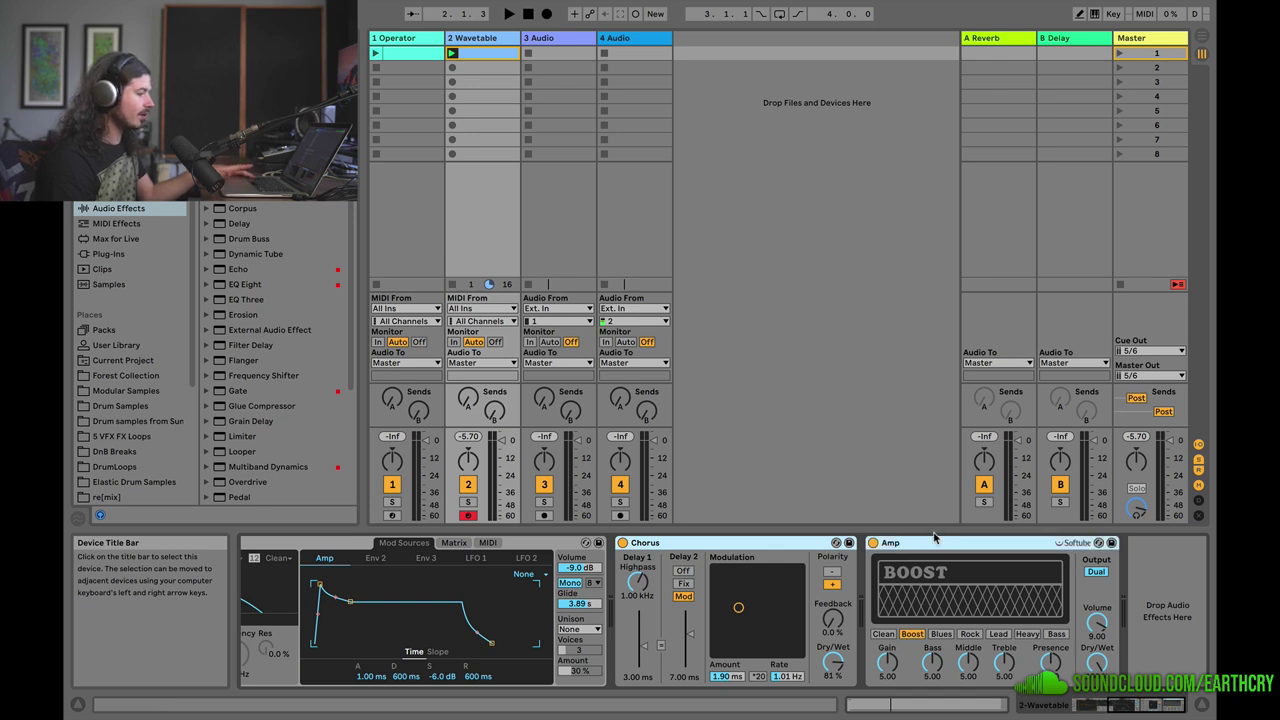
right_click(734, 544)
click(770, 601)
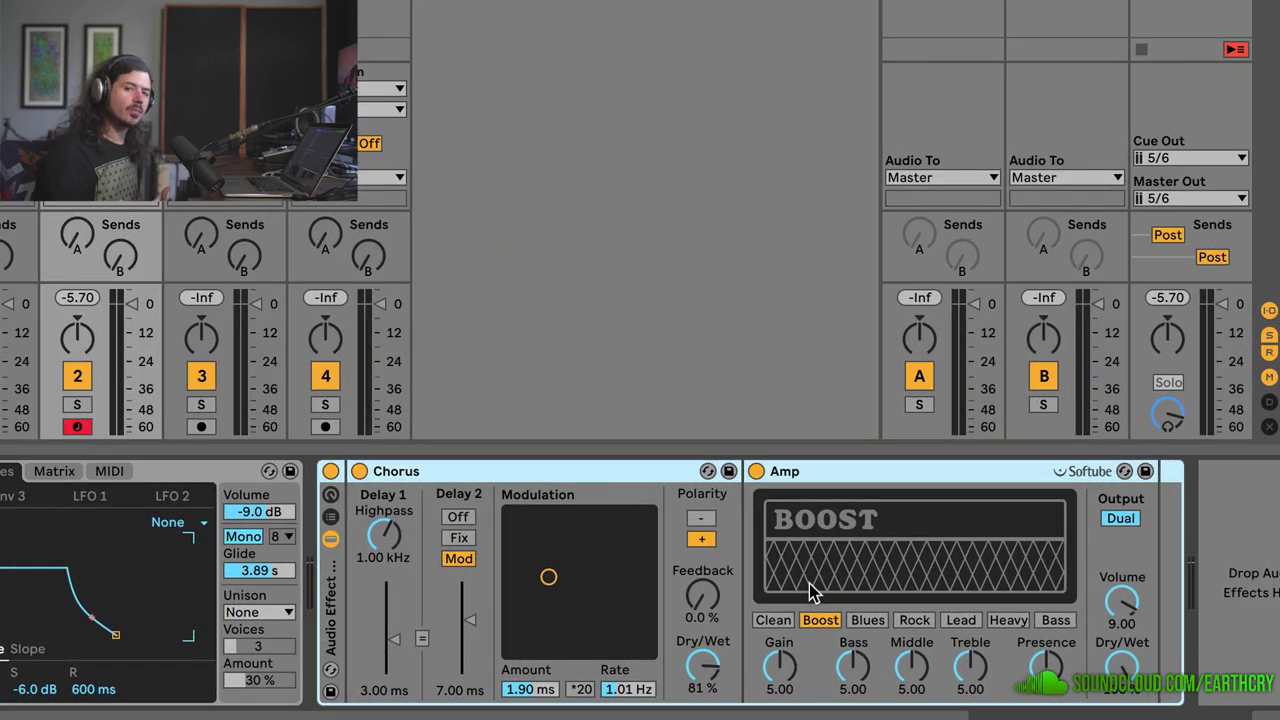
Show the rack's chain list and add a Frequency Shifter as a second chain parallel to the Chorus and Amp
click(331, 517)
click(388, 540)
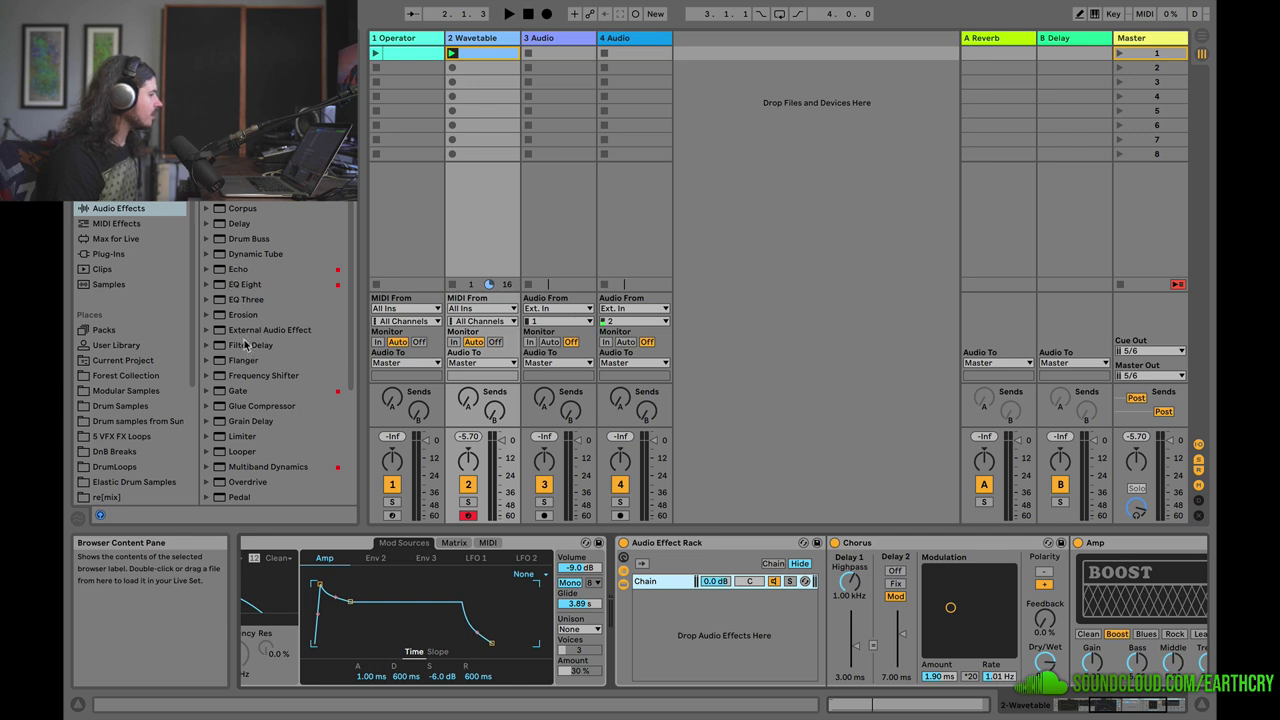
drag(220, 378, 663, 593)
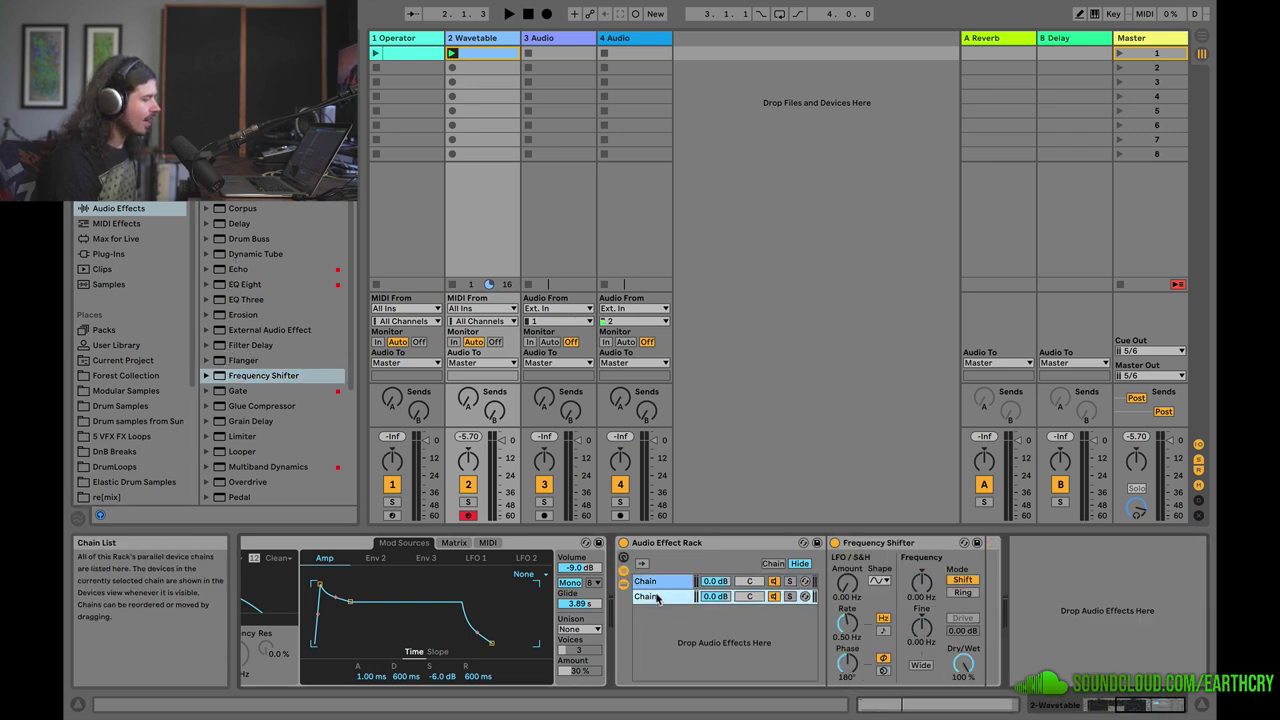
key(Delete)
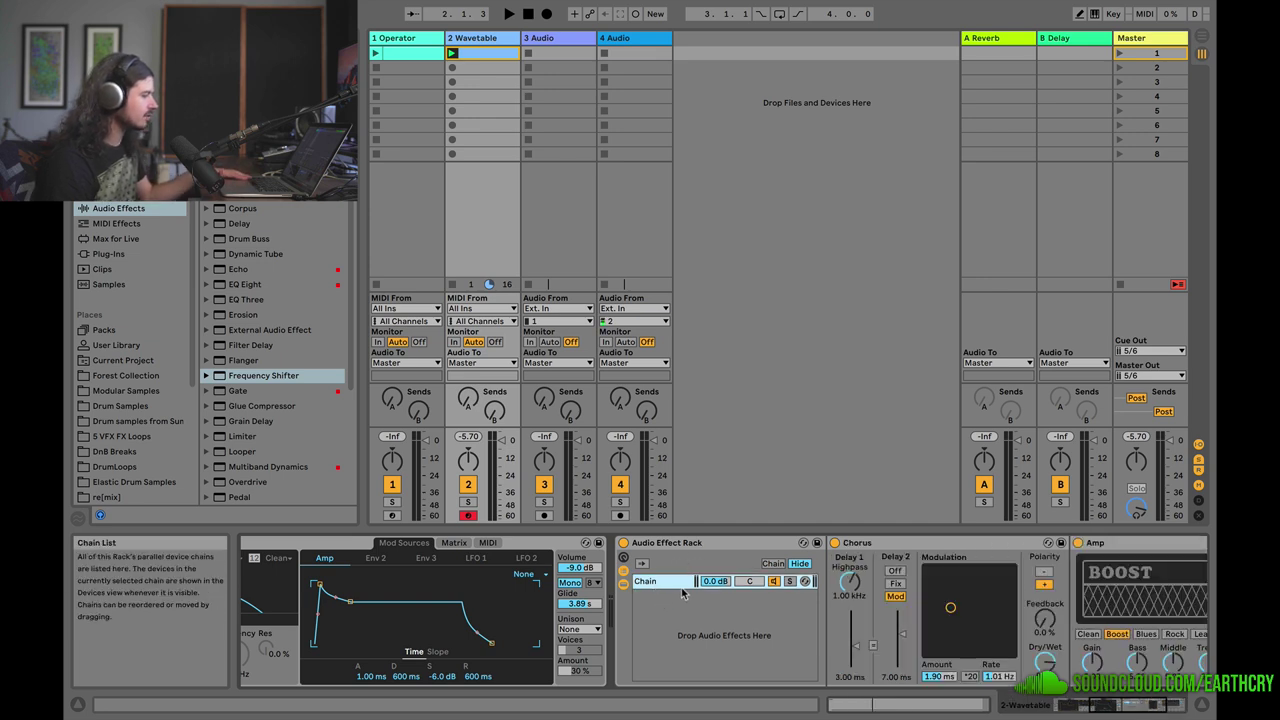
drag(1110, 704, 1130, 704)
mouse_move(239, 375)
mouse_down()
mouse_move(819, 550)
mouse_move(1006, 591)
mouse_move(634, 607)
mouse_move(952, 603)
mouse_up()
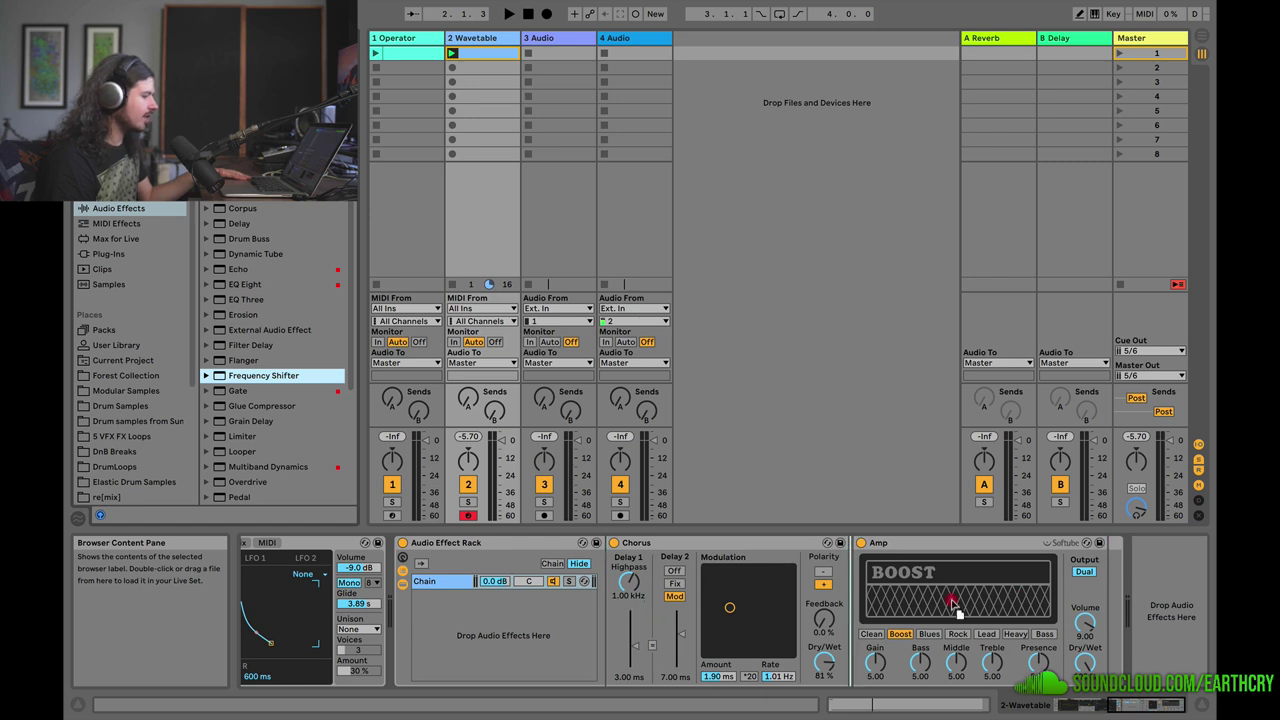
drag(748, 600, 440, 613)
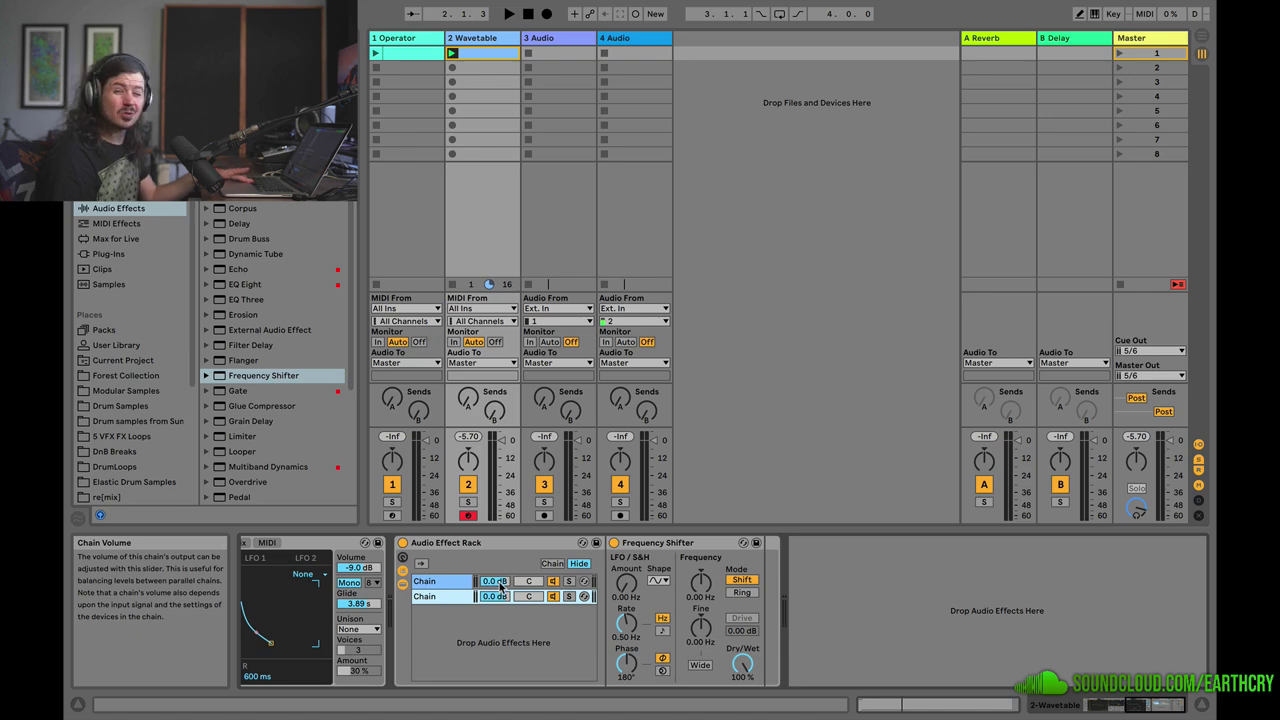
Audition the clip, show the rack's chain select zones and compare the devices in both chains
key(space)
key(space)
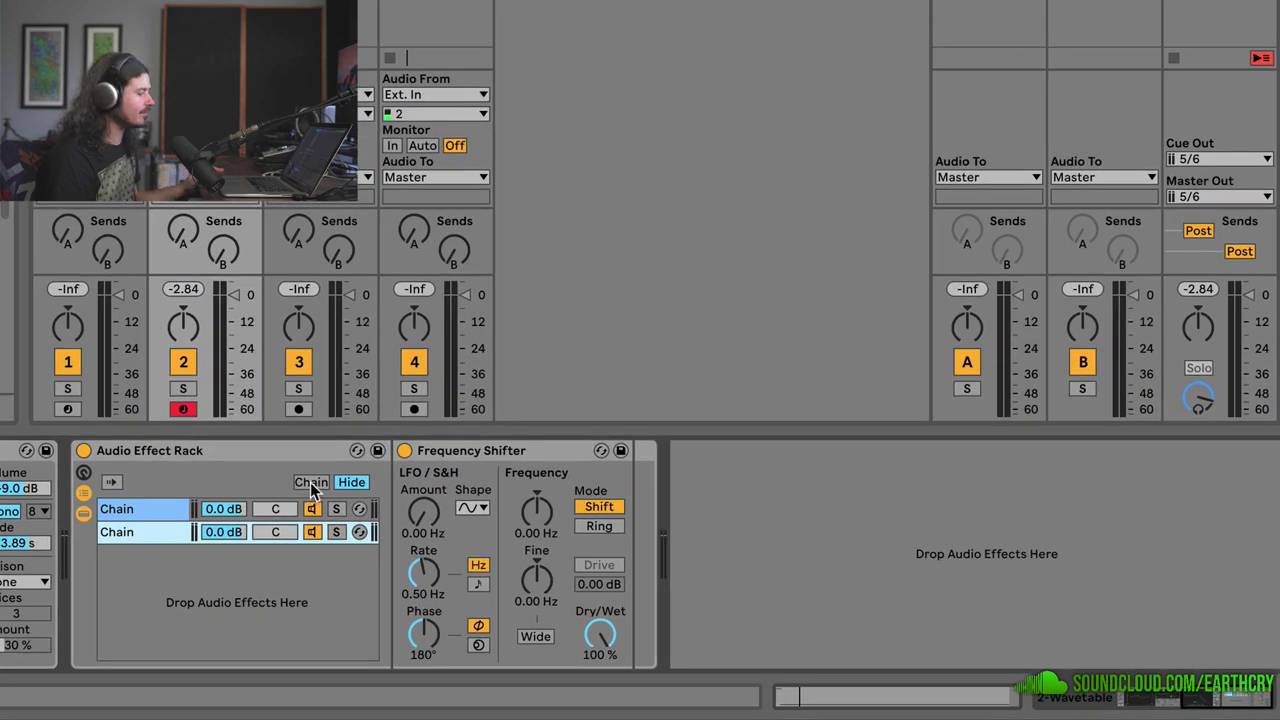
click(310, 483)
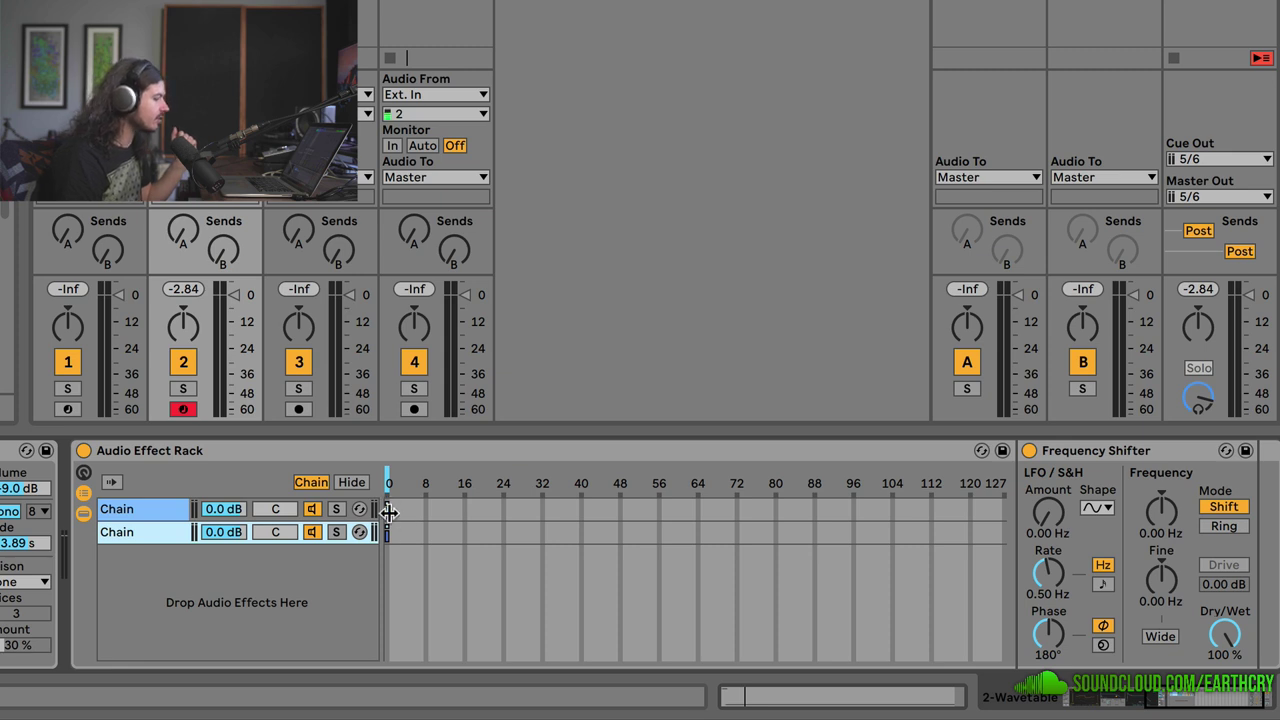
click(132, 509)
click(136, 533)
click(128, 509)
click(128, 531)
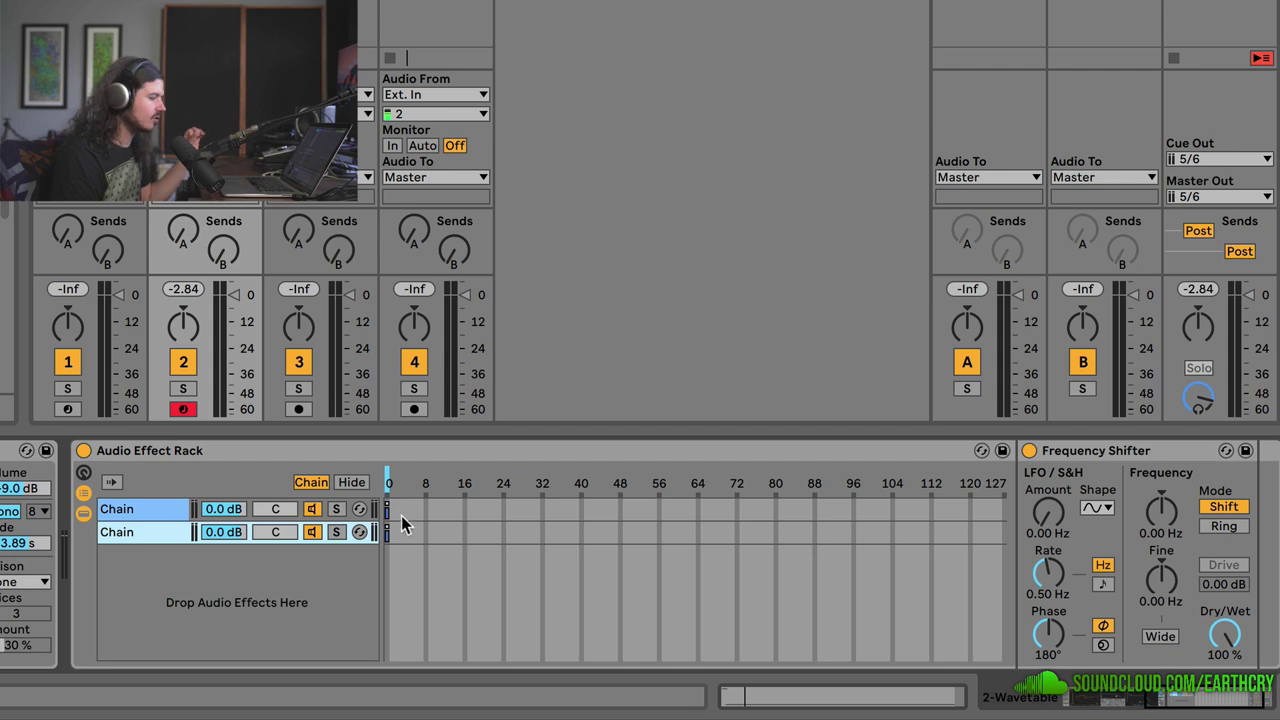
Extend both chains' zones across 0–127 and crossfade them, the first chain fading out and the second fading in
drag(388, 510, 1000, 485)
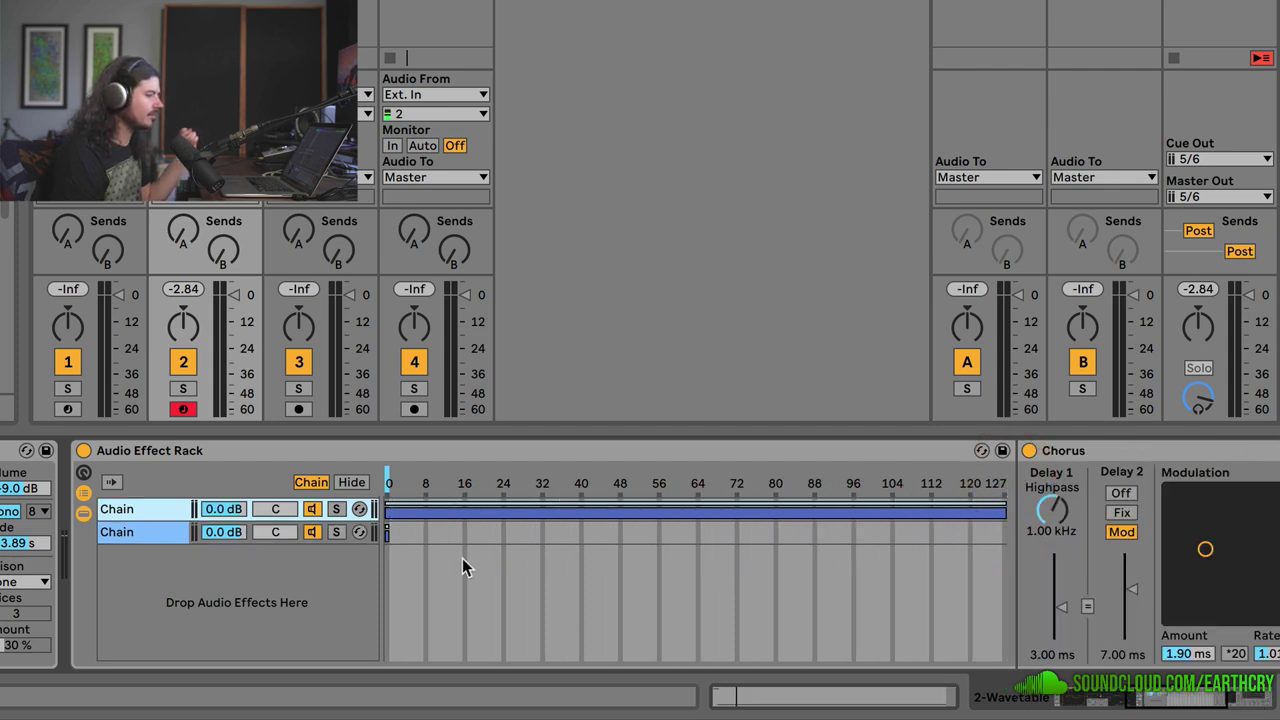
drag(391, 531, 1015, 511)
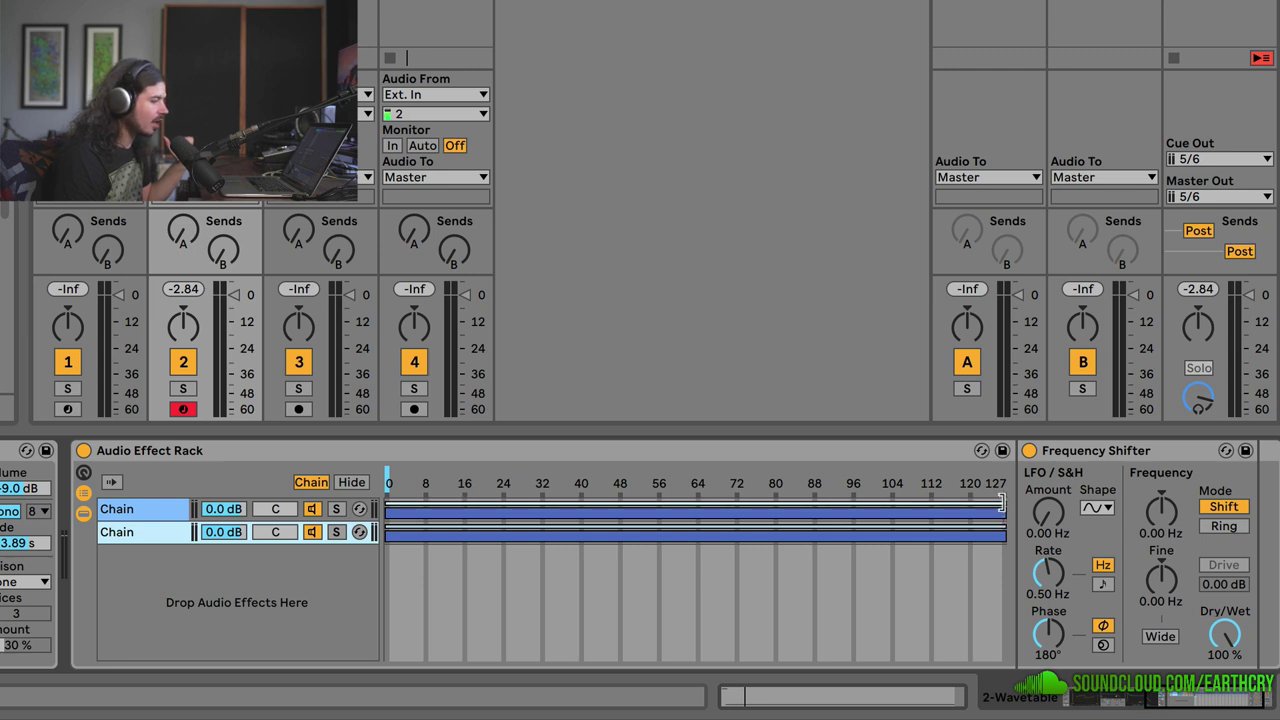
mouse_move(1001, 505)
mouse_down()
mouse_move(389, 498)
mouse_move(510, 514)
mouse_move(1001, 469)
mouse_up()
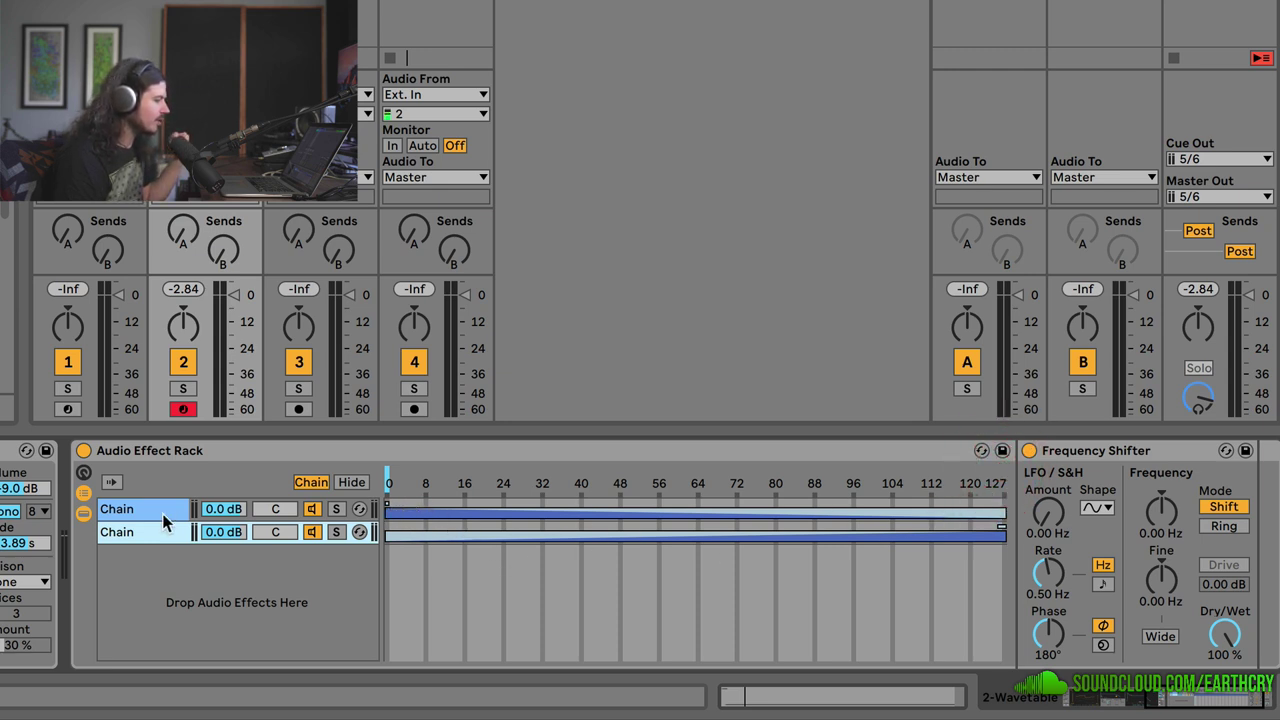
Review both chains' devices and set the Frequency Shifter's Fine frequency to 2.60 Hz
click(136, 511)
click(1150, 705)
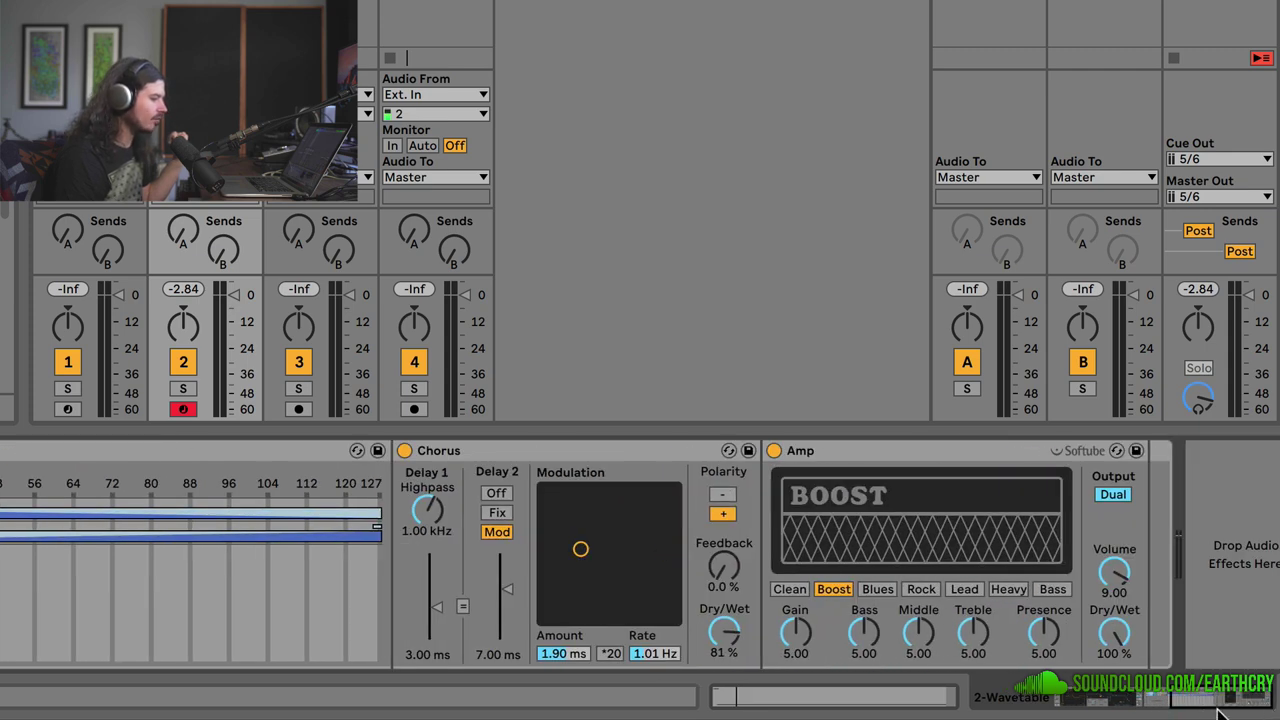
drag(1217, 711, 1135, 702)
click(420, 532)
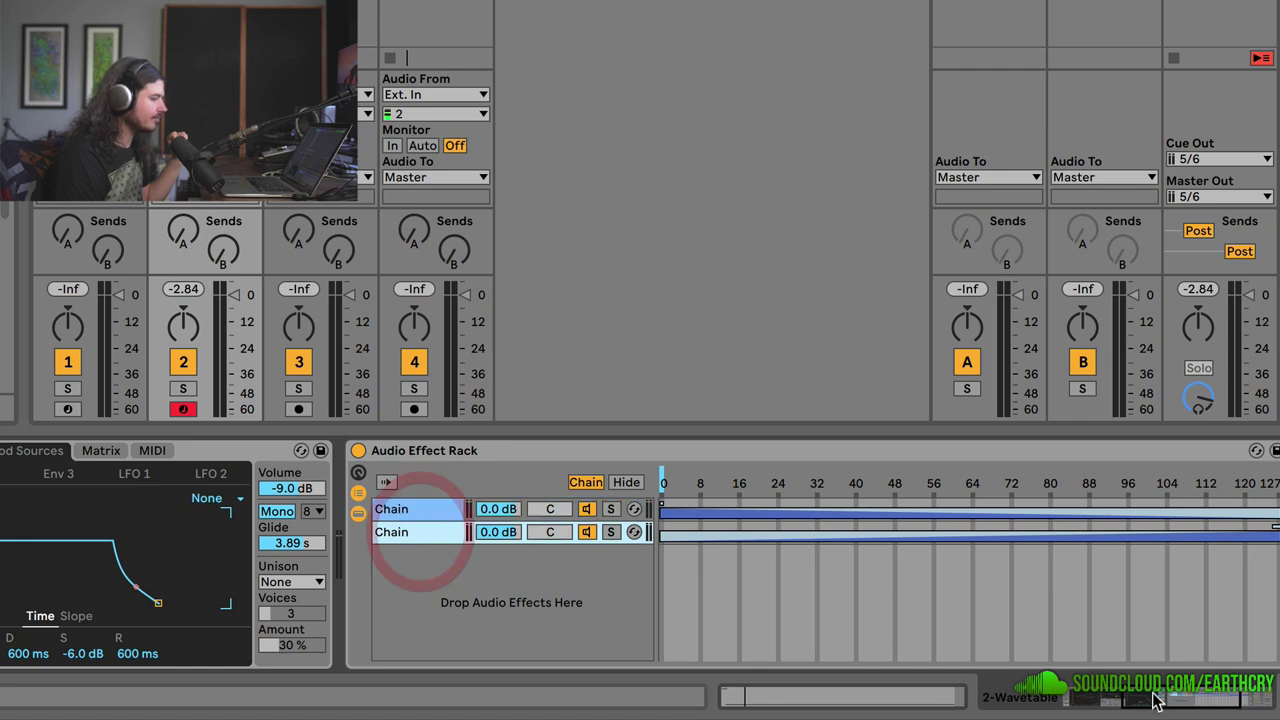
click(1150, 700)
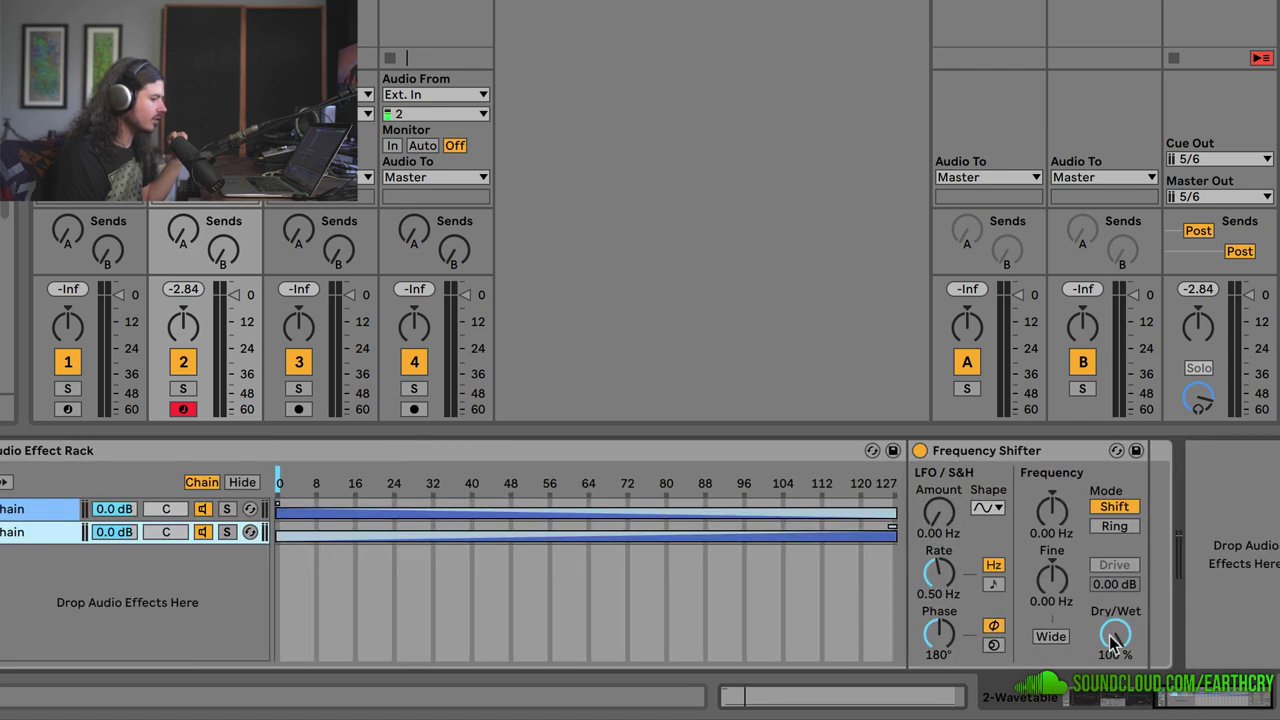
drag(1043, 600, 1043, 604)
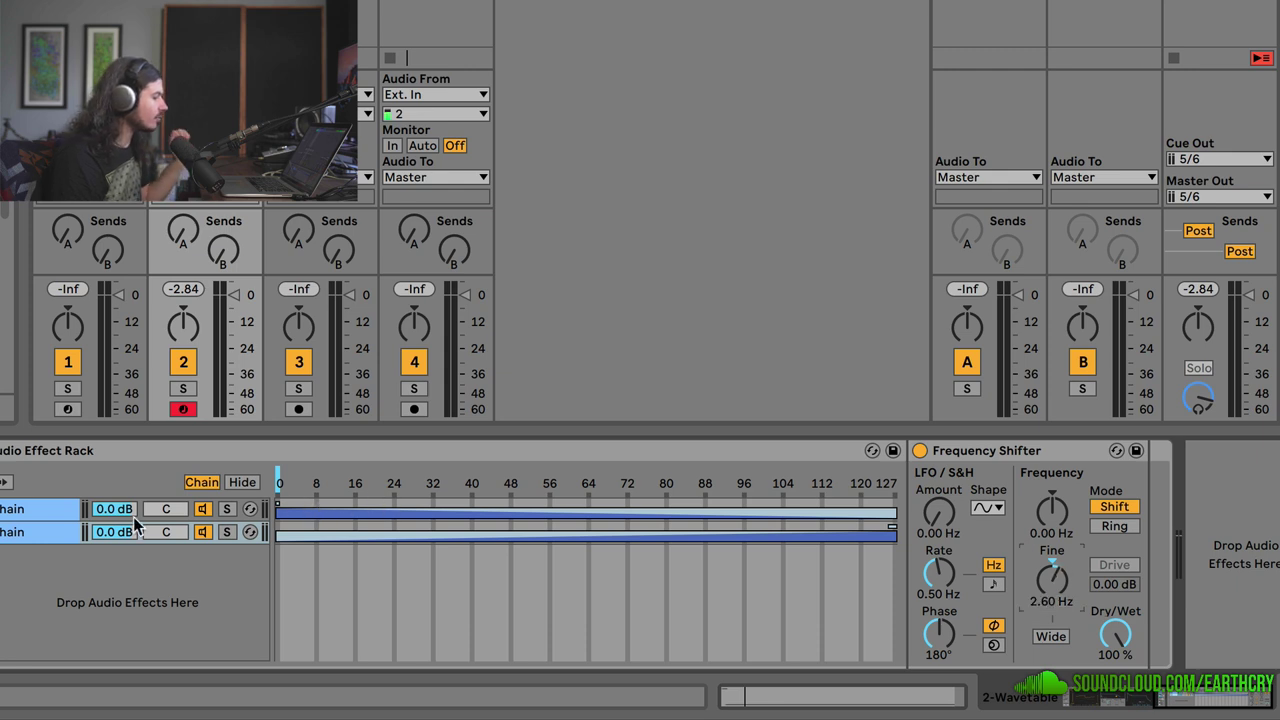
Move the chain selector to 127 and set the Frequency Shifter's Dry/Wet to 81.7% while auditioning
drag(280, 492, 885, 492)
drag(1116, 628, 1108, 628)
drag(886, 483, 896, 483)
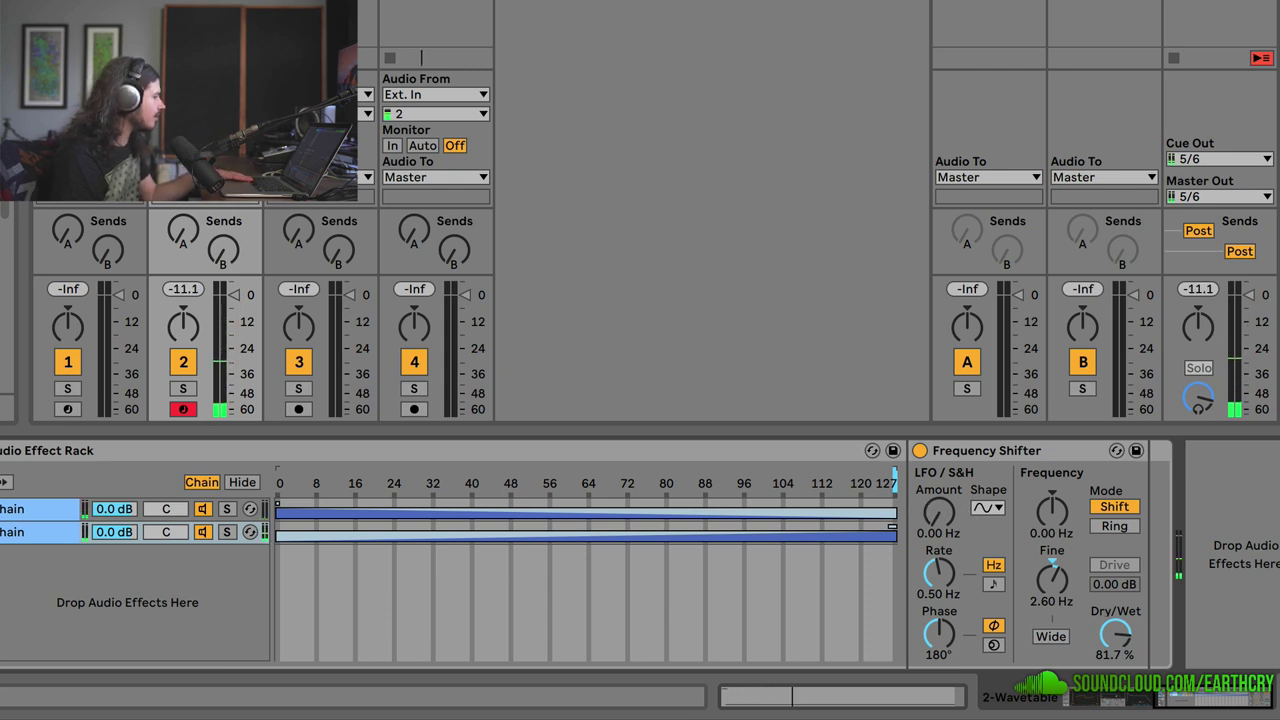
Add Erosion after the Frequency Shifter at 7.94 kHz with Amount 55, and sweep the chain selector to audition the blend
mouse_move(889, 280)
mouse_down()
mouse_move(1149, 542)
mouse_move(1137, 545)
mouse_move(1198, 521)
mouse_up()
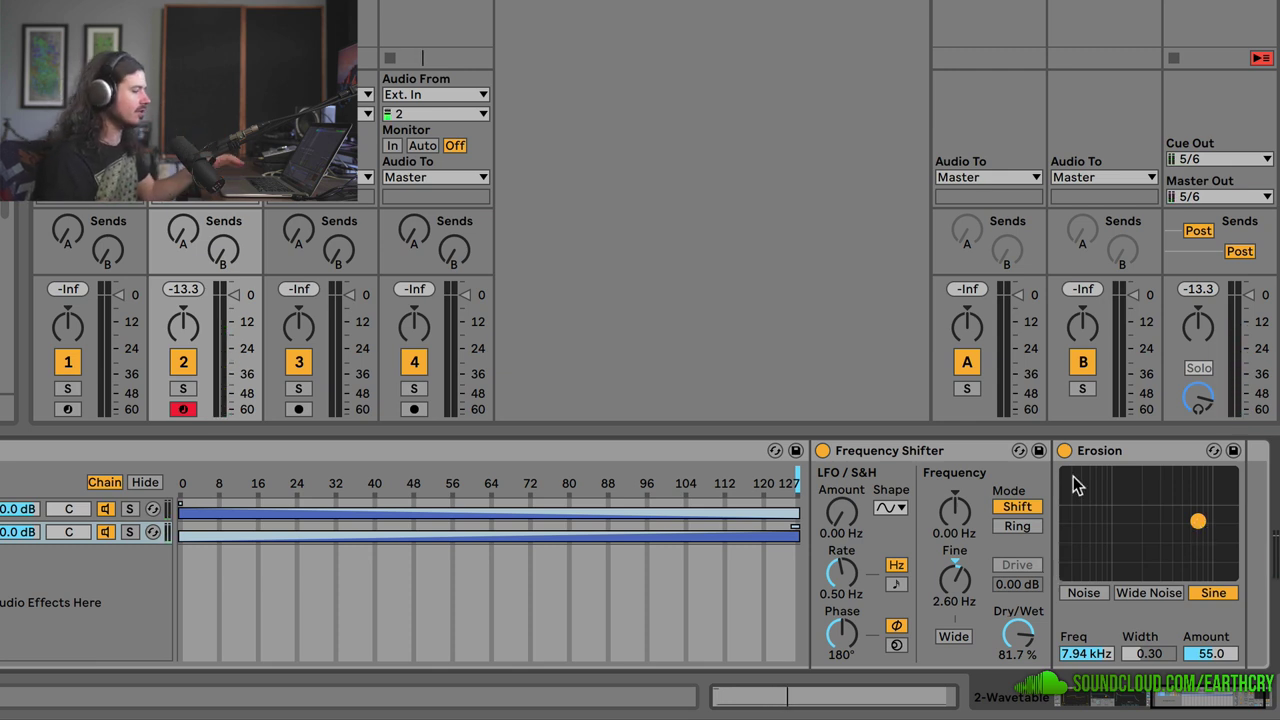
drag(797, 483, 350, 483)
mouse_move(181, 483)
mouse_down()
mouse_move(773, 483)
mouse_move(290, 485)
mouse_up()
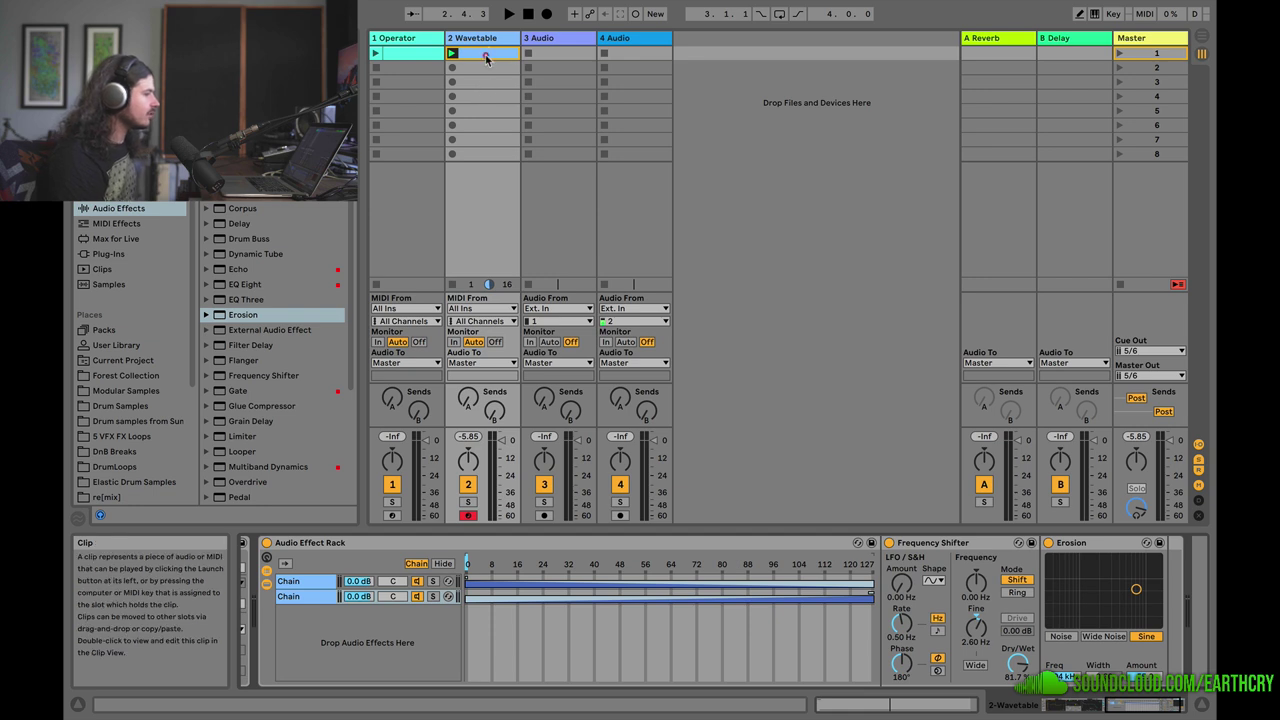
Open the Wavetable clip's envelopes and display the Audio Effect Rack's Chain Selector envelope
double_click(485, 57)
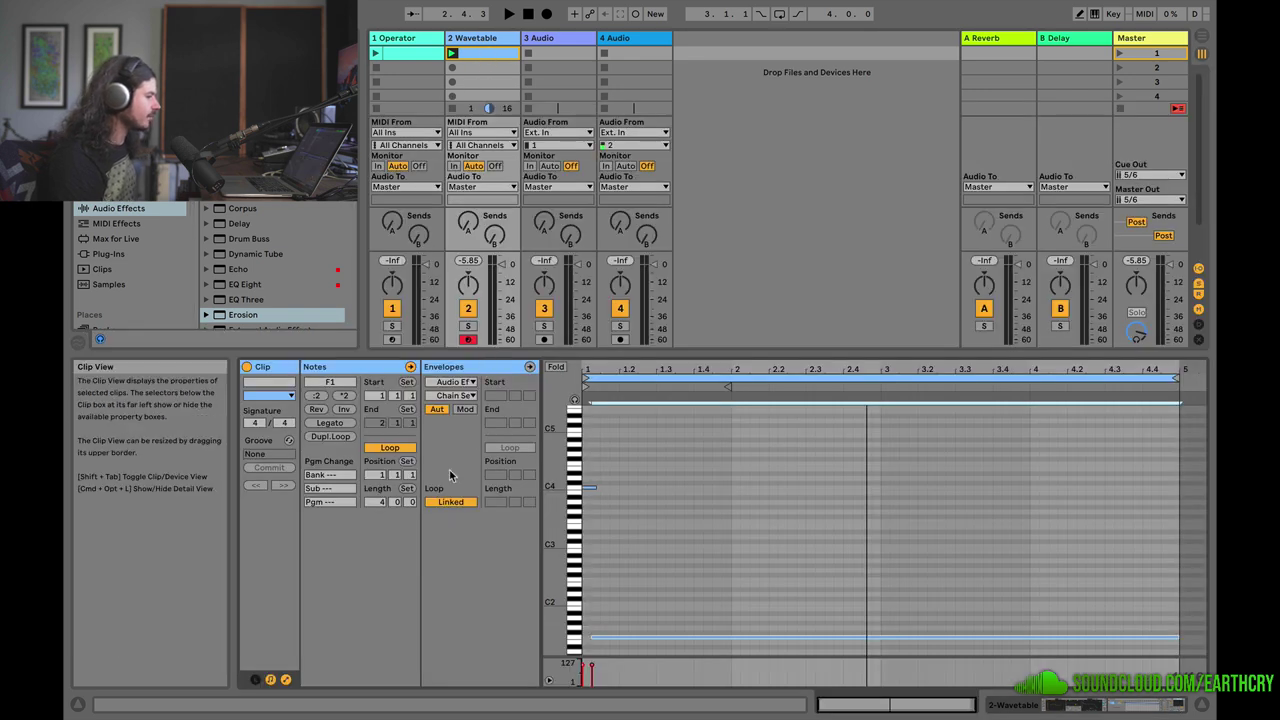
click(285, 680)
click(285, 680)
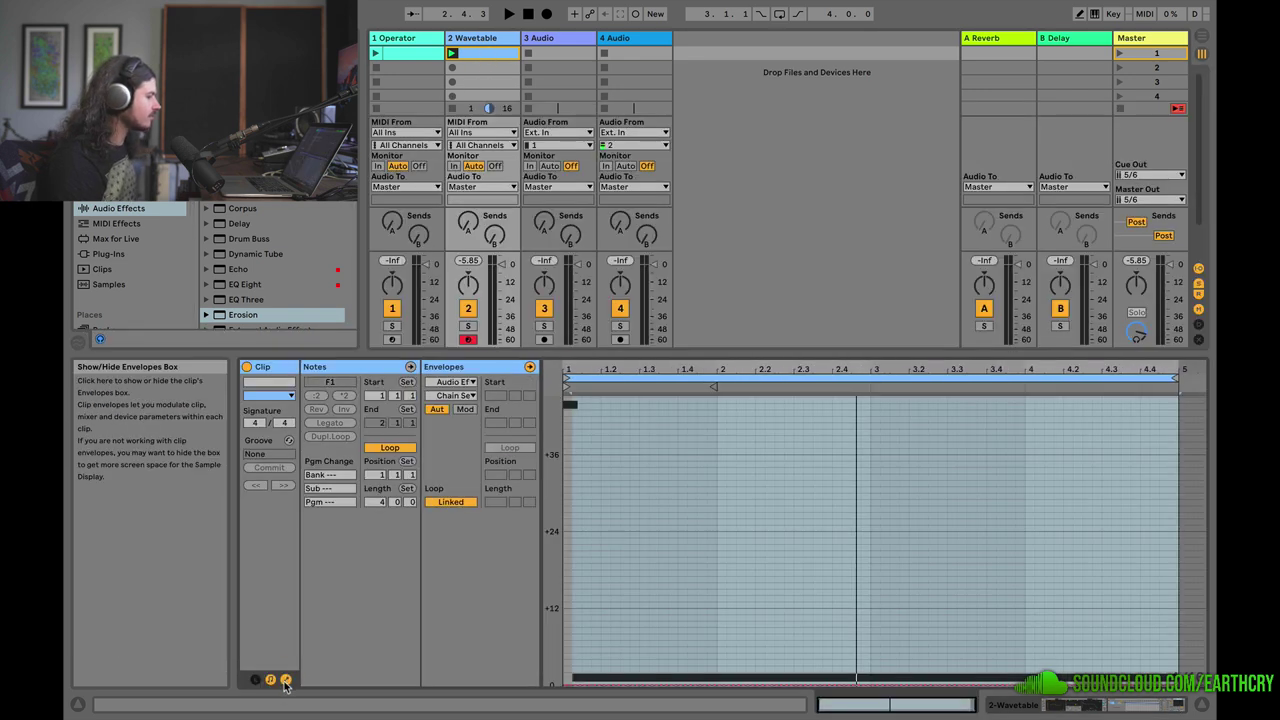
click(453, 382)
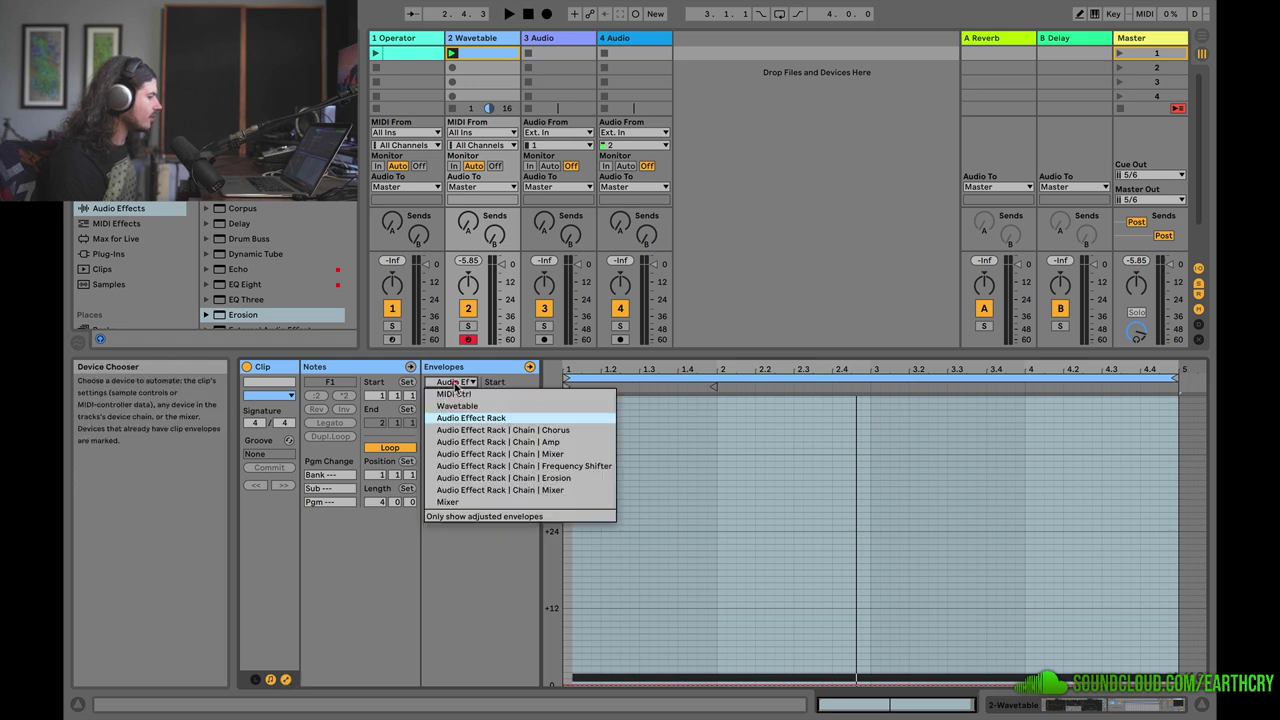
click(450, 418)
click(455, 396)
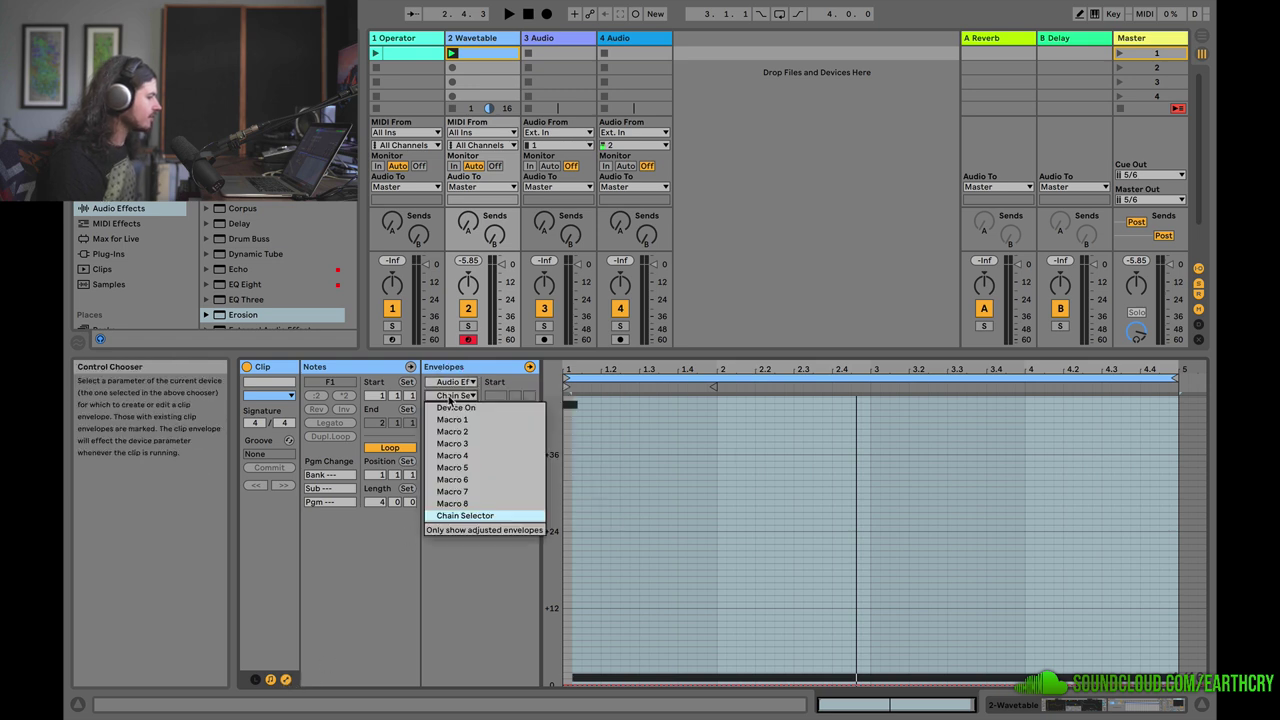
click(455, 516)
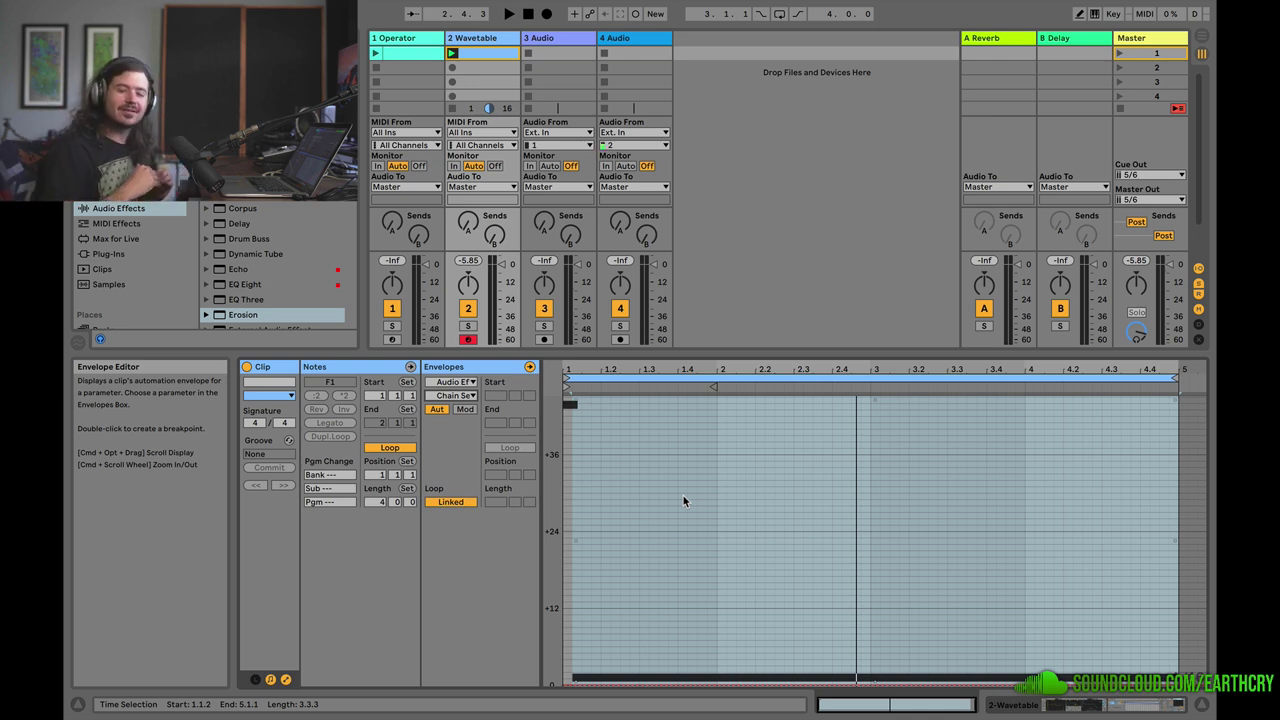
drag(554, 531, 544, 569)
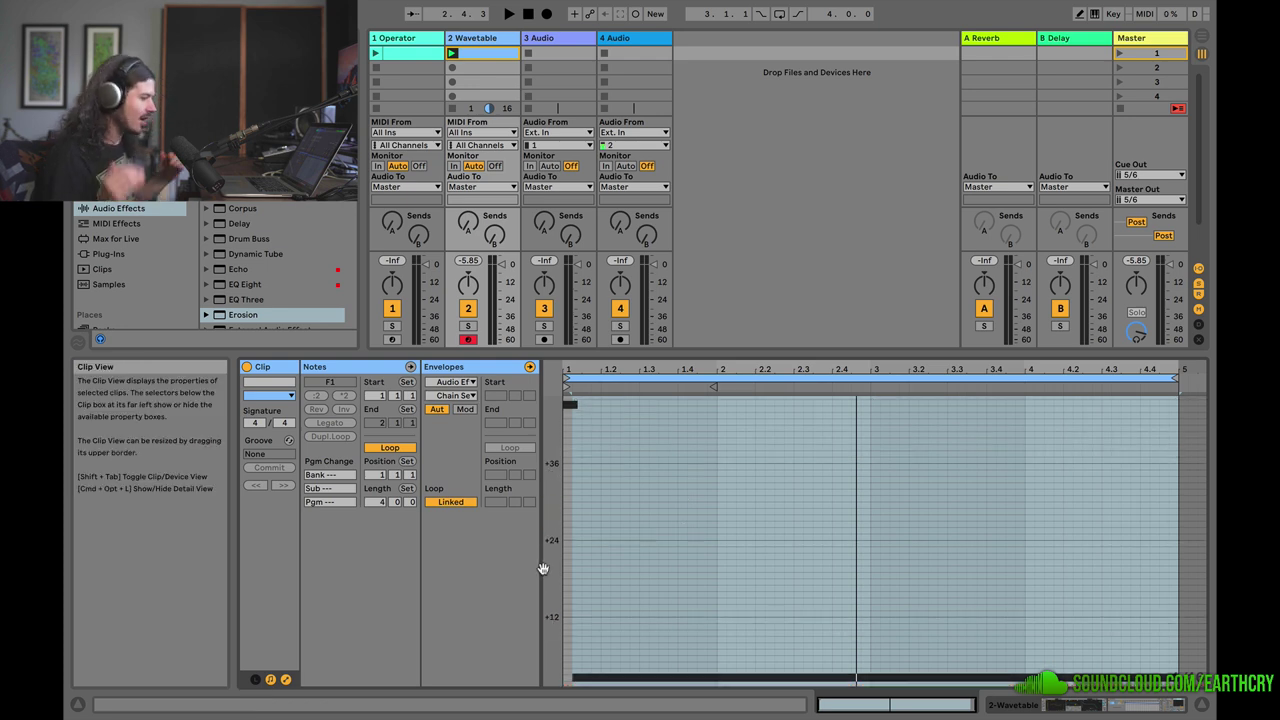
Return to the Wavetable track's devices and show the Audio Effect Rack's macro controls beside the chain zones
double_click(489, 39)
drag(1128, 704, 1102, 704)
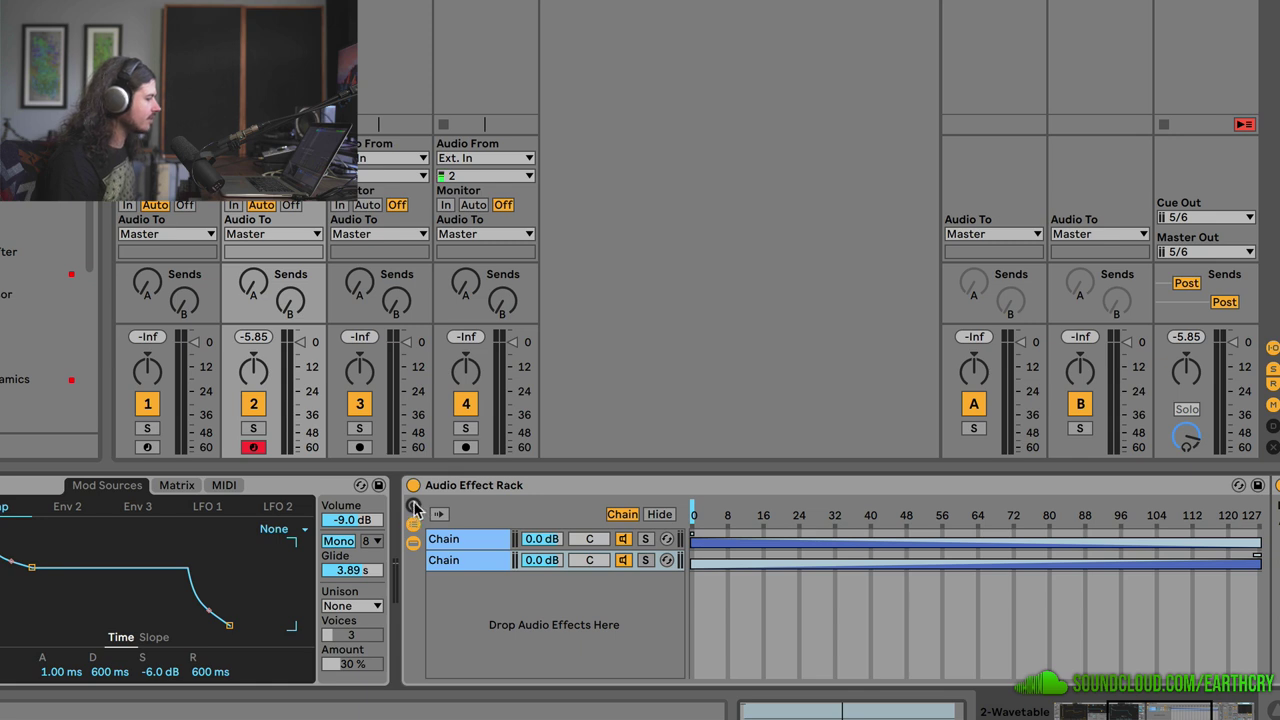
click(413, 507)
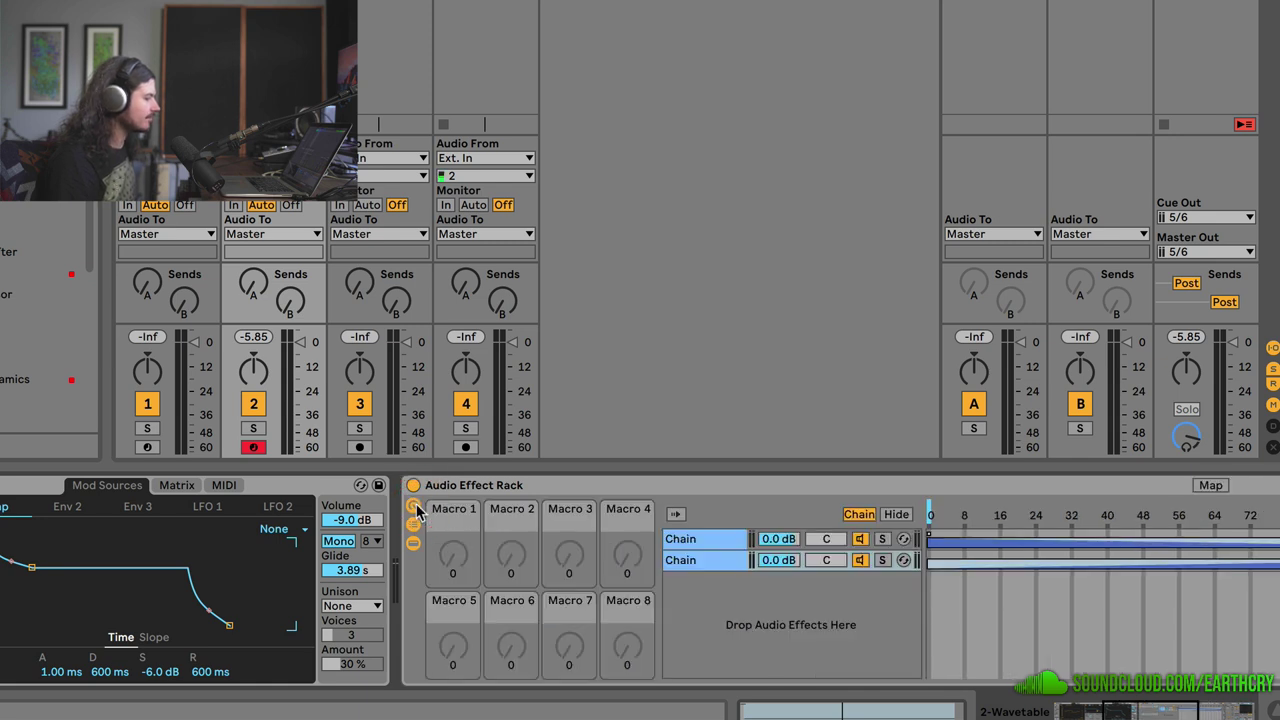
scroll(937, 645, right, 5)
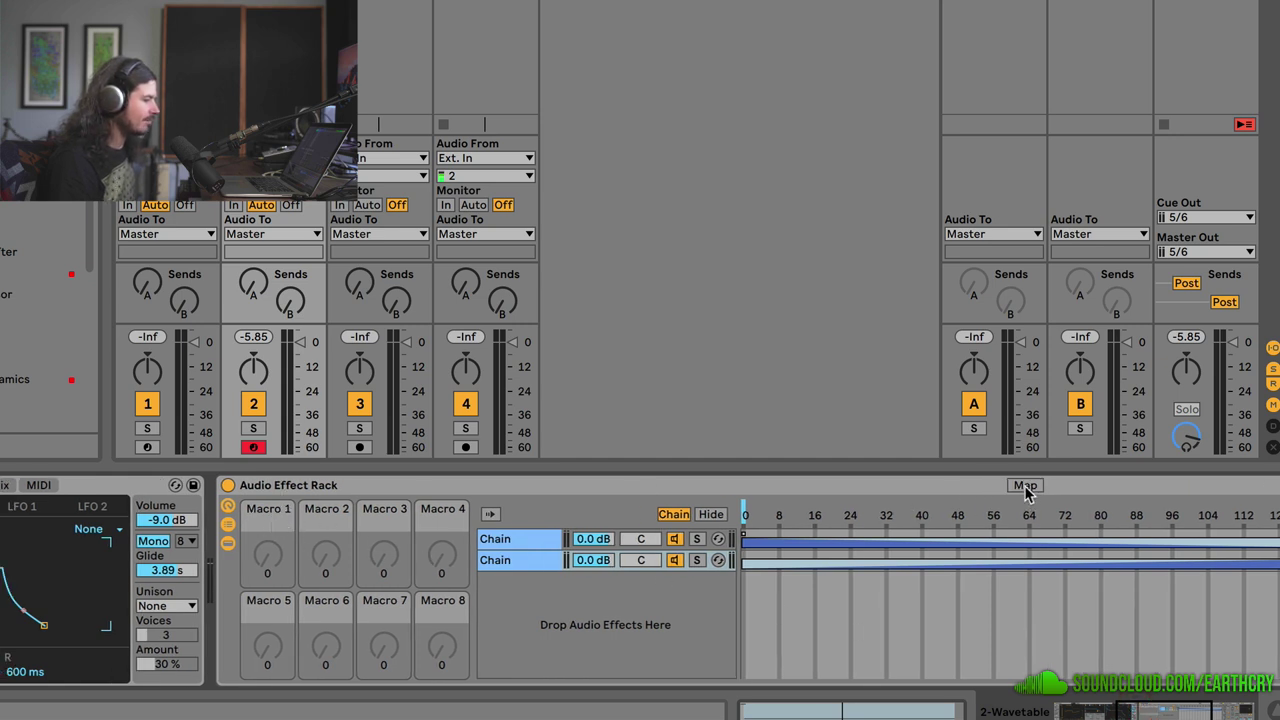
scroll(970, 505, right, 3)
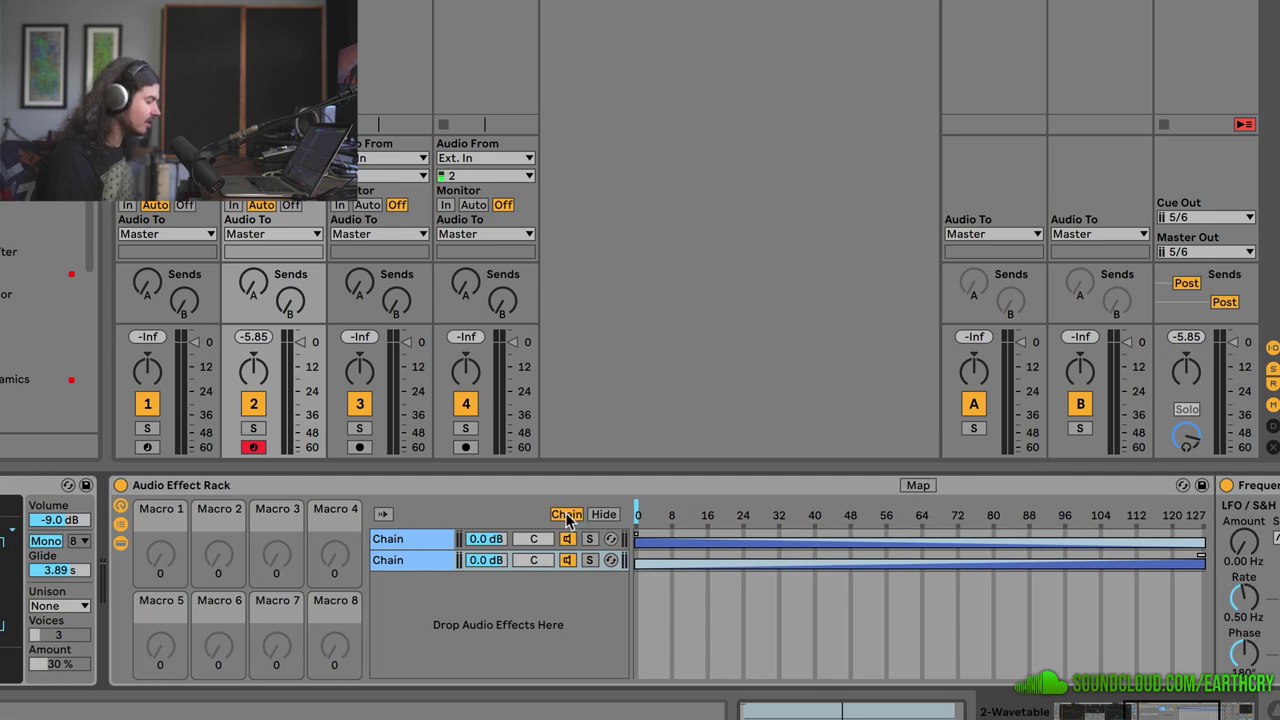
click(603, 514)
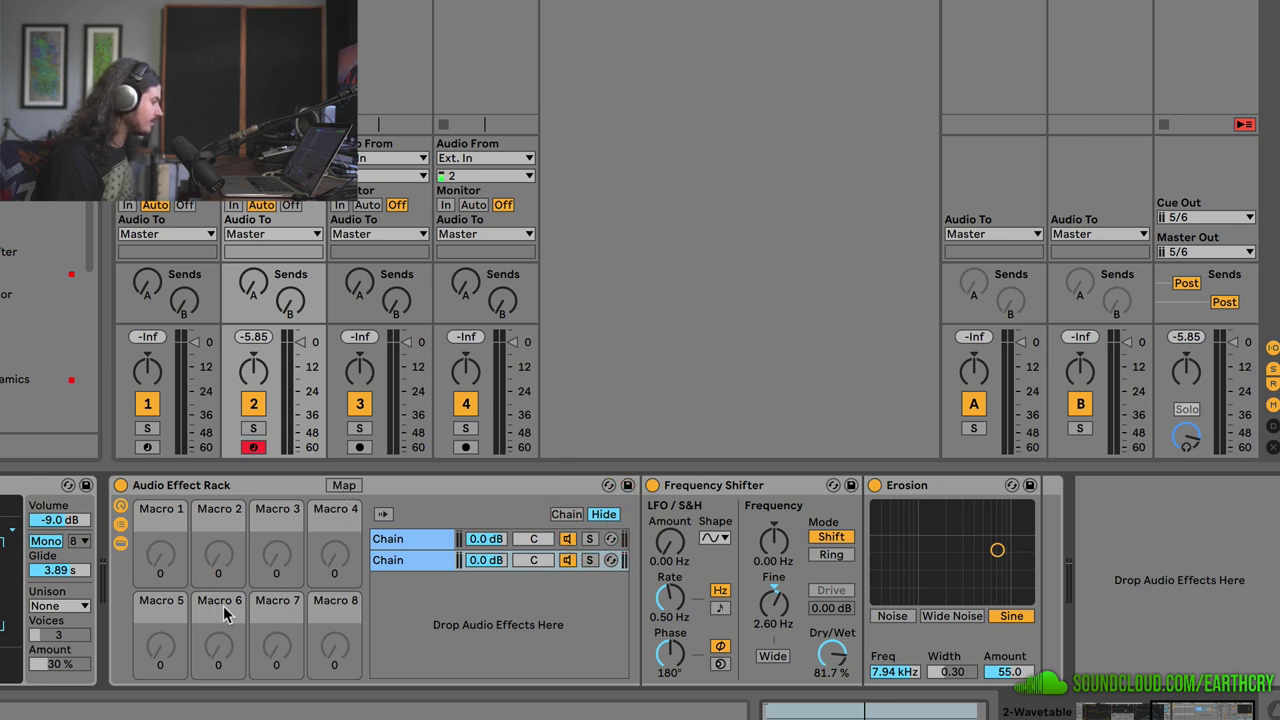
click(566, 514)
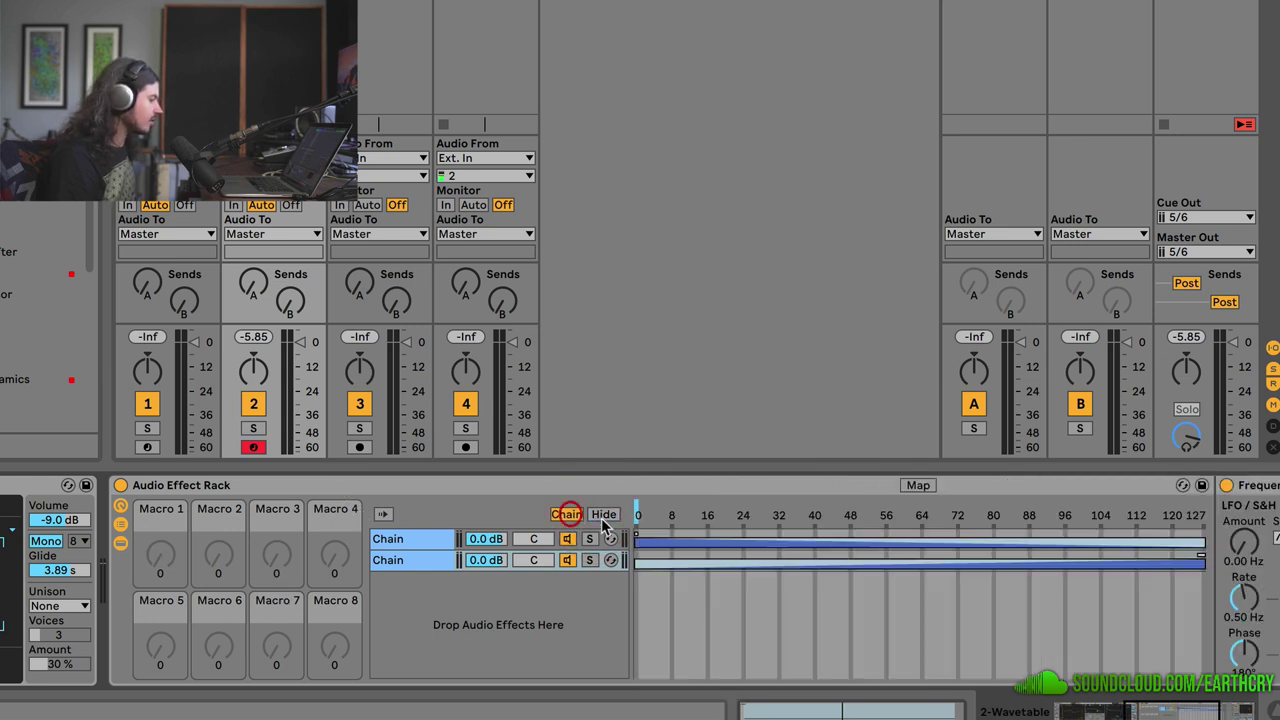
Map the rack's chain selector to Macro 1
click(916, 486)
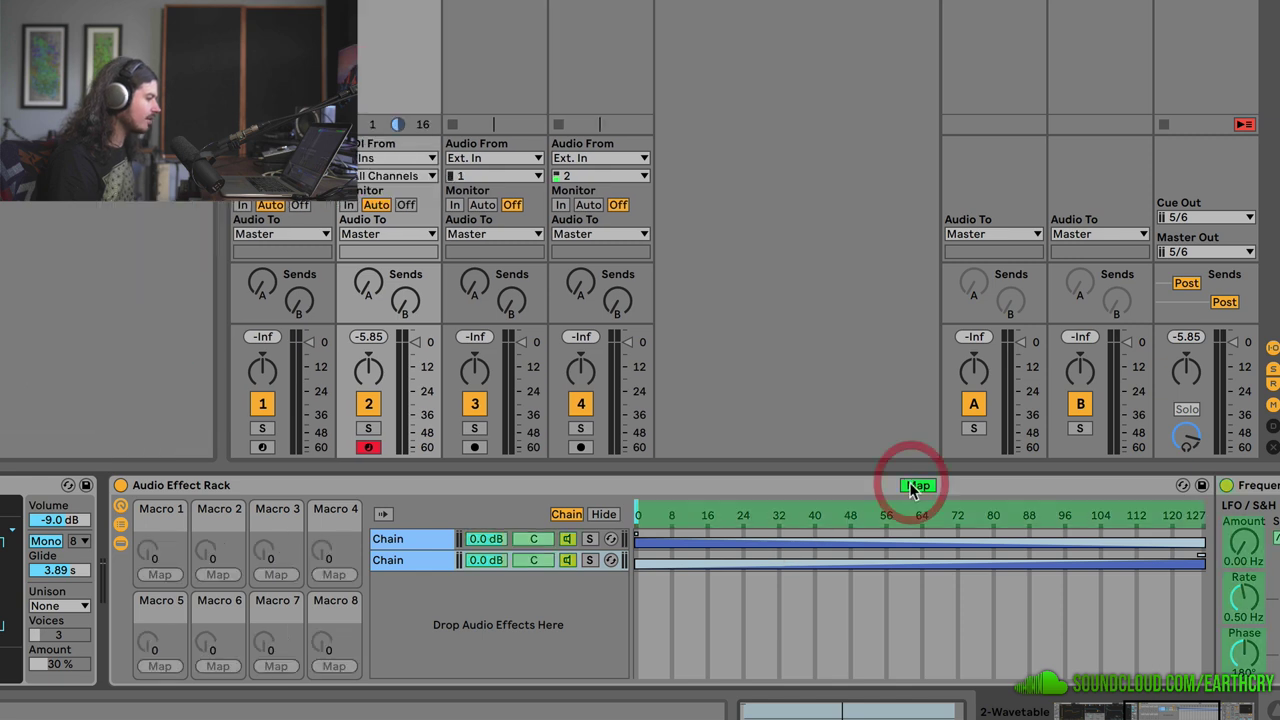
click(700, 514)
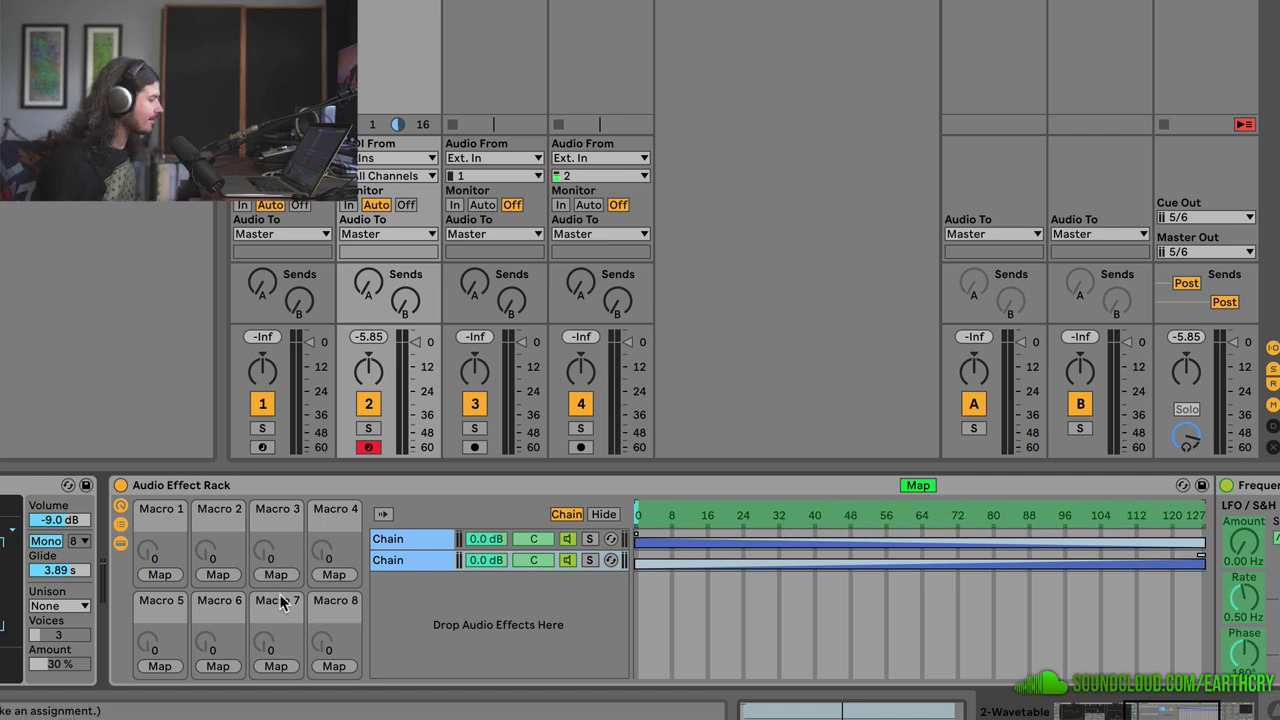
click(160, 577)
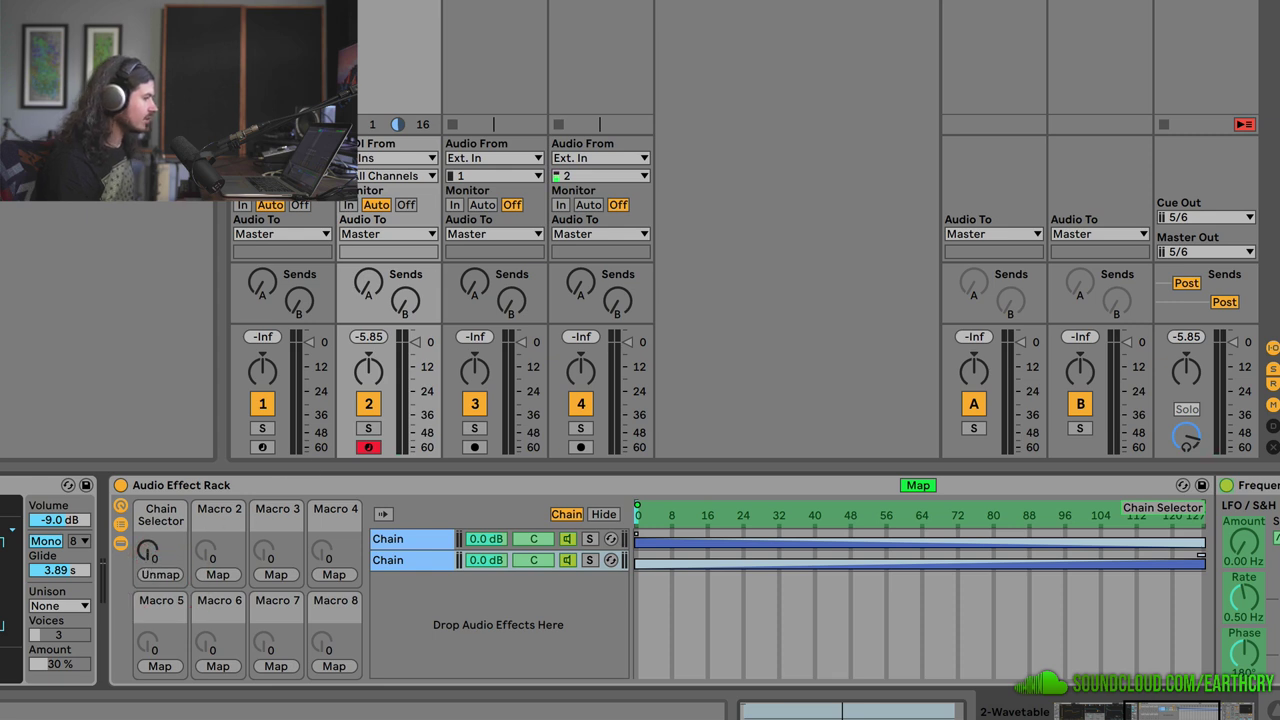
Turn the Chain Selector macro up and automate it in the clip envelope with a ramp rising to the clip's end
mouse_move(155, 560)
mouse_down()
mouse_move(148, 445)
mouse_move(148, 500)
mouse_move(148, 483)
mouse_up()
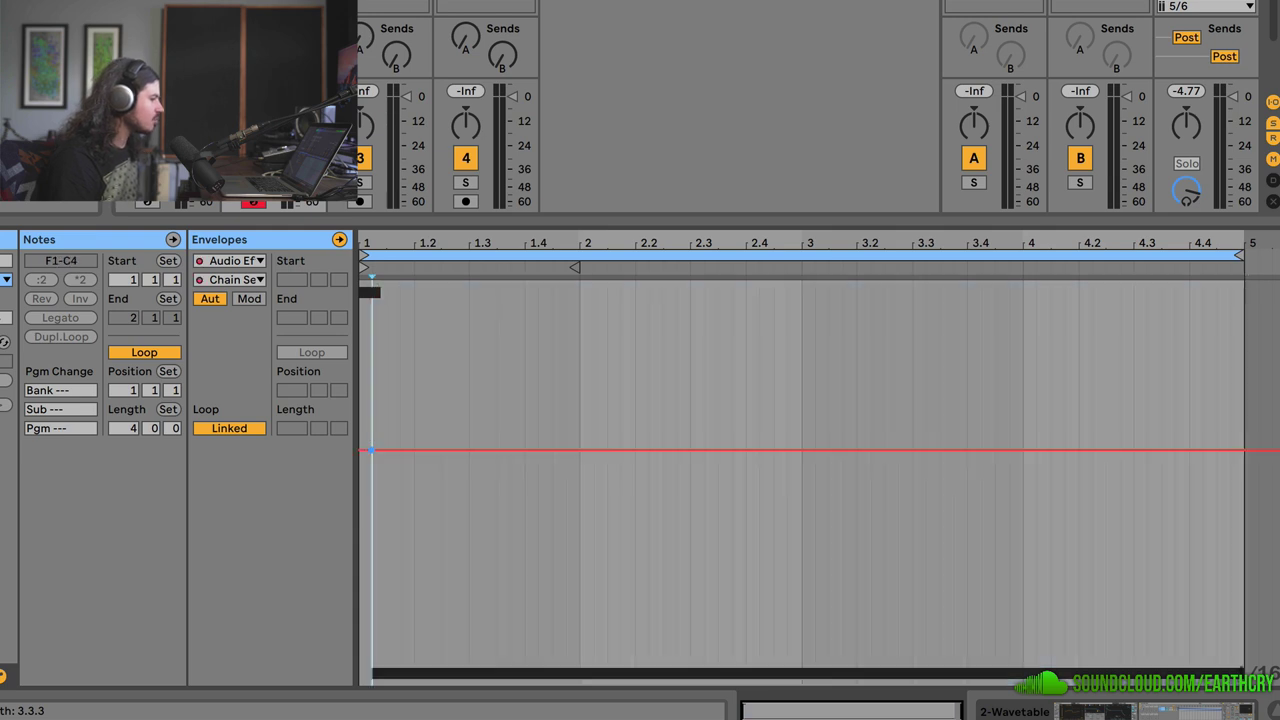
drag(382, 451, 1243, 284)
key(shift+Tab)
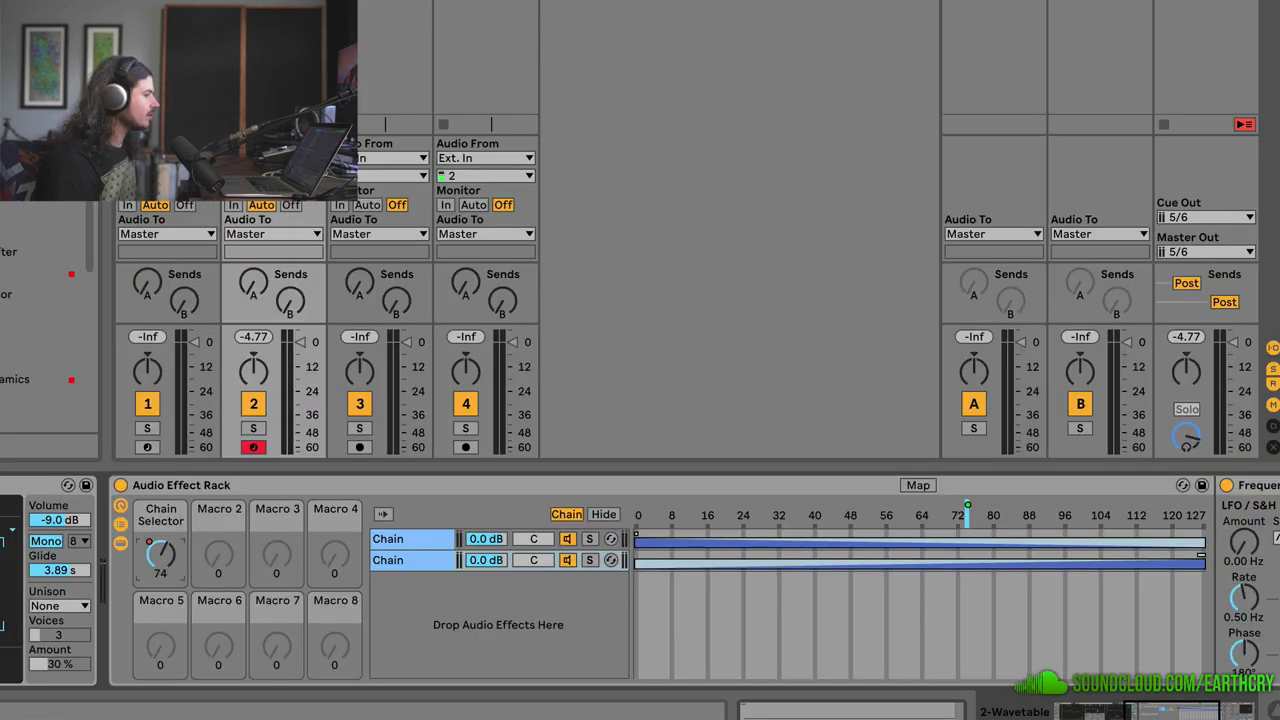
Lower the first chain's volume in the Audio Effect Rack to -3.0 dB and start playback
click(423, 560)
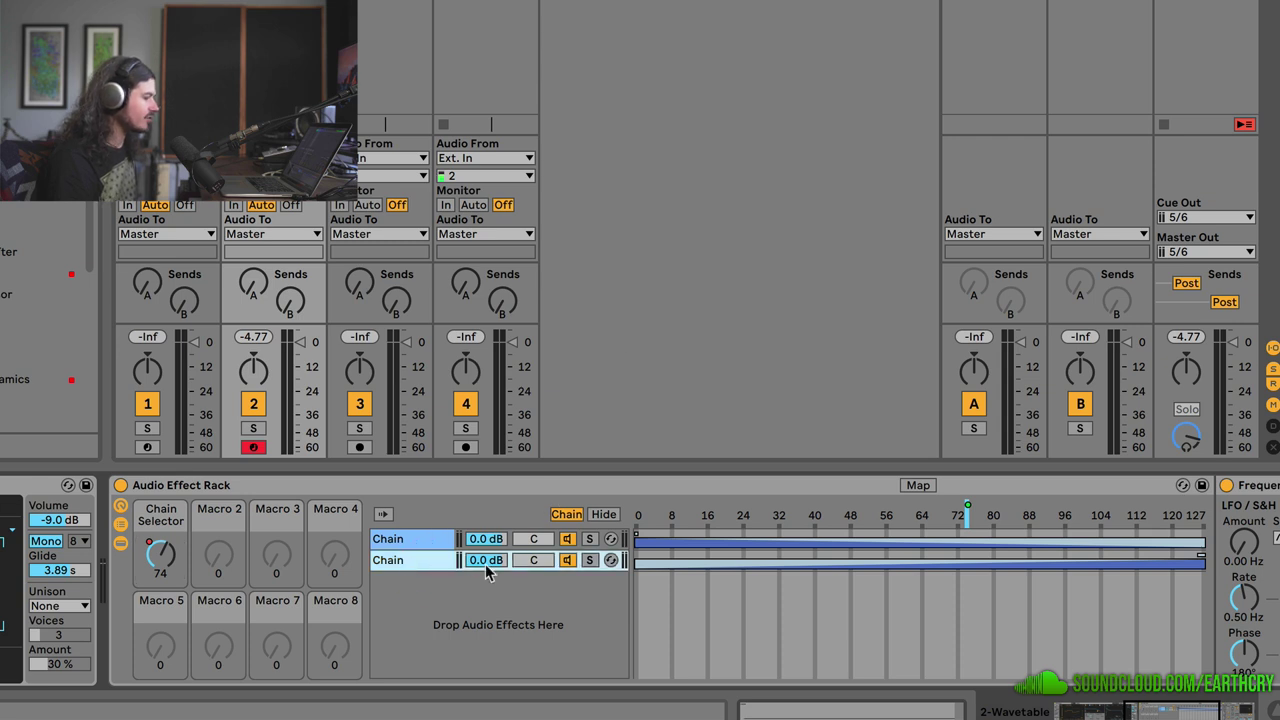
click(490, 559)
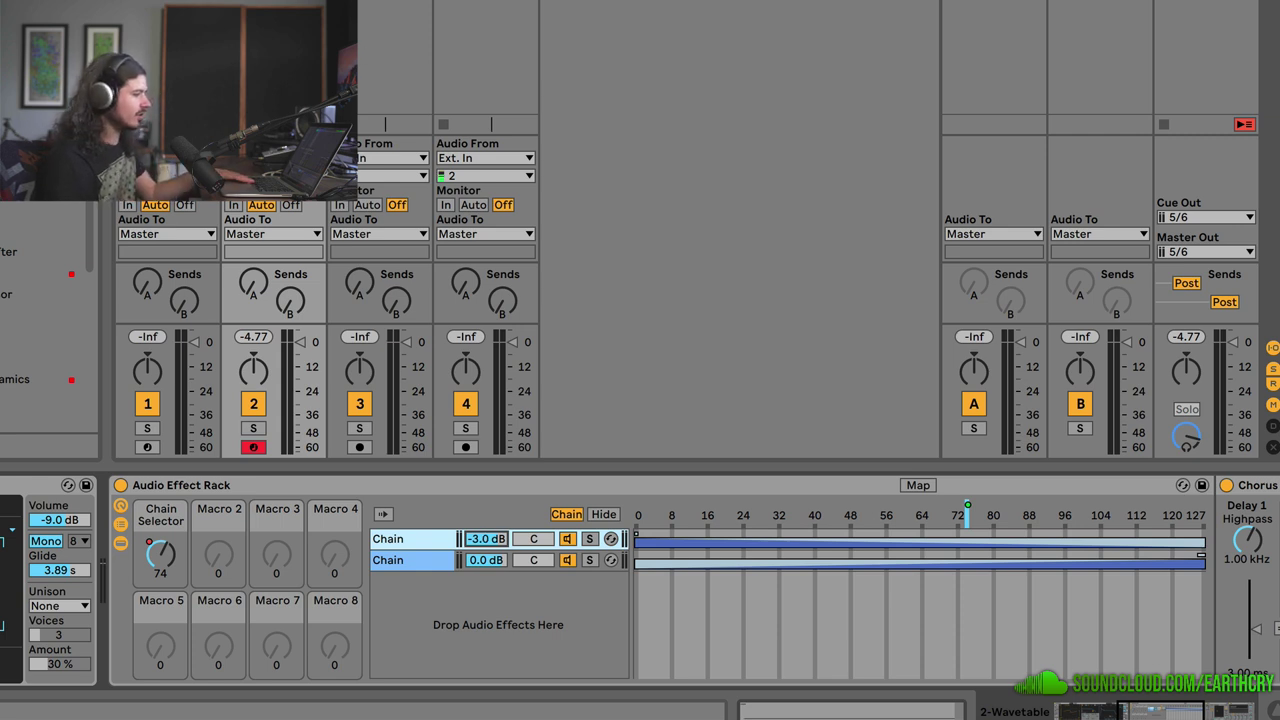
key(space)
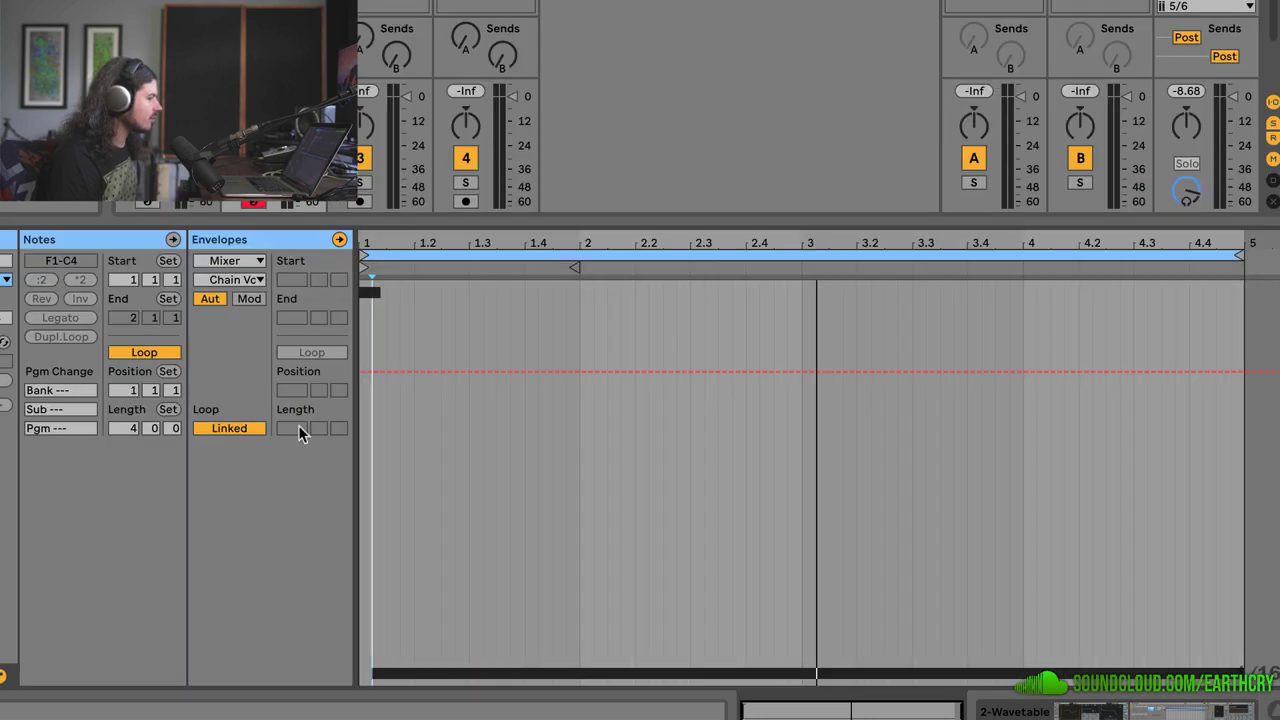
Open the Wavetable clip's envelopes and display the Audio Effect Rack's Chain Selector envelope
click(4, 676)
click(4, 676)
click(236, 280)
click(236, 282)
click(232, 261)
click(232, 261)
click(240, 310)
click(239, 279)
click(239, 279)
Add a breakpoint at bar 3 of the Chain Selector envelope with a value of 127 and play the clip
mouse_move(798, 483)
mouse_down()
mouse_move(820, 371)
mouse_move(803, 284)
mouse_up()
key(super+z)
key(b)
click(776, 431)
key(ctrl+z)
key(b)
key(space)
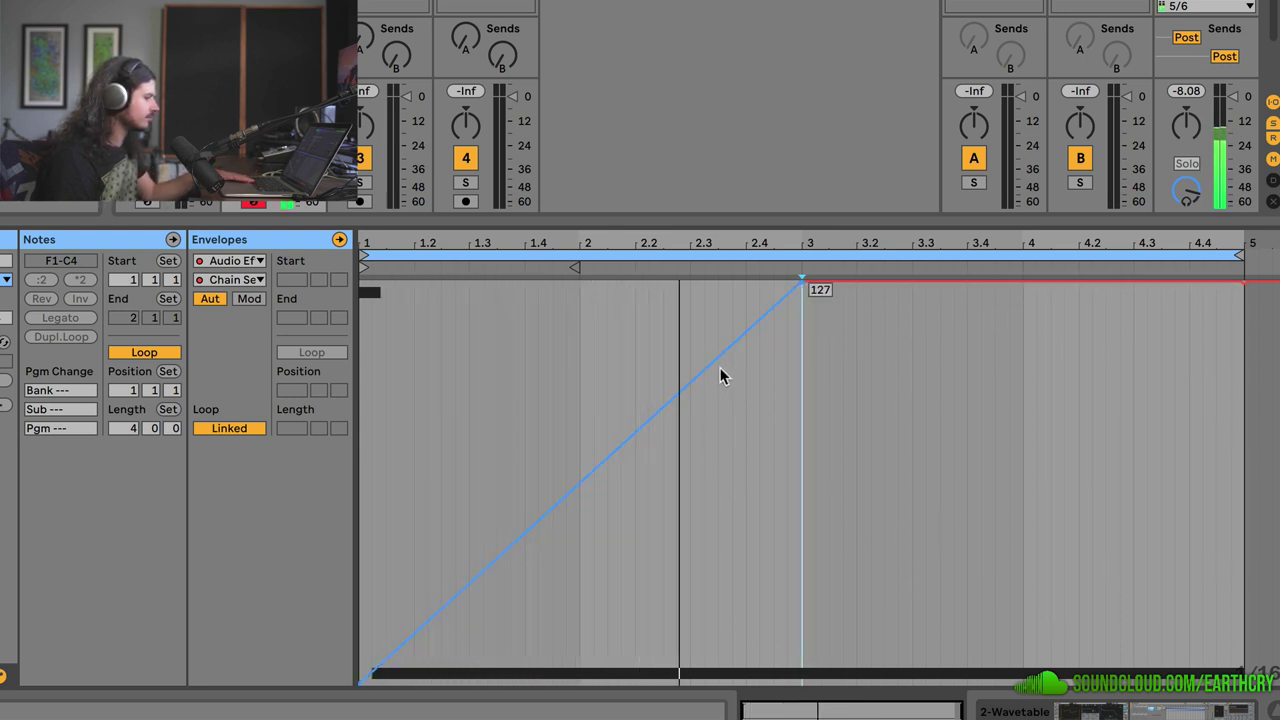
Reshape the Chain Selector envelope with a full-height peak at bar 2 and a drop to the minimum at bar 3
drag(647, 420, 580, 342)
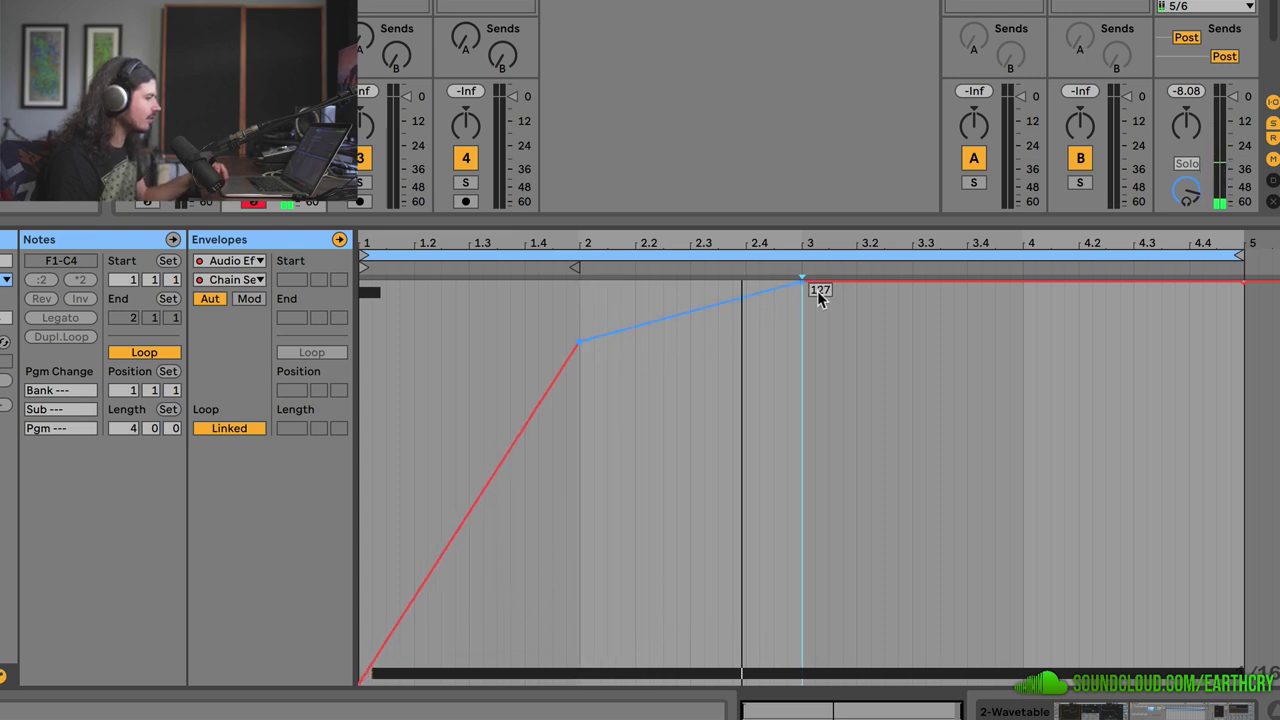
drag(801, 282, 801, 683)
drag(580, 343, 581, 290)
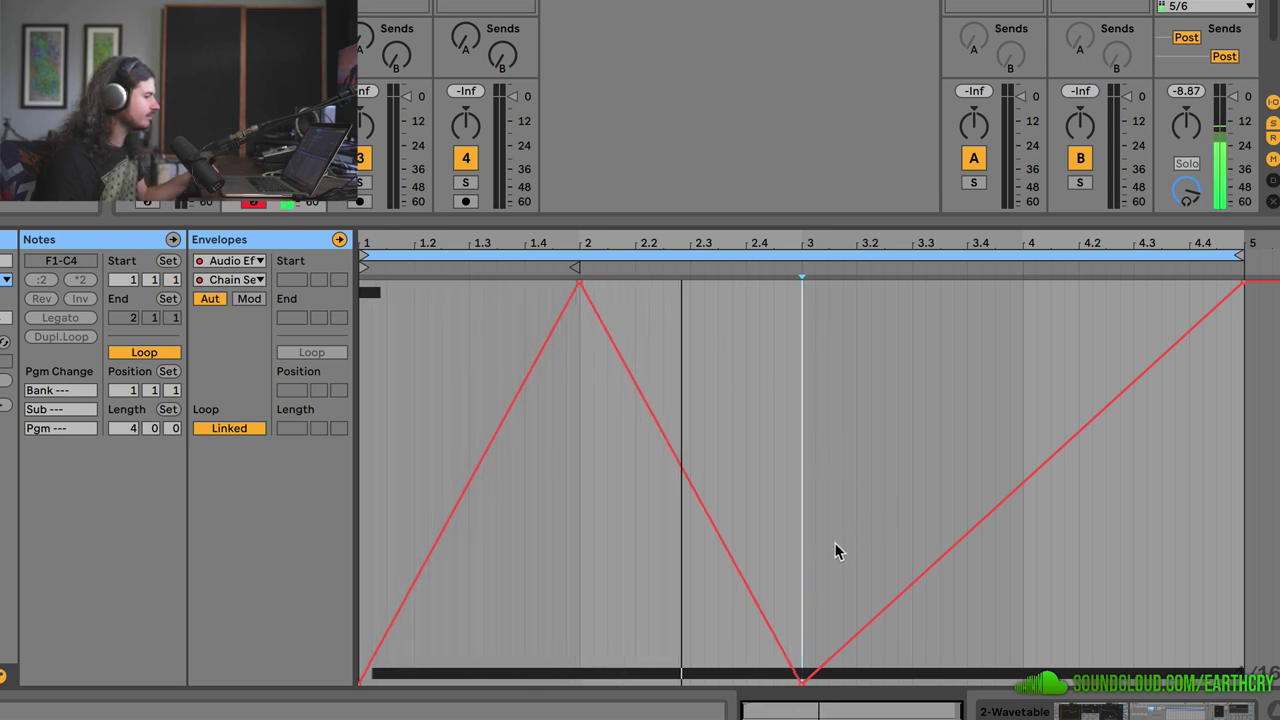
key(space)
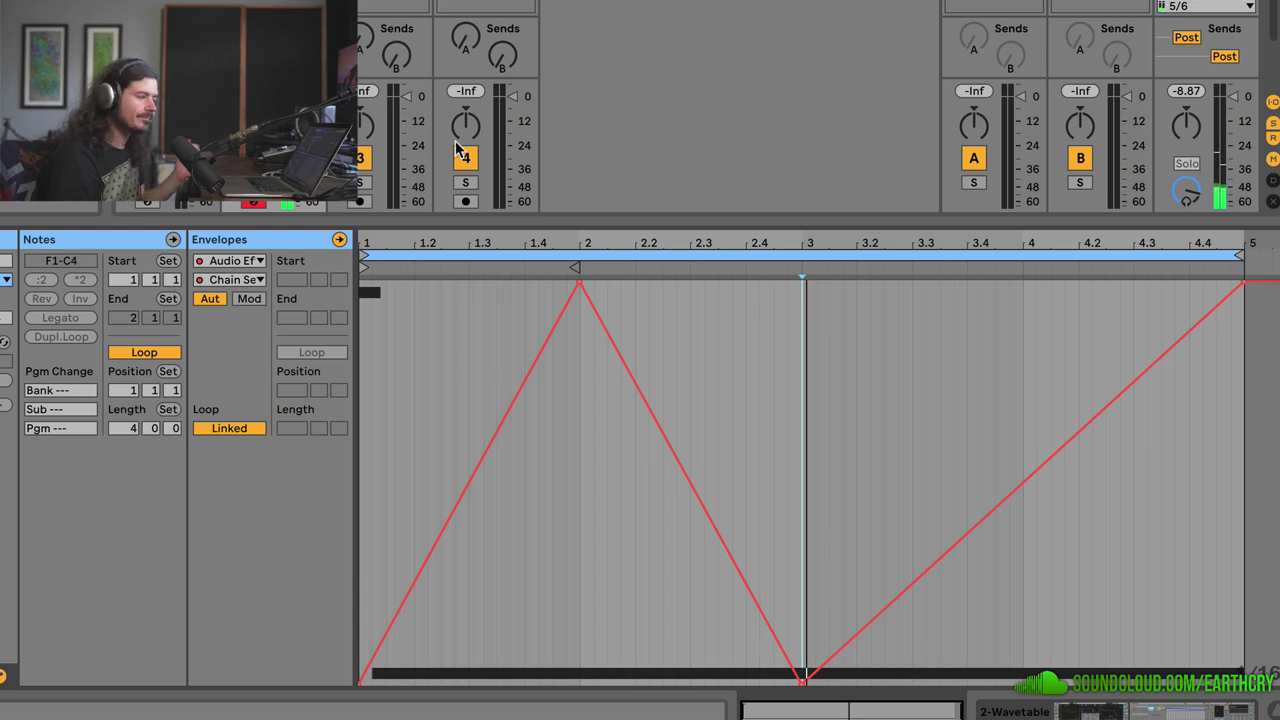
Return to the Wavetable track's devices and add Redux after the Audio Effect Rack
key(shift+Tab)
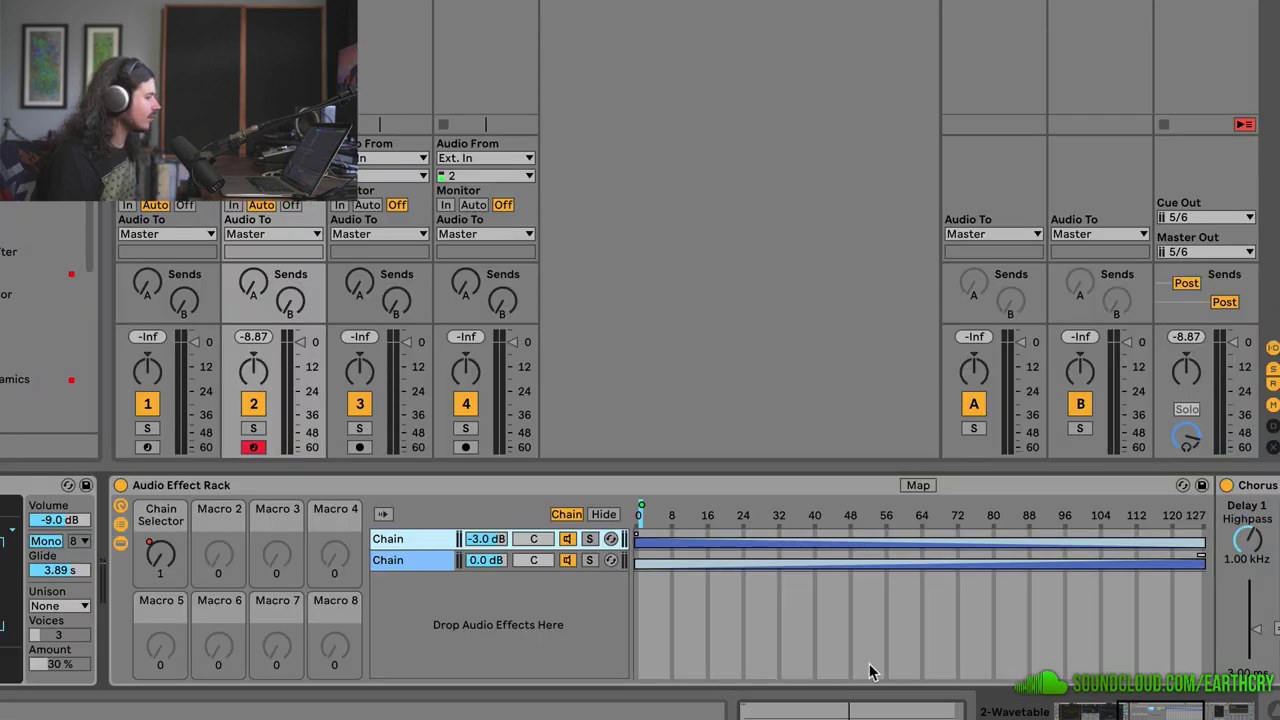
drag(1133, 711, 1074, 711)
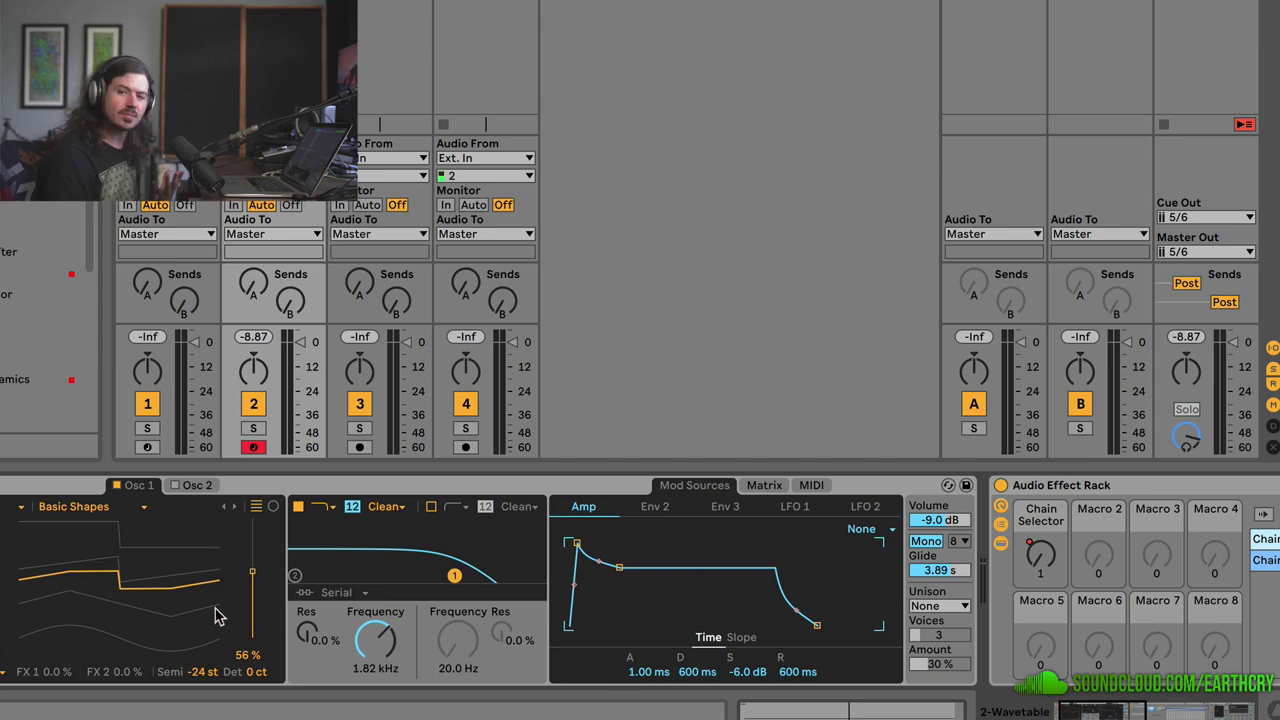
drag(1088, 712, 1135, 714)
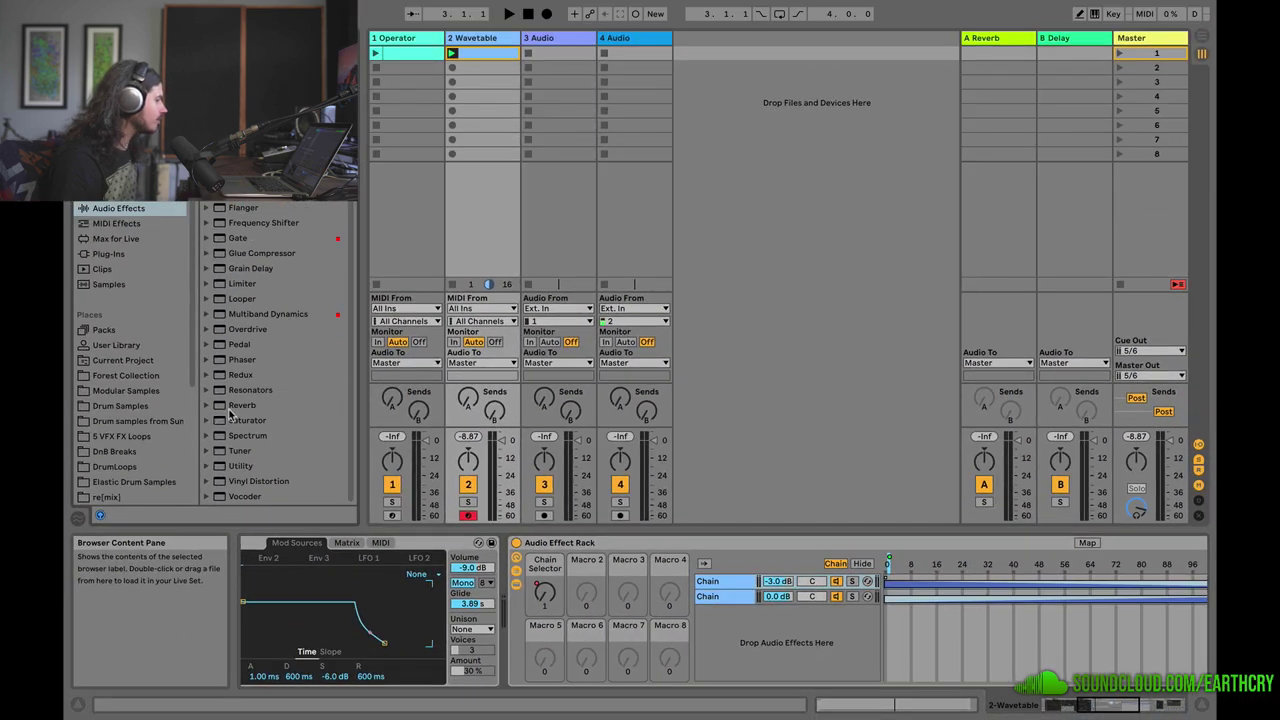
click(228, 375)
scroll(1190, 635, right, 10)
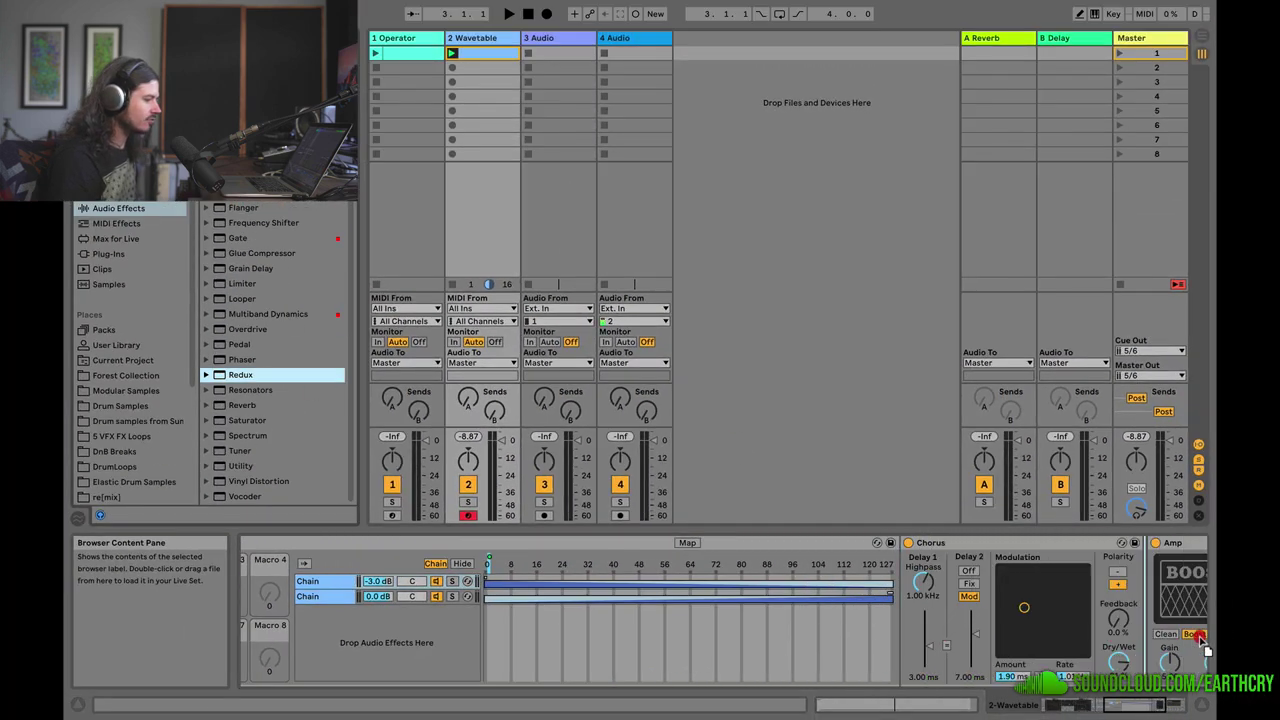
drag(1205, 645, 1195, 635)
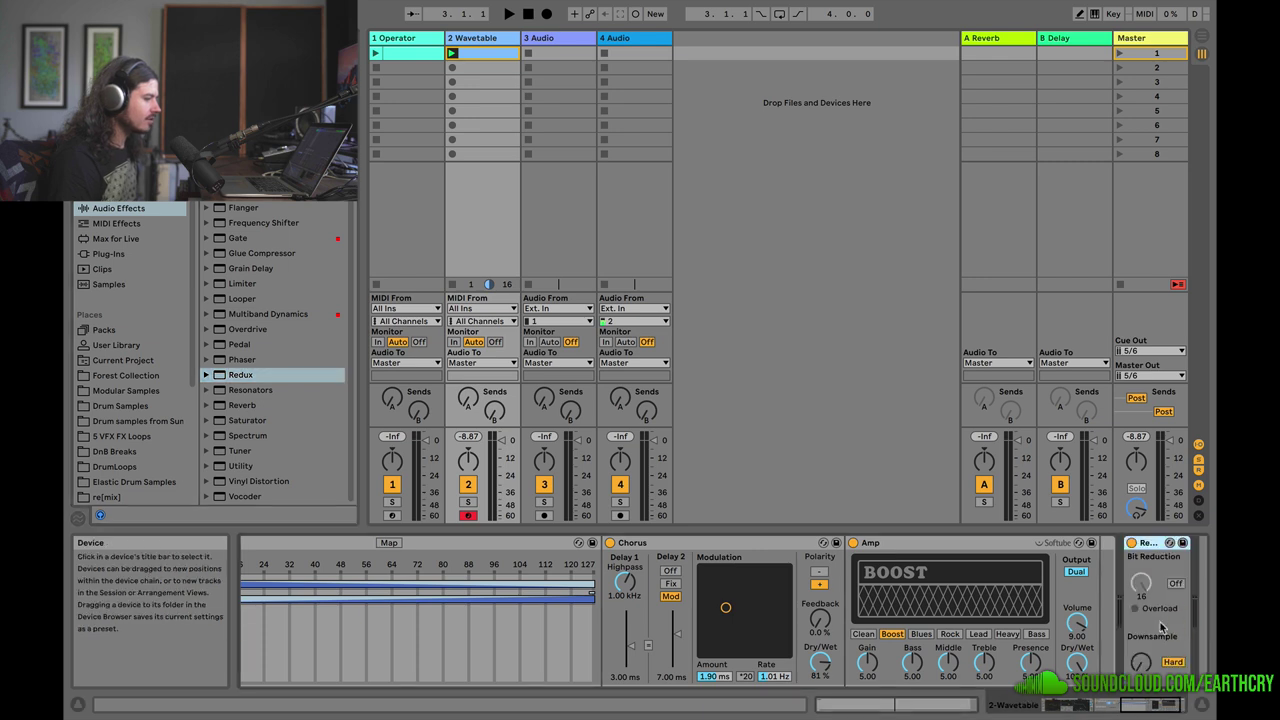
Set Redux's Downsample to 42 and play the clip to hear it
drag(1123, 709, 1152, 709)
drag(1070, 662, 1070, 652)
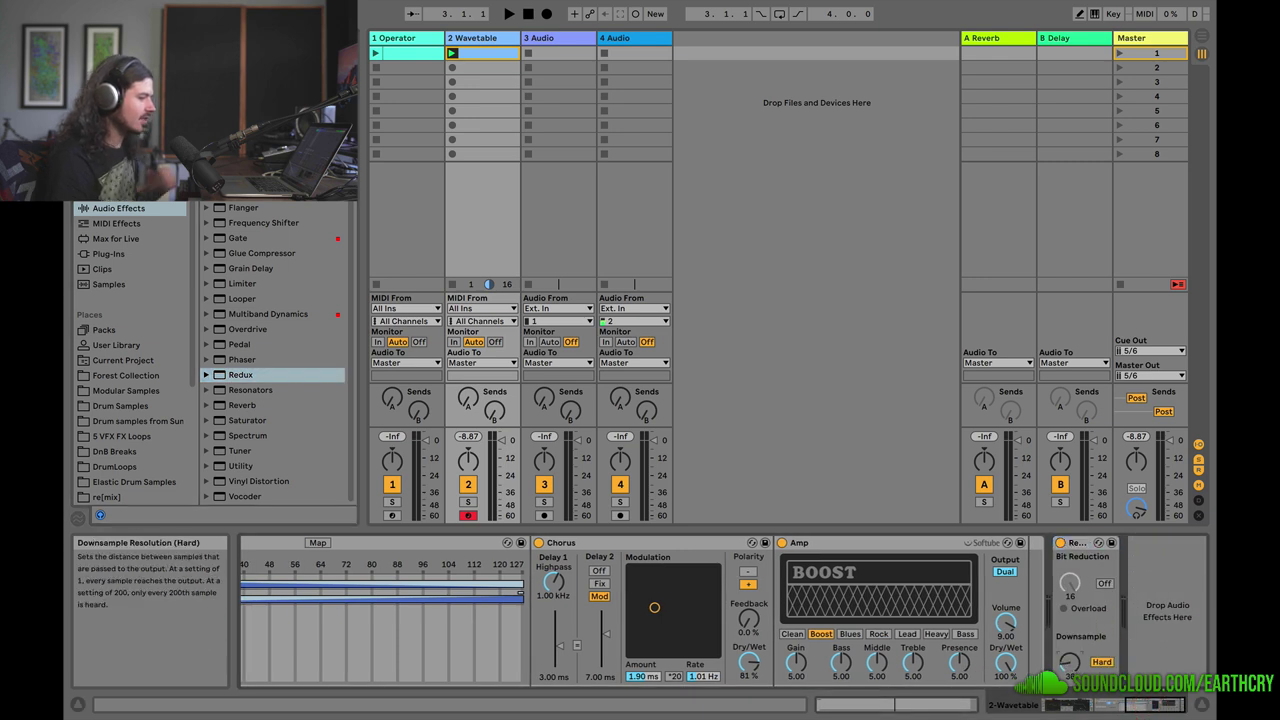
key(space)
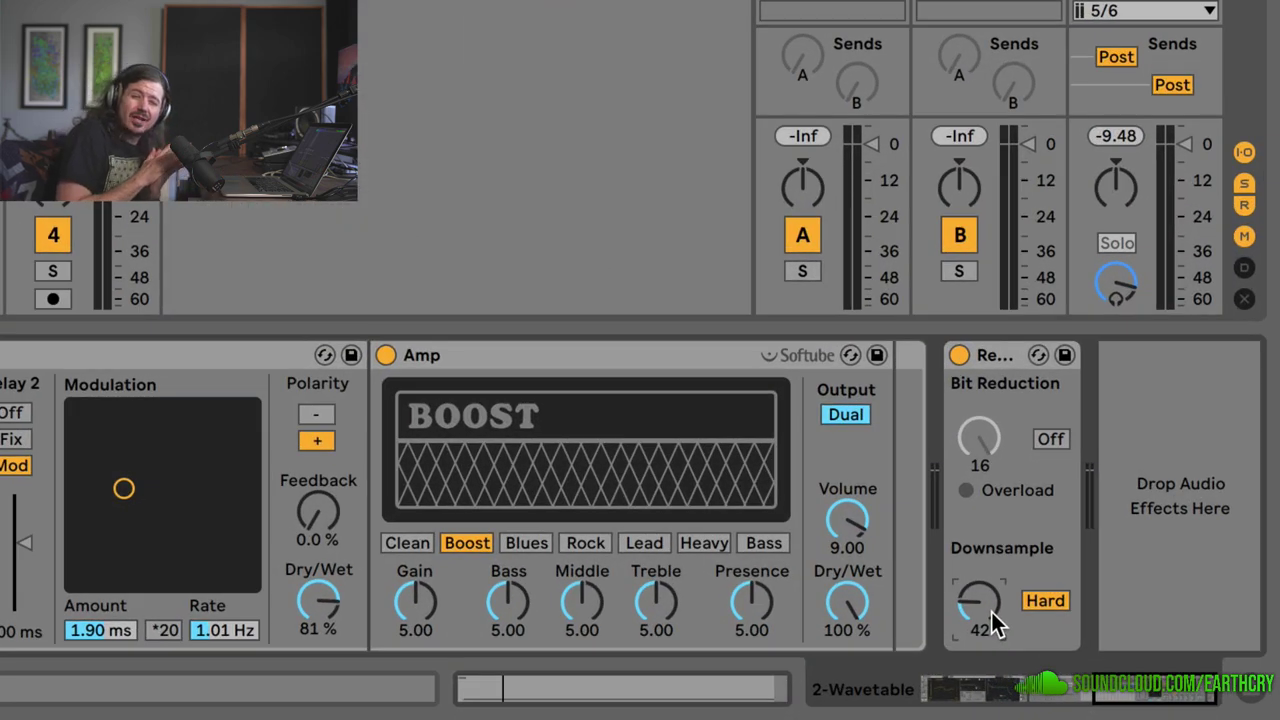
Group Redux into its own Audio Effect Rack and show the new rack's chain list
right_click(991, 358)
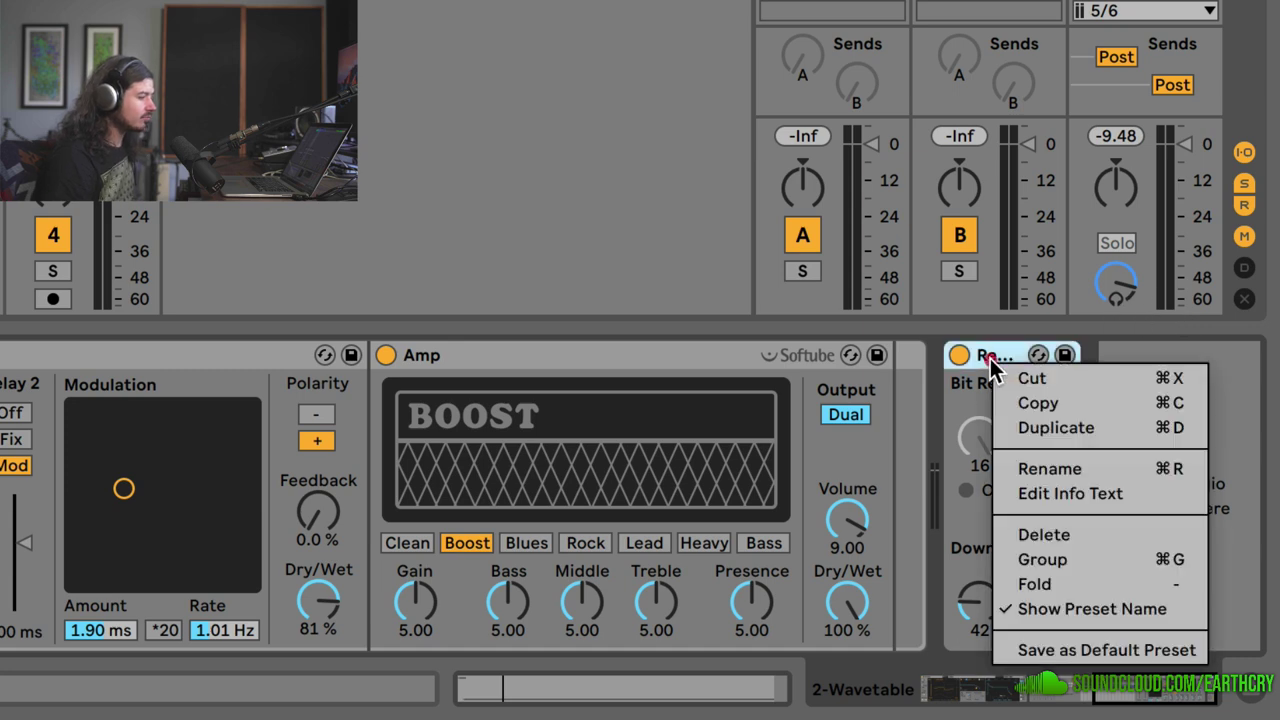
click(1045, 560)
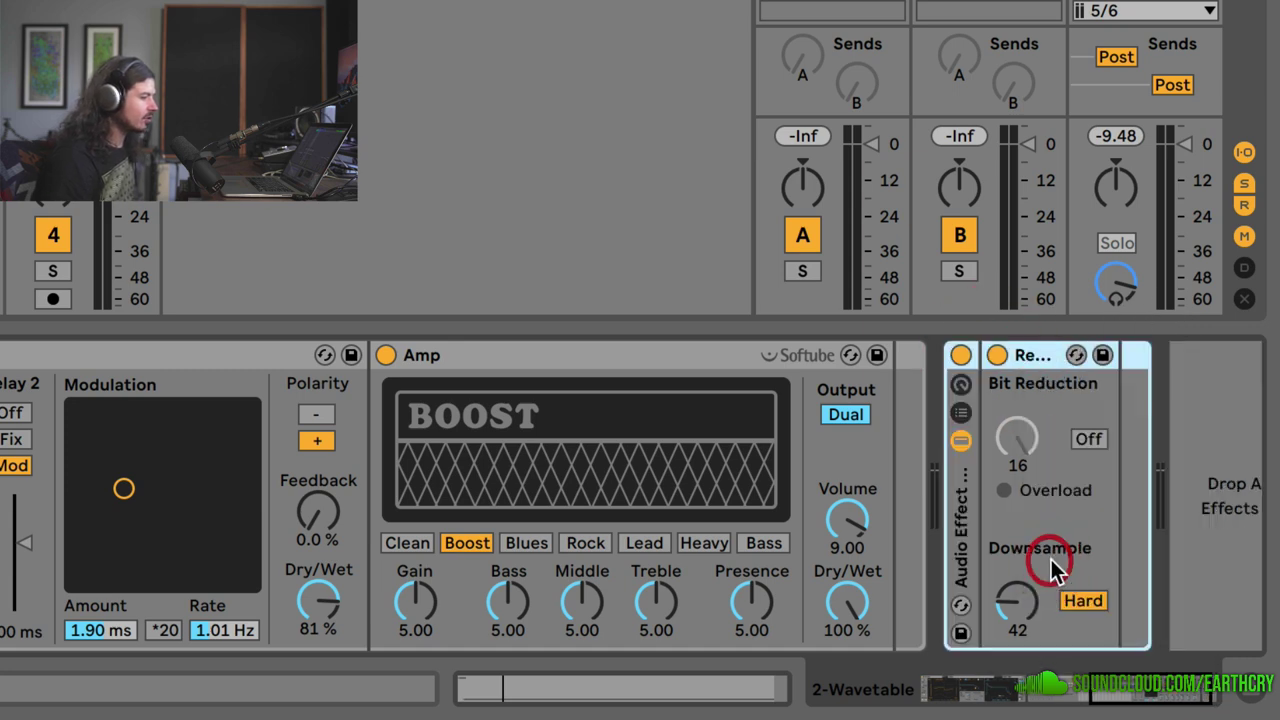
click(1145, 672)
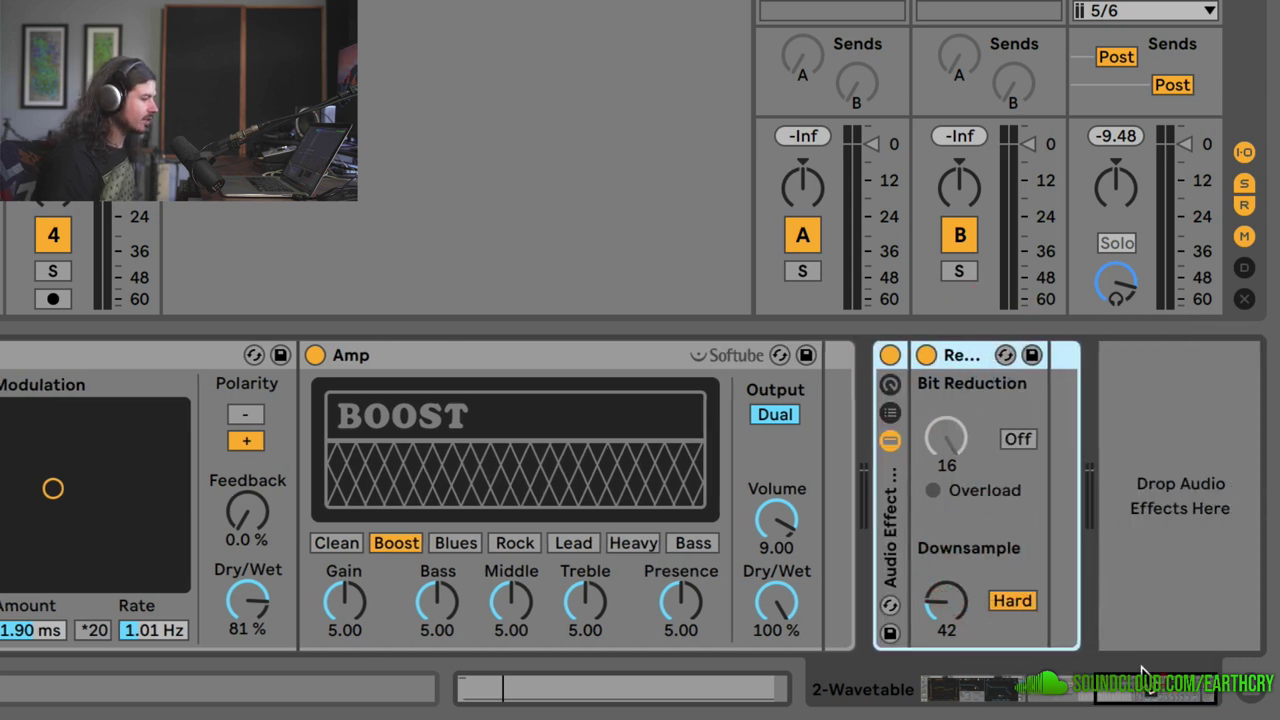
click(890, 413)
click(1140, 690)
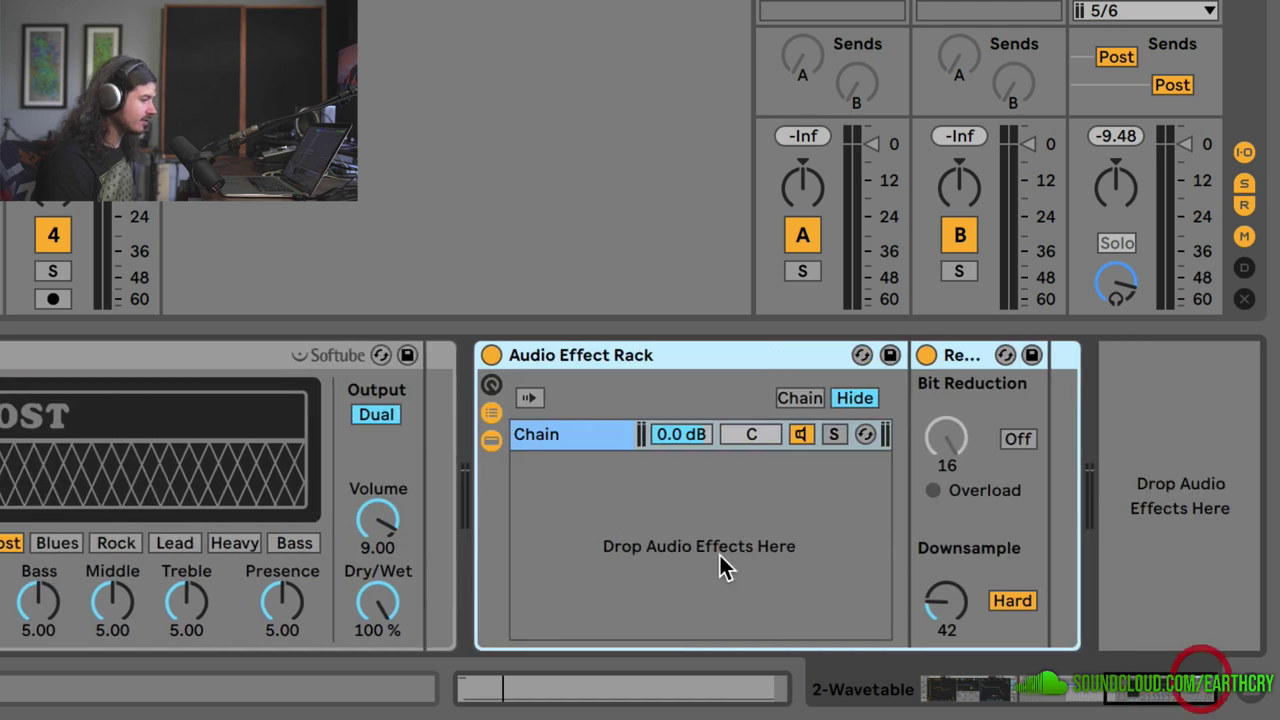
Create a second, empty chain in the Redux rack and compare the devices of both chains
right_click(578, 482)
click(602, 503)
click(955, 462)
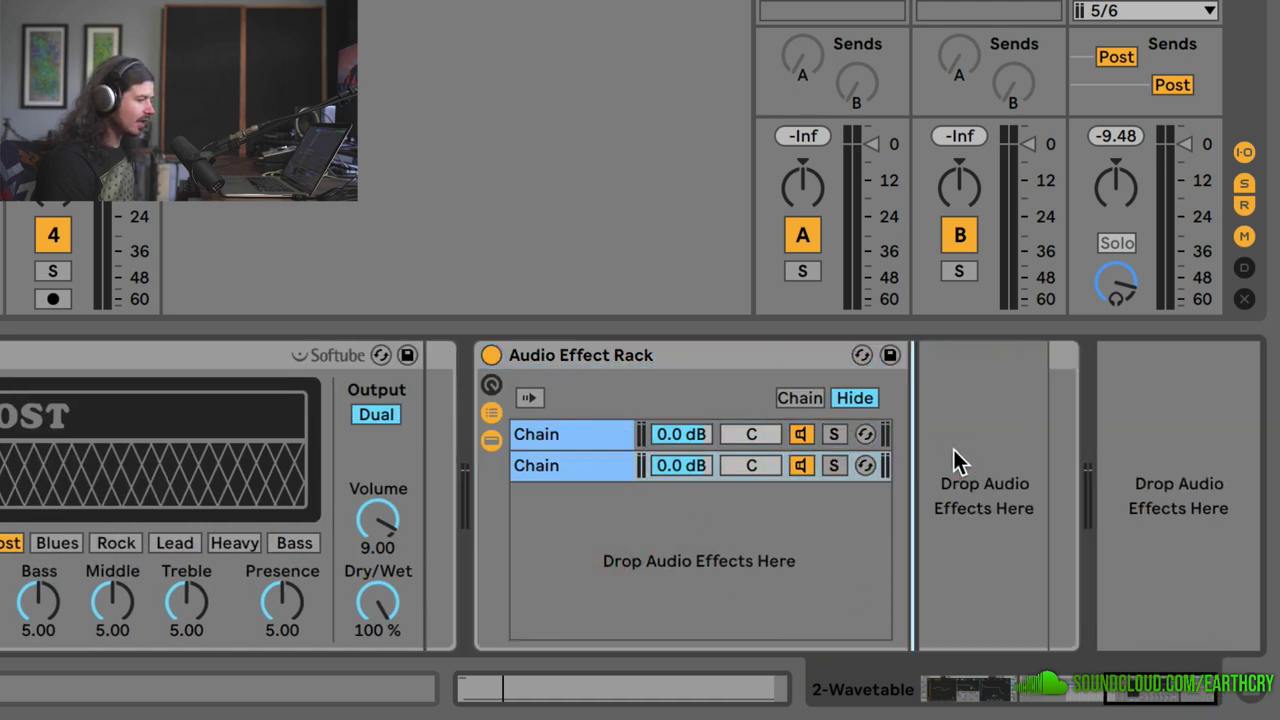
click(574, 434)
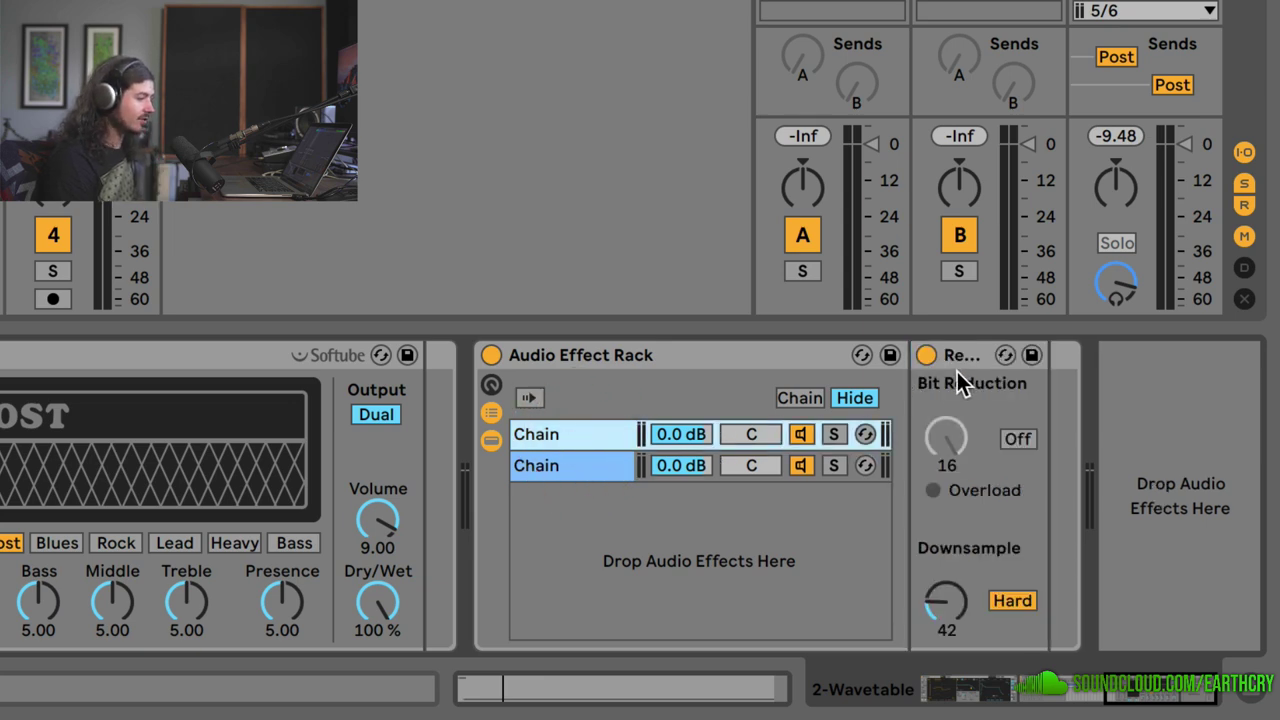
click(580, 472)
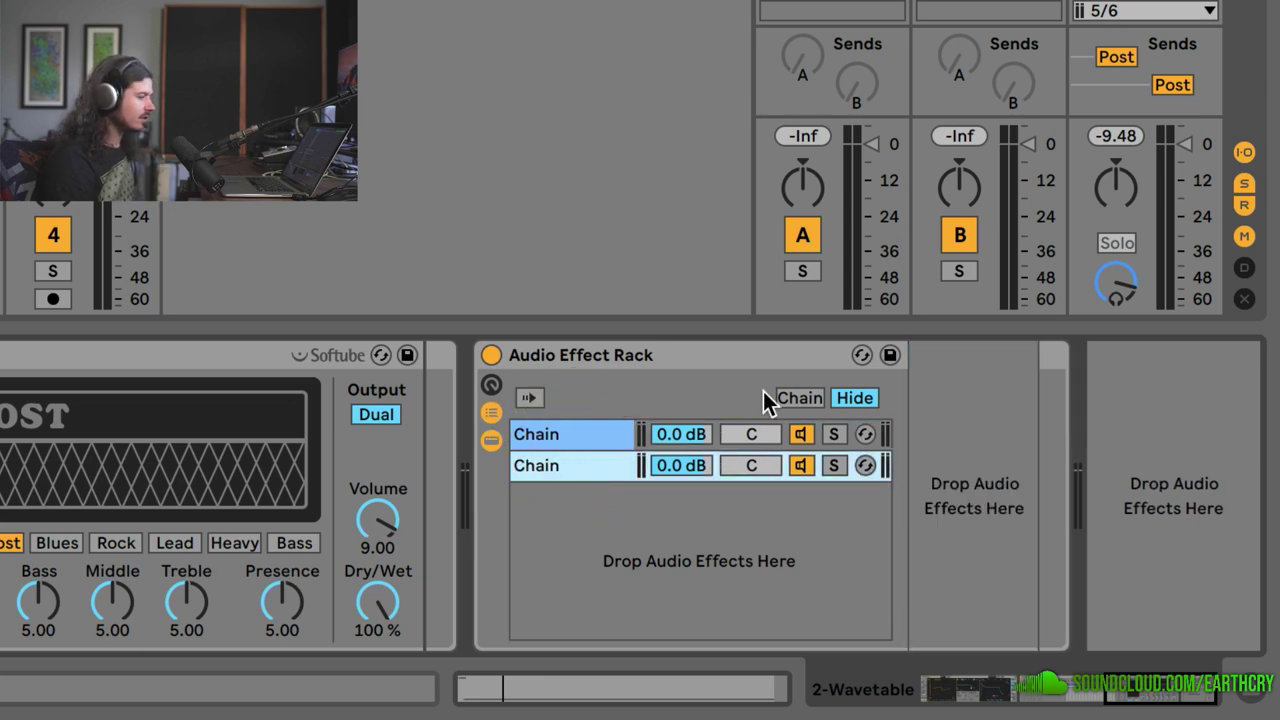
Extend both chain zones across 0–127 and crossfade them, fading the Redux chain in and the empty chain out
click(793, 398)
click(1108, 694)
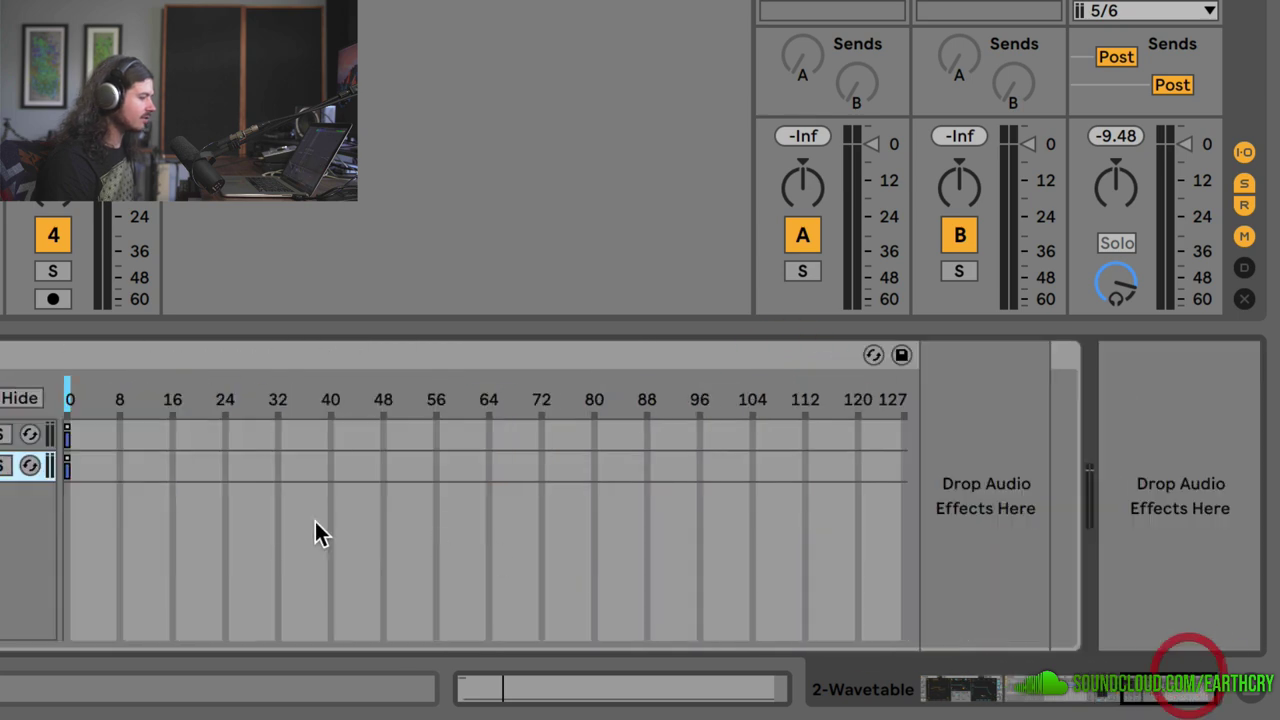
drag(68, 436, 943, 340)
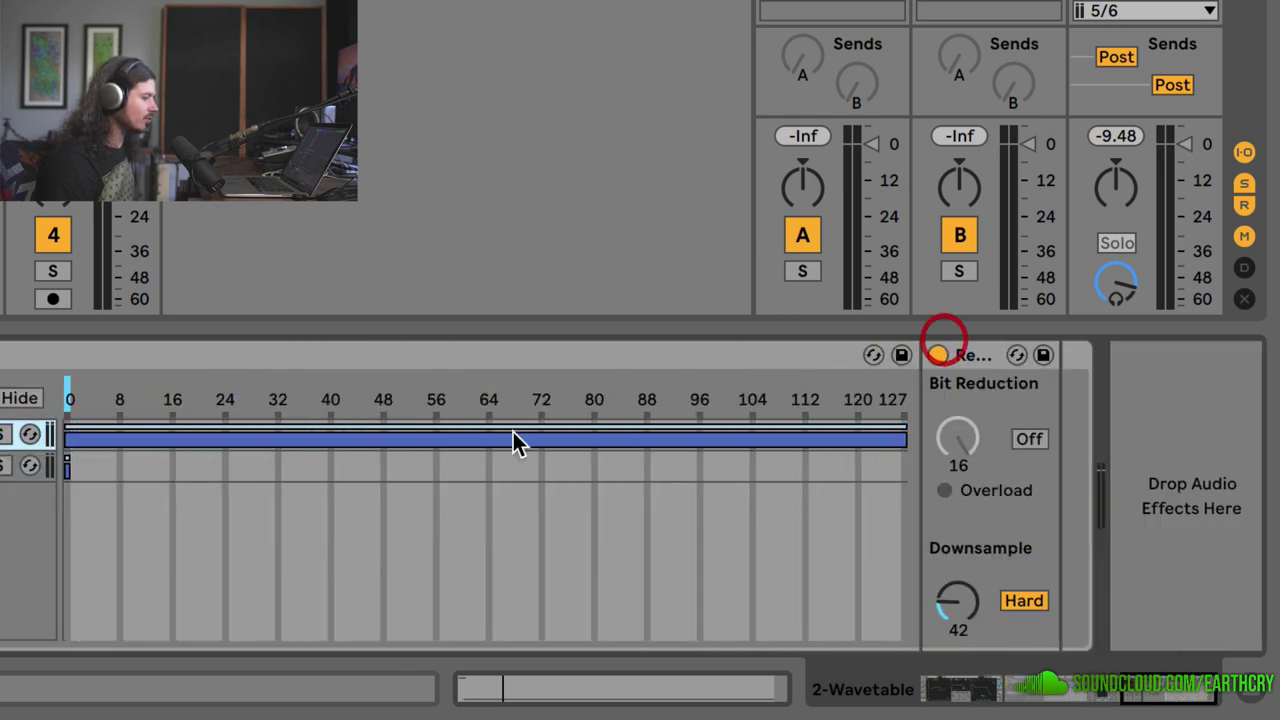
drag(77, 463, 920, 423)
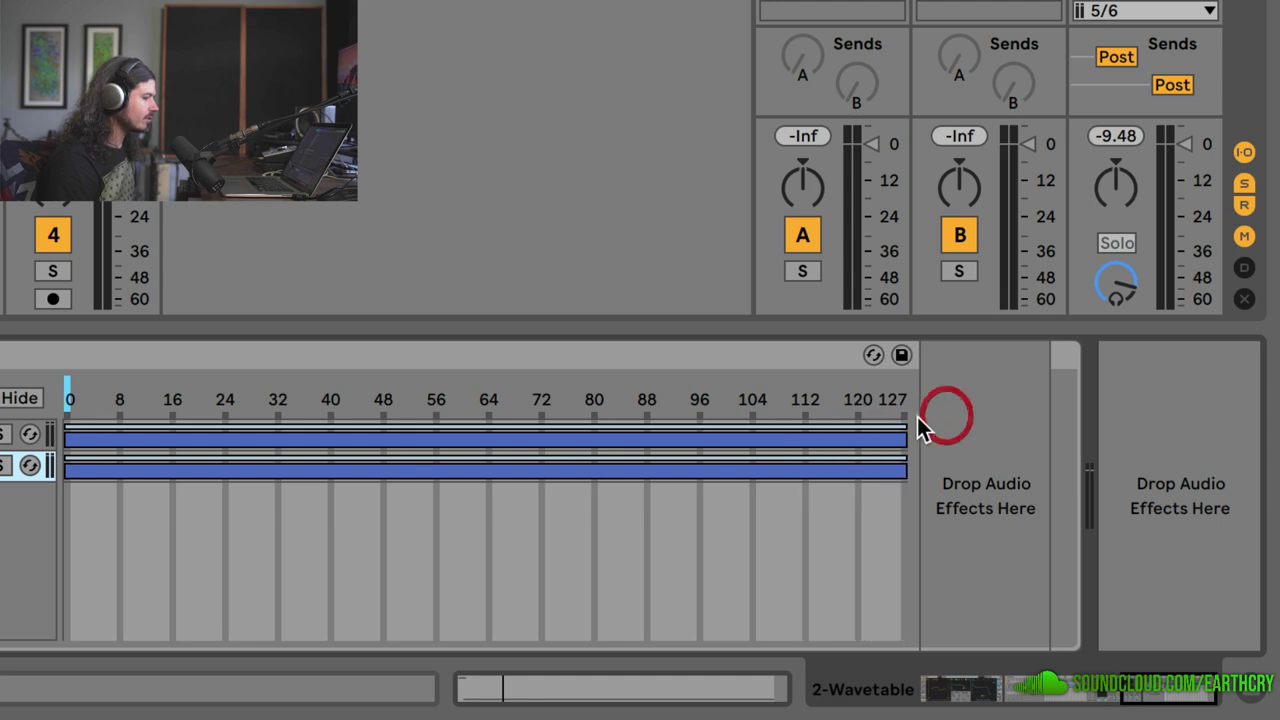
drag(68, 430, 946, 423)
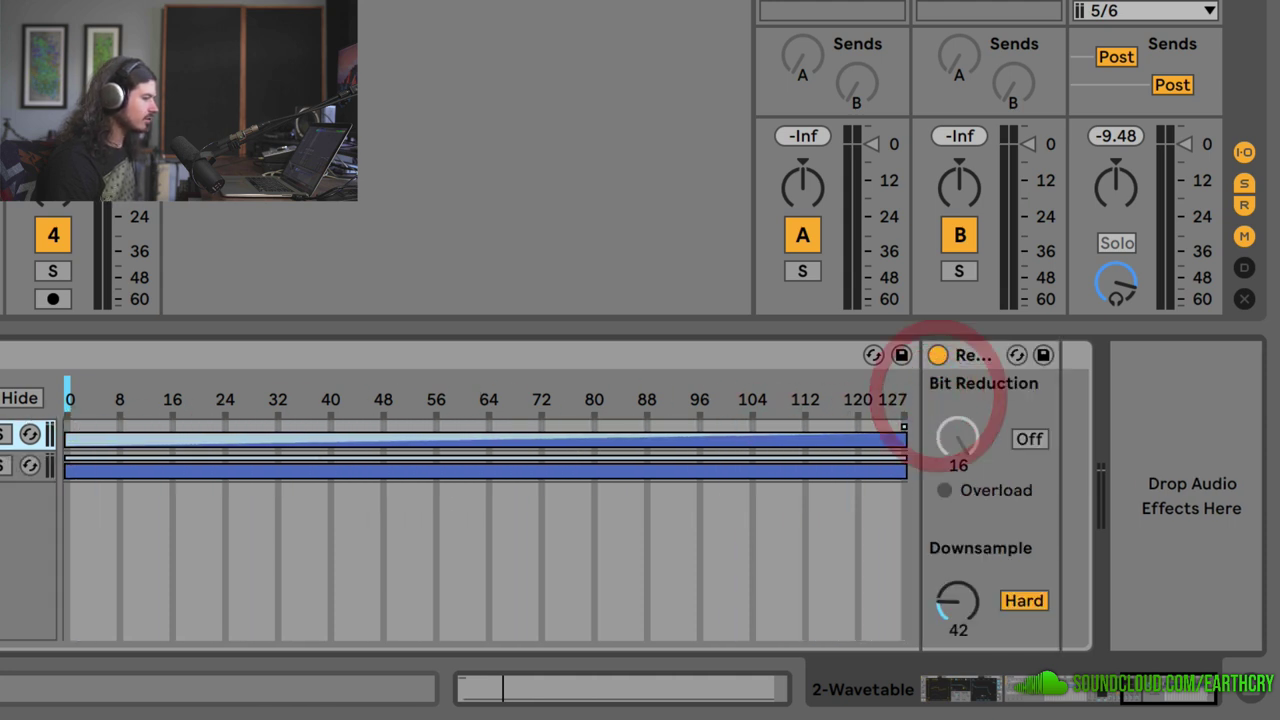
mouse_move(906, 460)
mouse_down()
mouse_move(315, 428)
mouse_move(68, 430)
mouse_up()
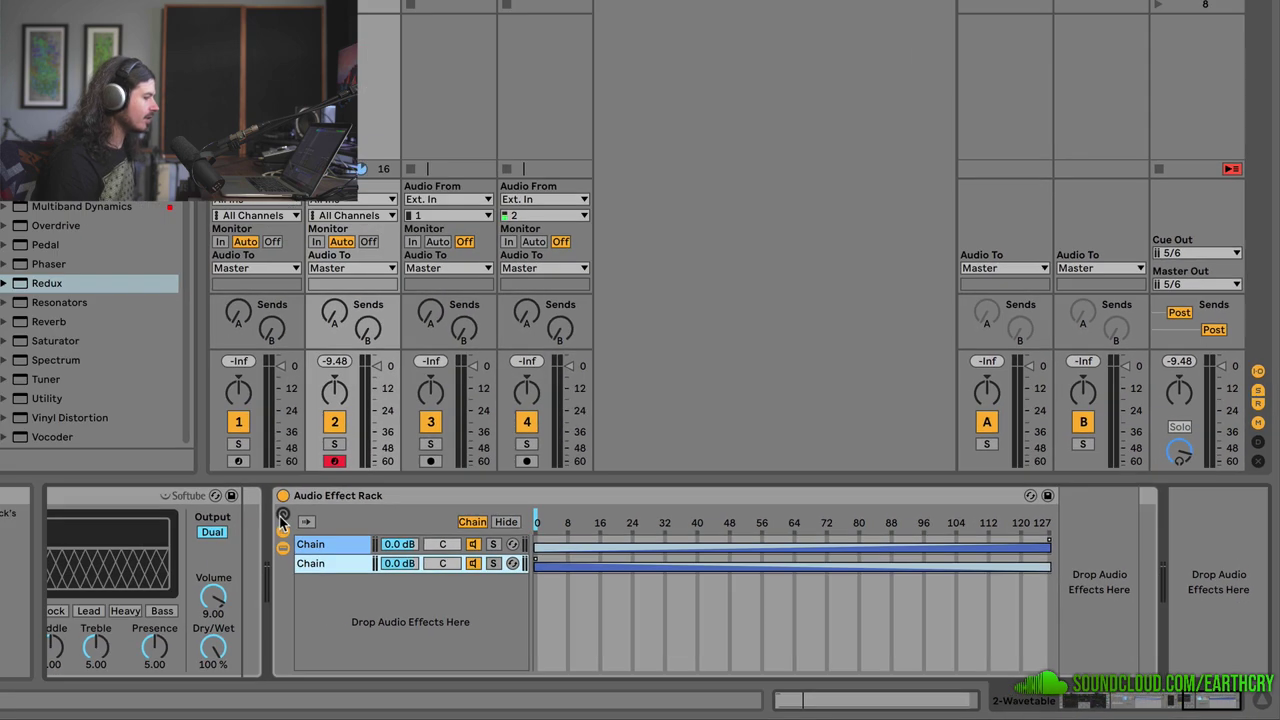
Show the Redux rack's macros, map its chain selector to Macro 1 and turn the macro to try the blend
click(283, 515)
key(ctrl+alt+b)
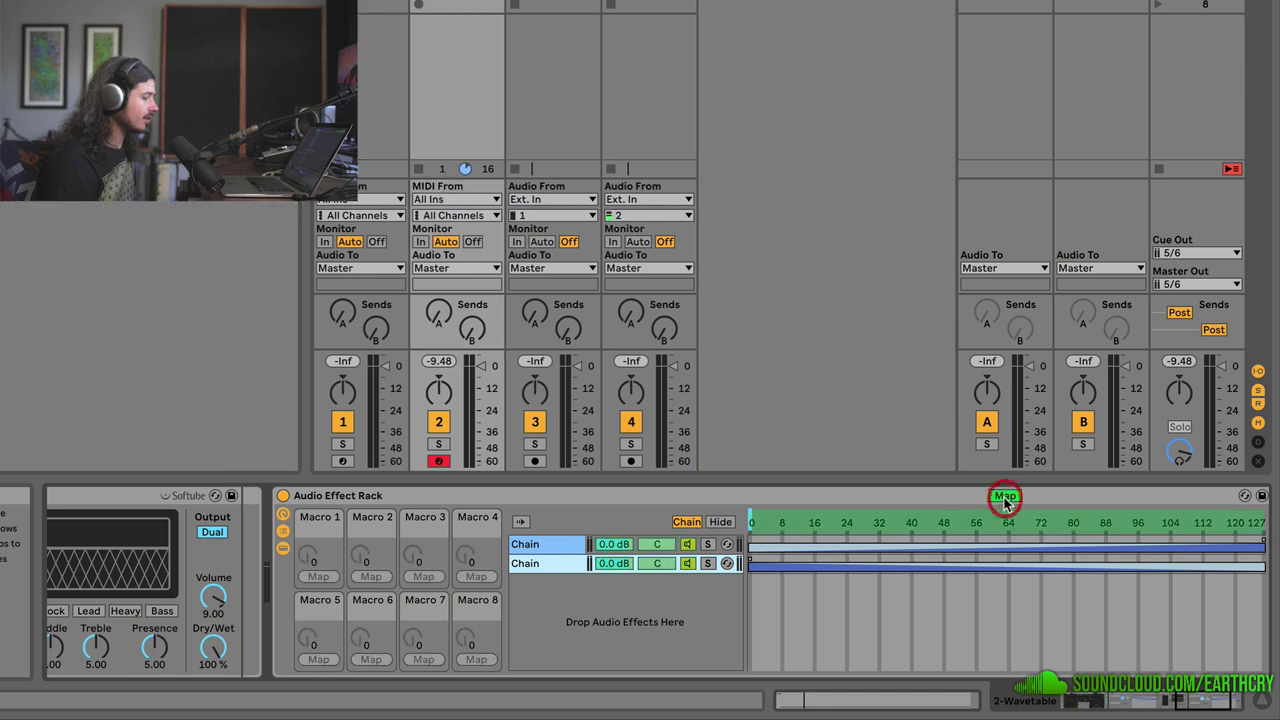
click(889, 527)
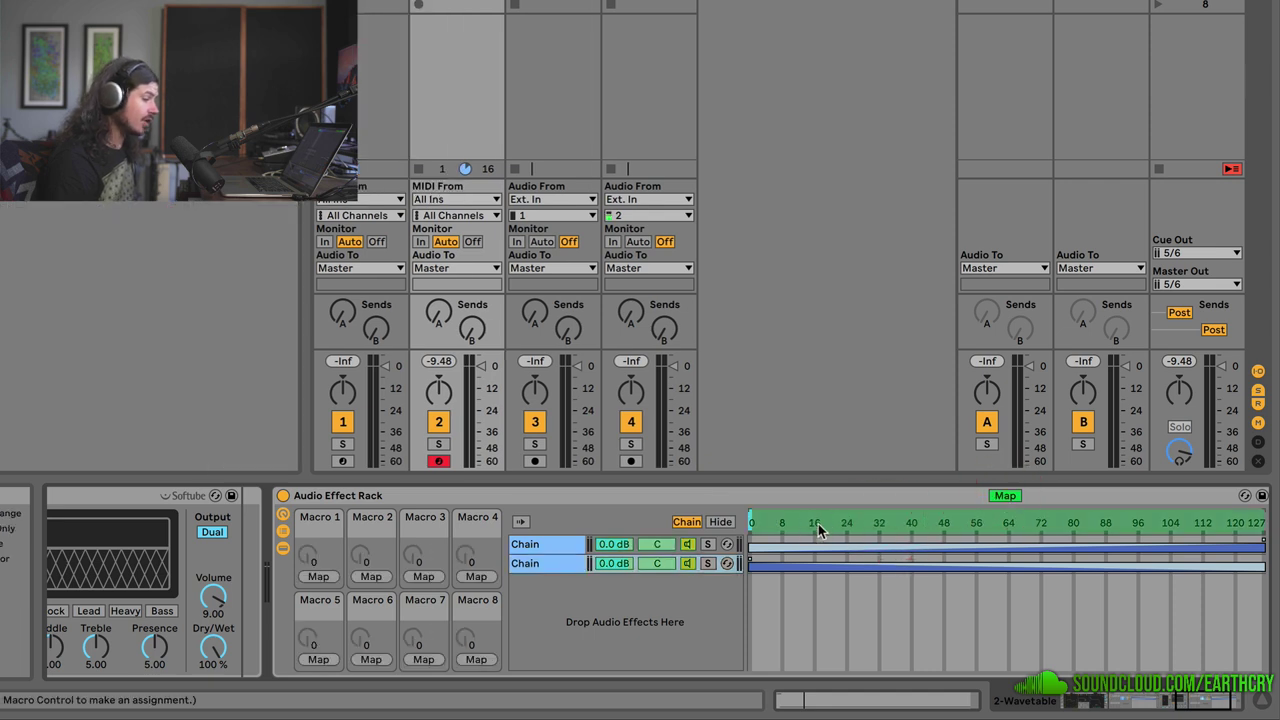
click(318, 577)
drag(308, 556, 308, 546)
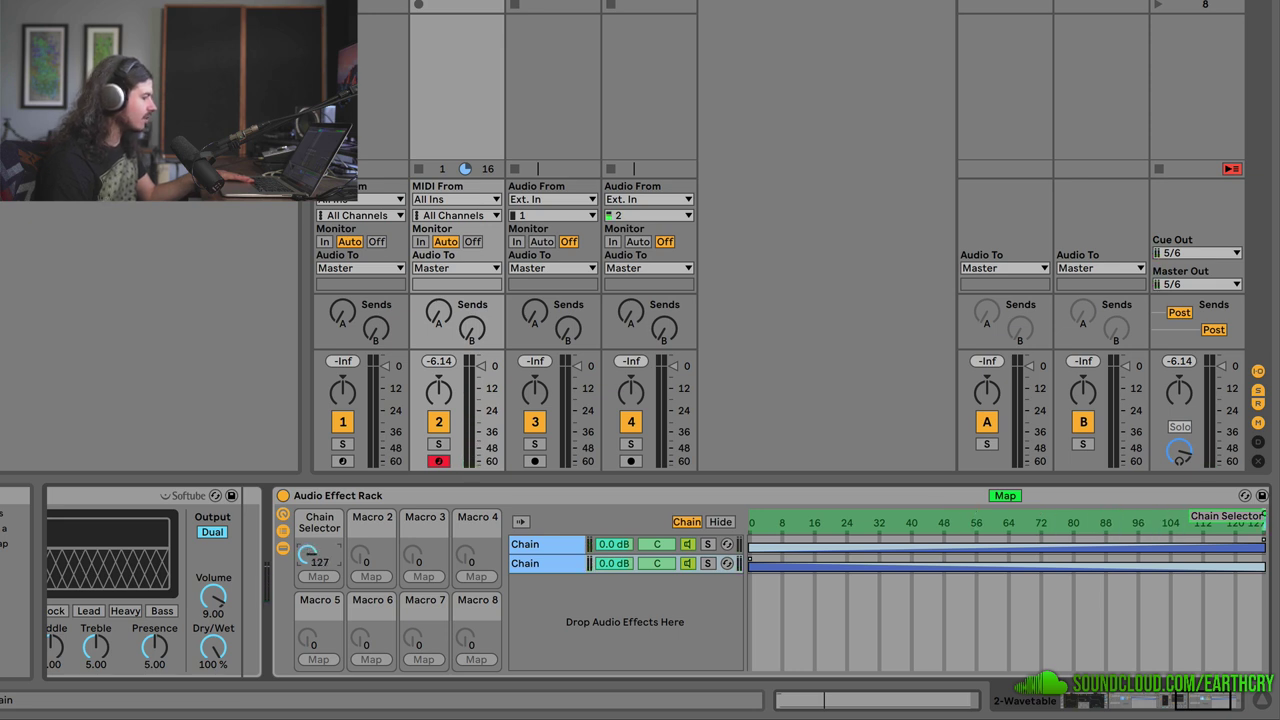
click(1005, 495)
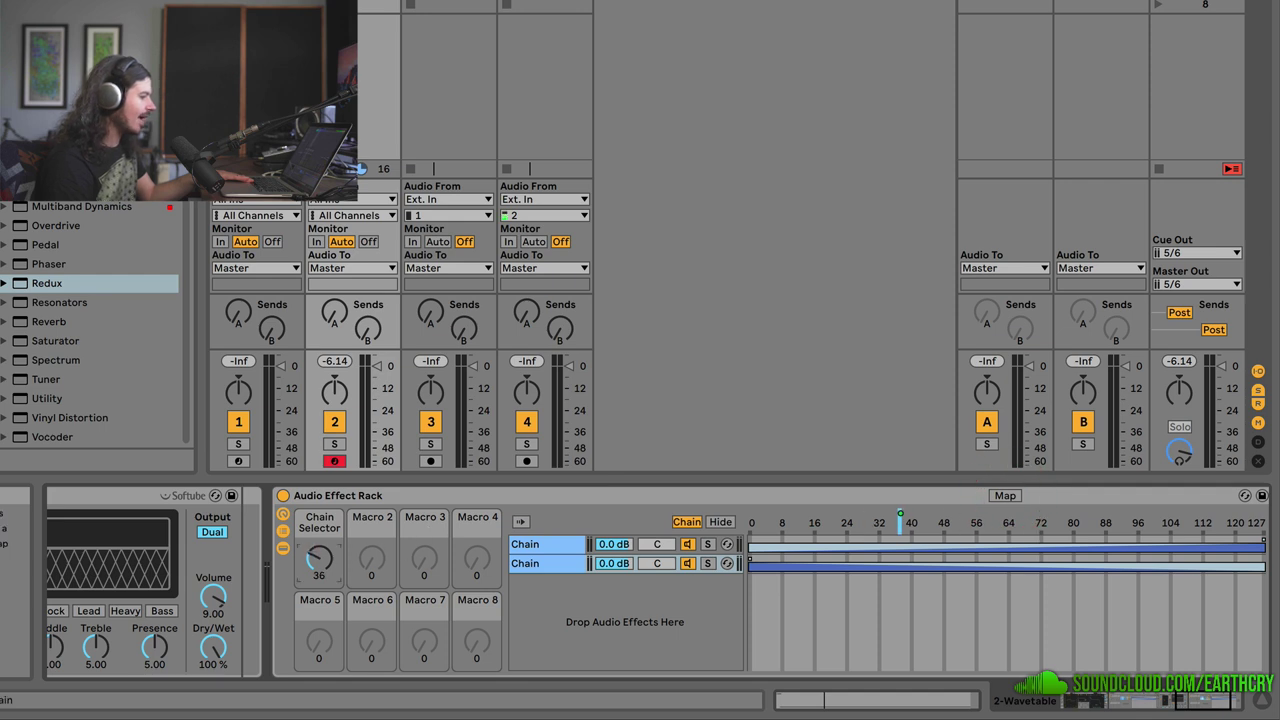
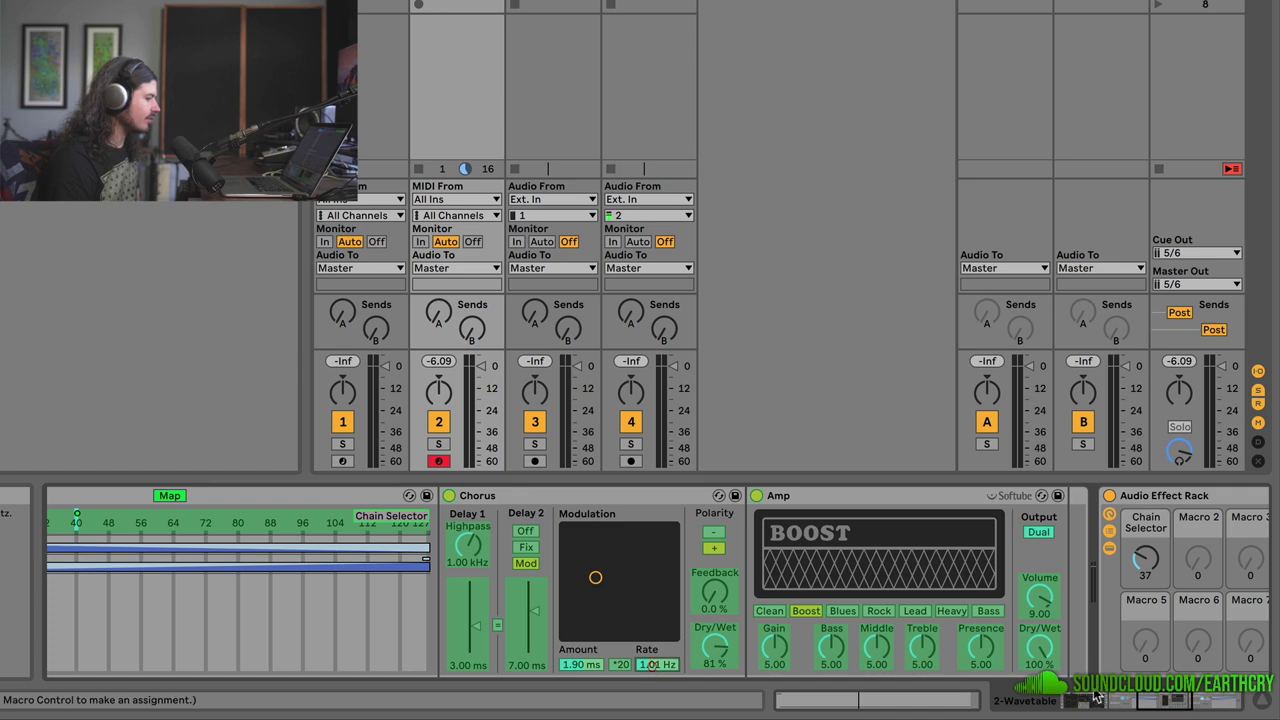
Map the Chorus rate to Macro 1 of the first rack and limit its range to 2.78–5.83 Hz
click(1145, 705)
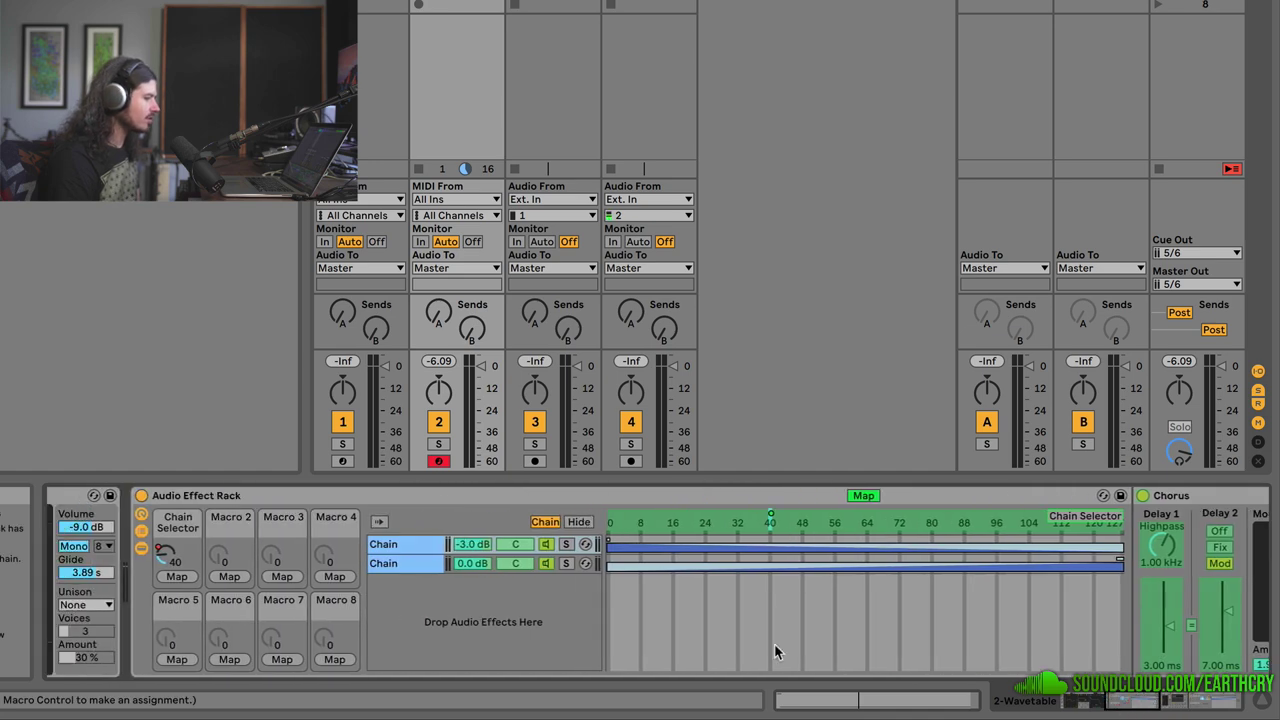
click(178, 574)
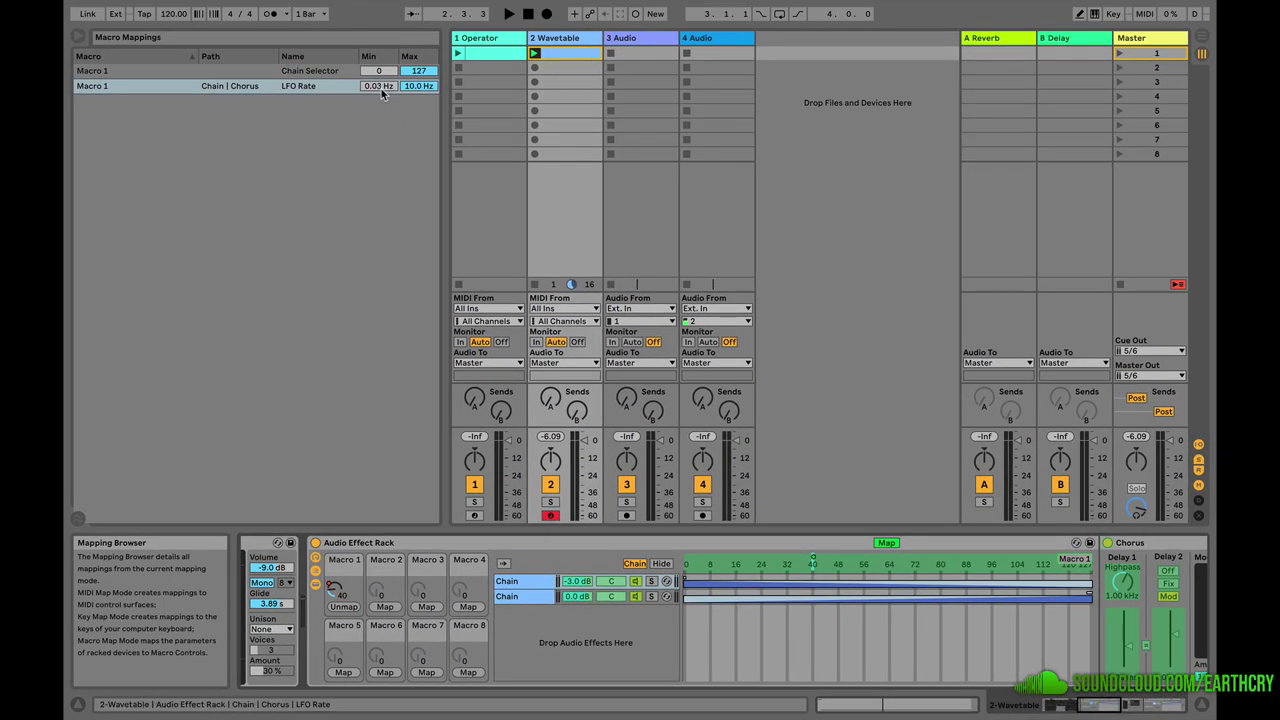
drag(385, 90, 432, 110)
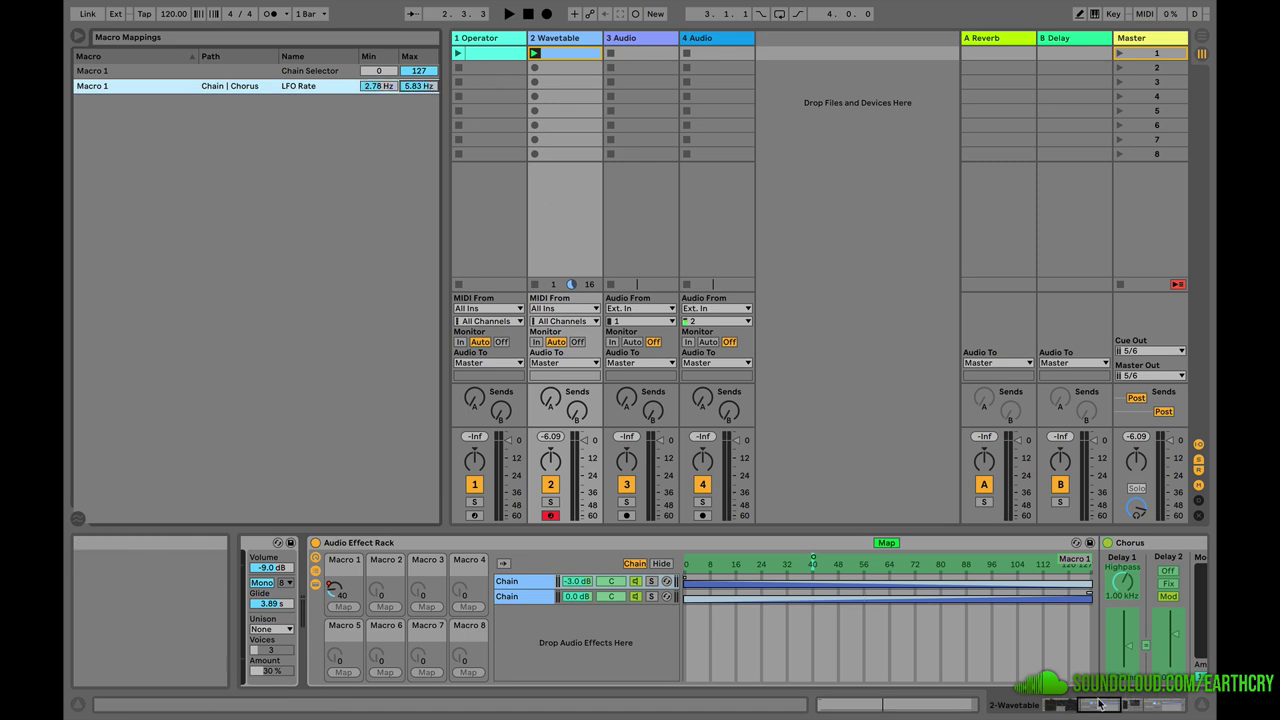
click(1036, 706)
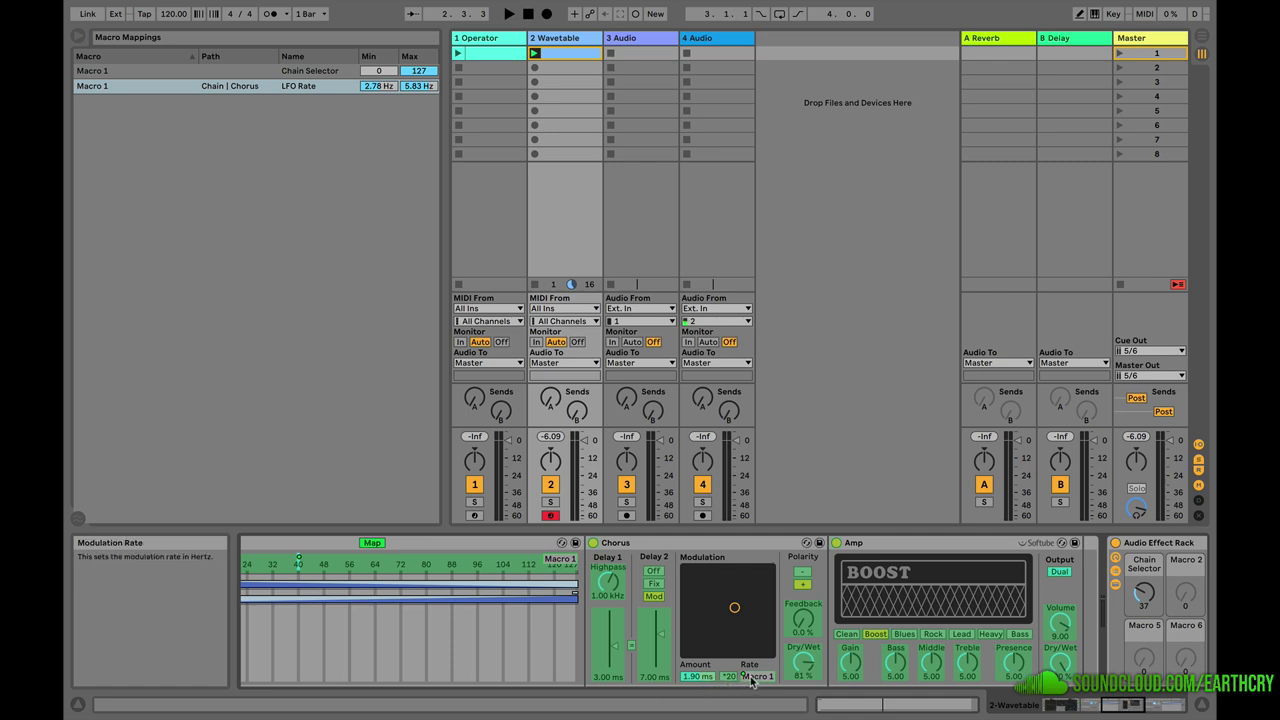
Play the clip to hear the Chorus rate follow Macro 1 of the first rack
key(space)
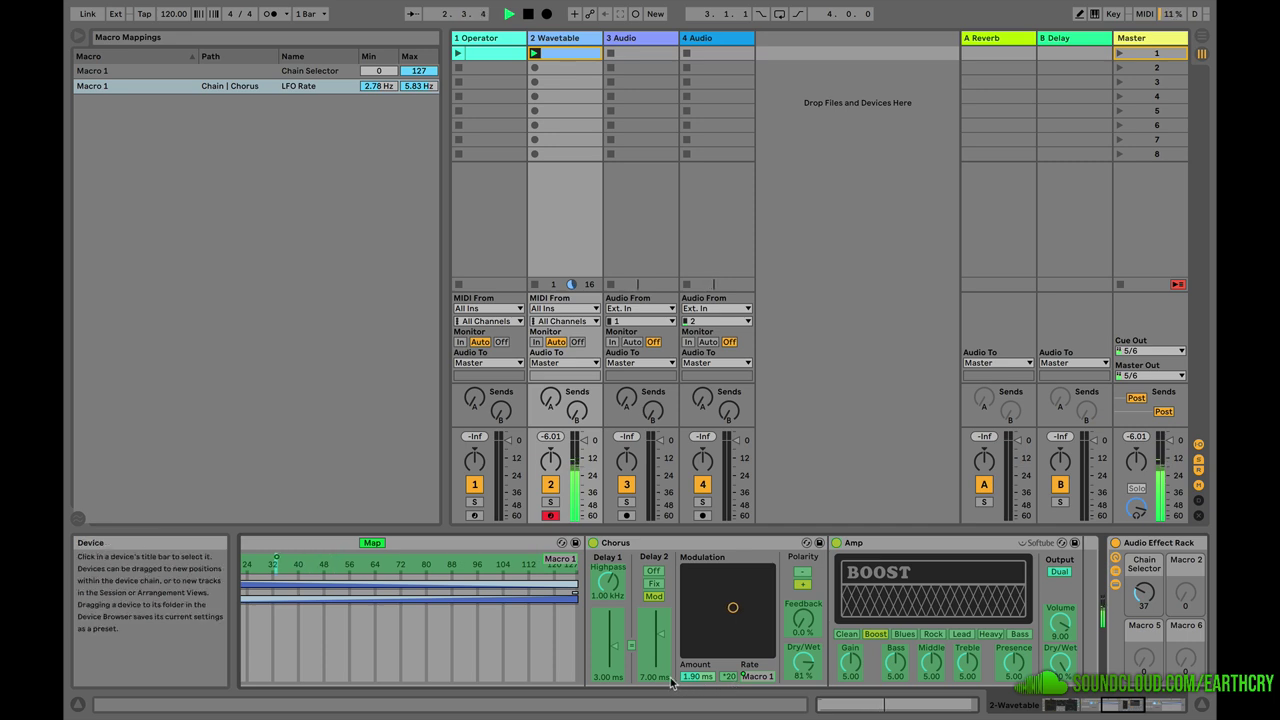
drag(1125, 705, 1066, 705)
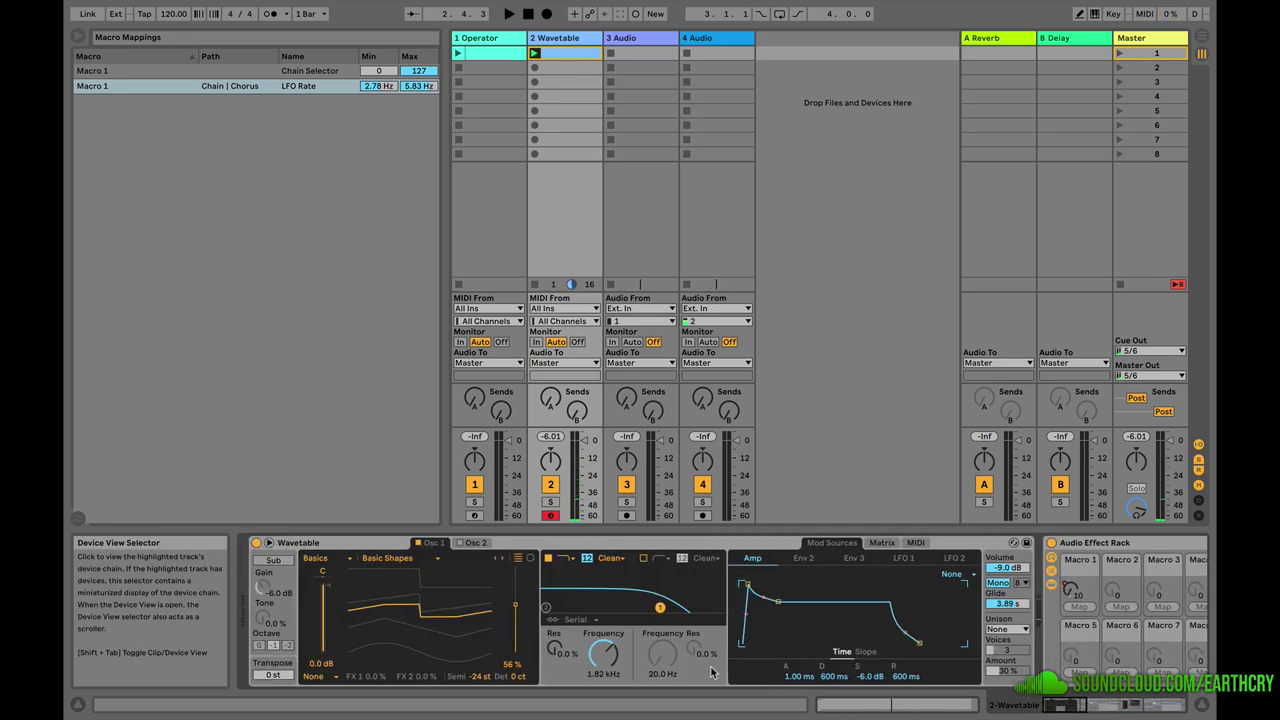
click(1097, 706)
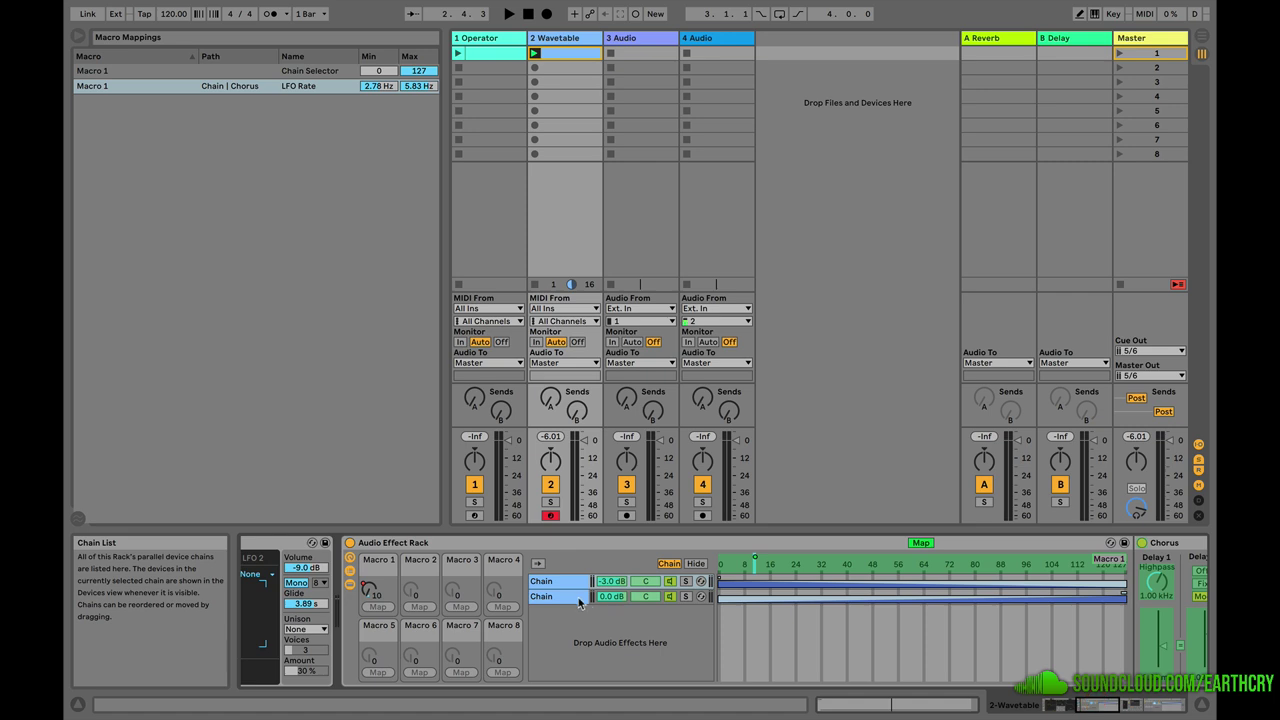
Map the Frequency Shifter's Fine frequency in the second chain to Macro 1 and limit its range to -37.5–3.30 Hz
click(1116, 706)
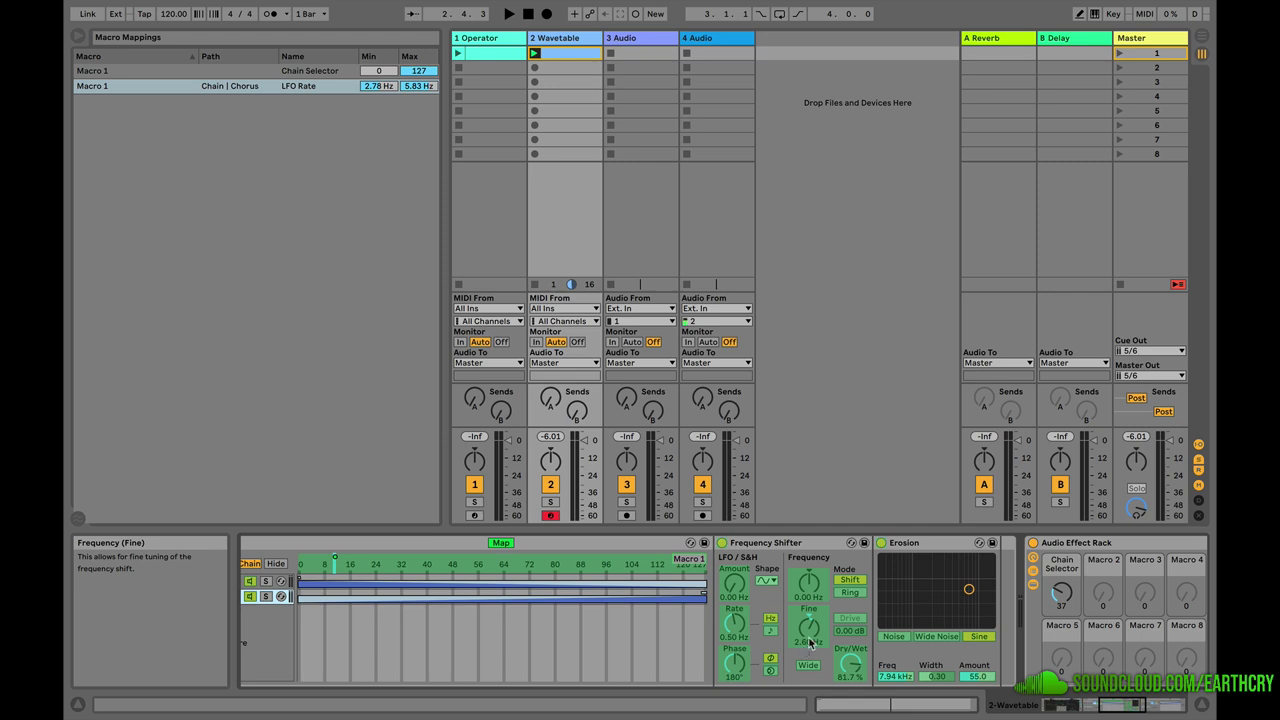
drag(1122, 705, 1117, 705)
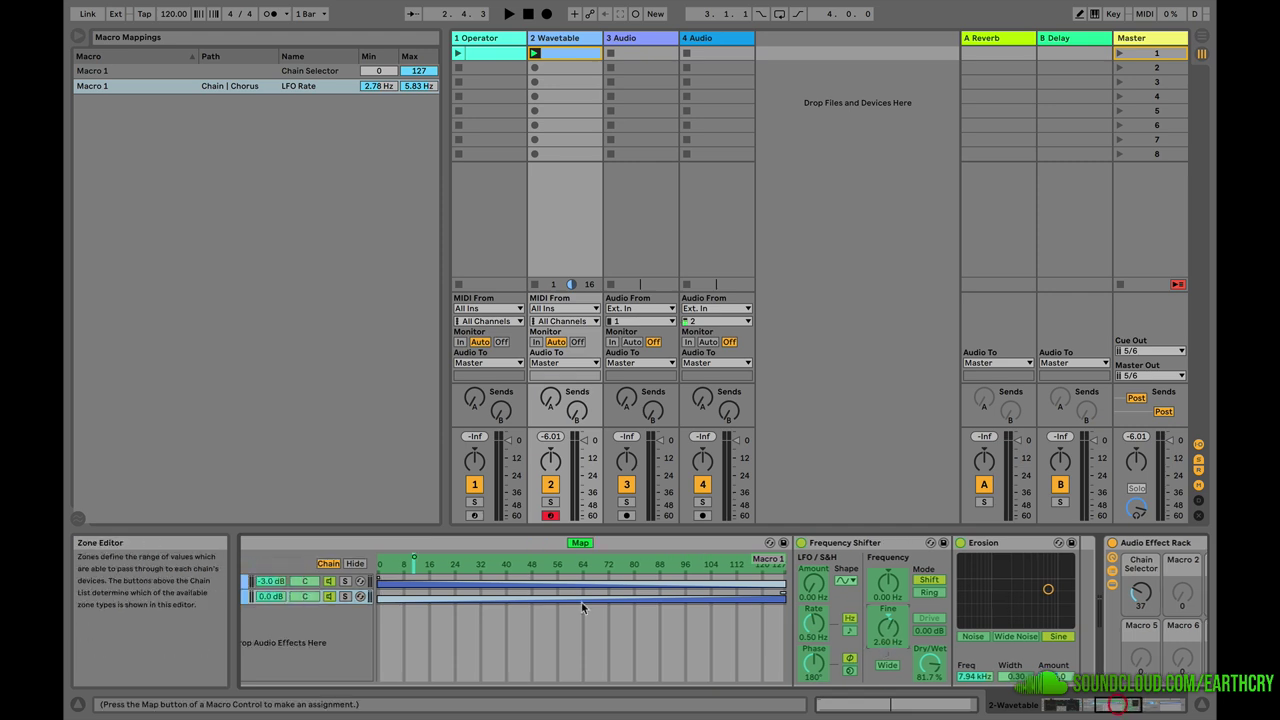
scroll(683, 588, left, 10)
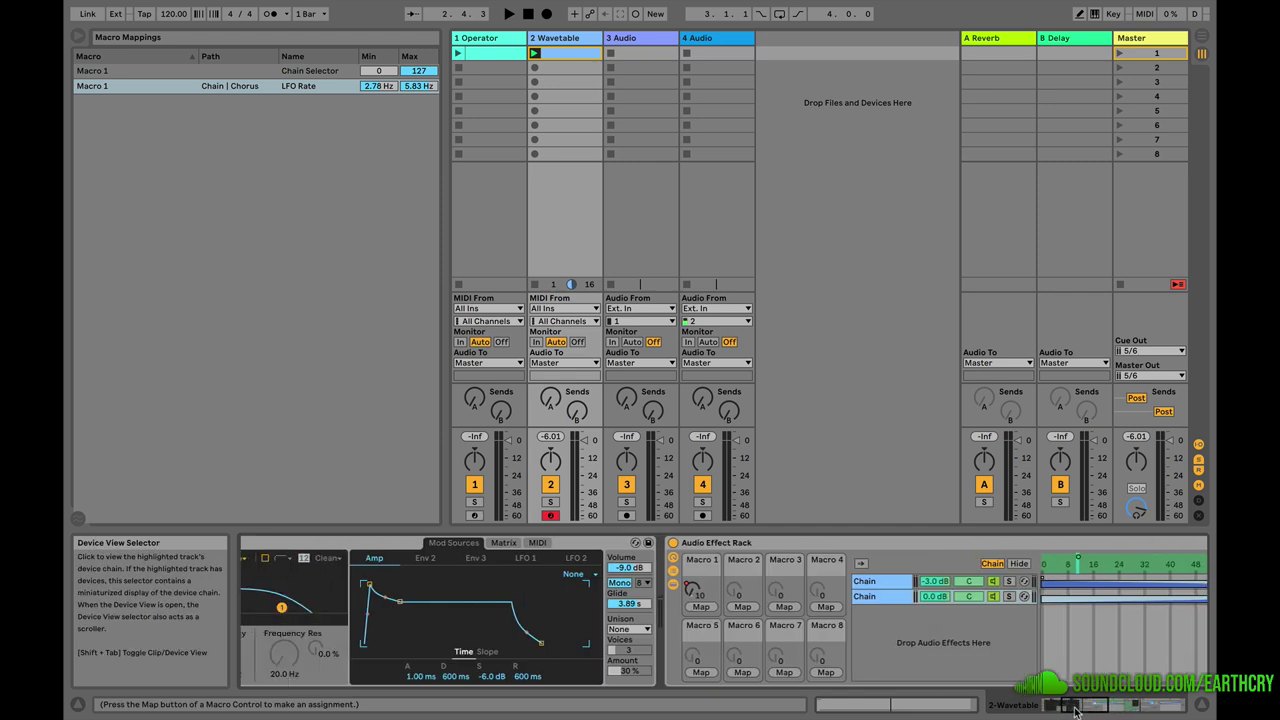
click(690, 608)
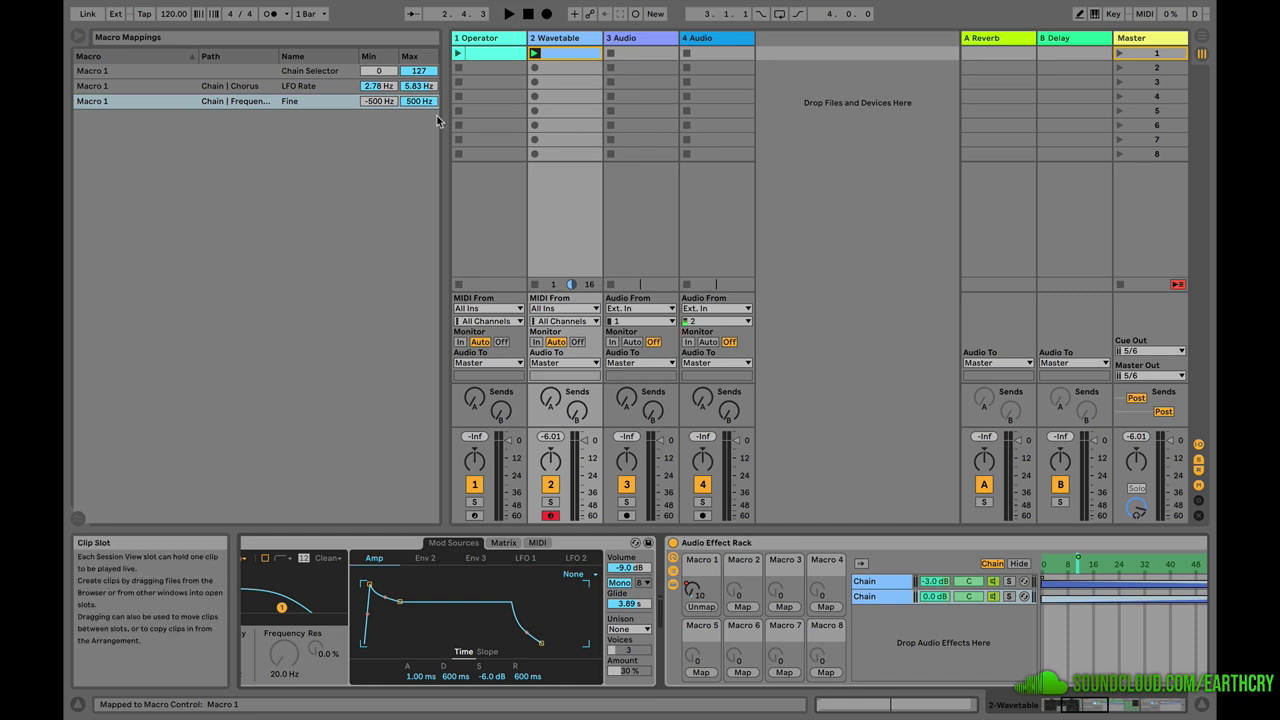
drag(419, 101, 419, 140)
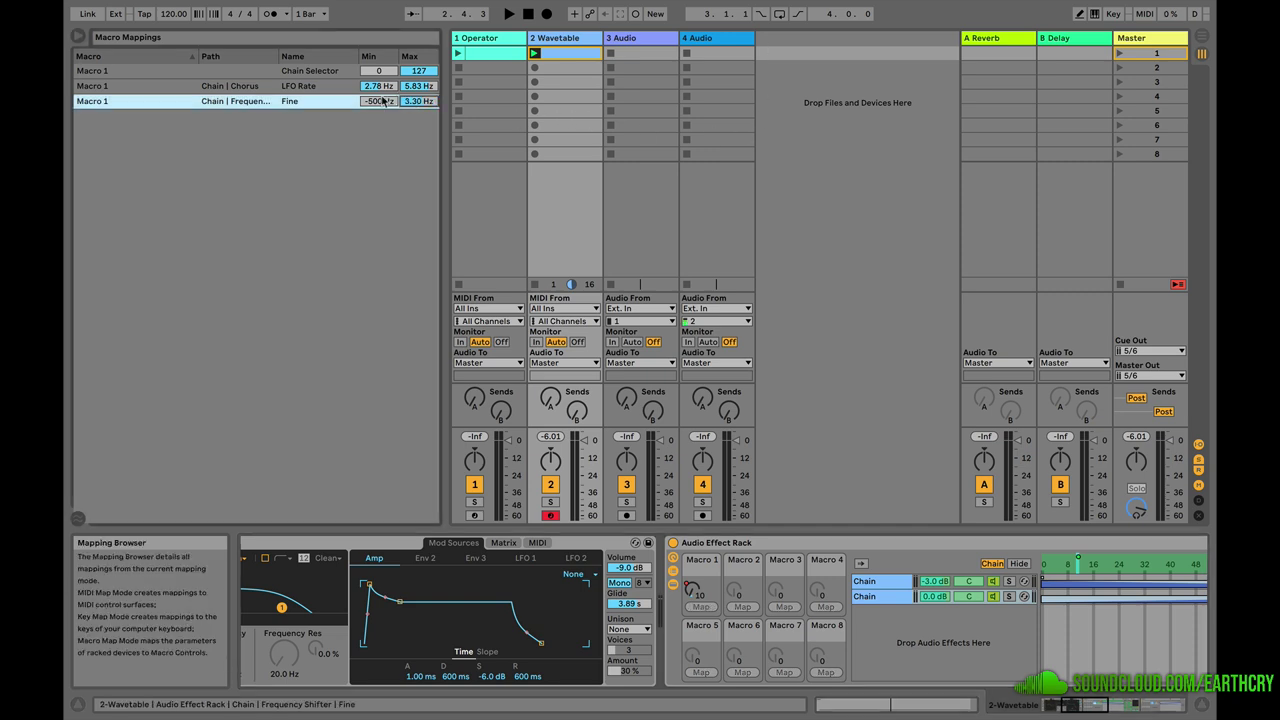
drag(383, 101, 383, 96)
Play the clip to check the Frequency Shifter's Fine value as Macro 1 moves
key(space)
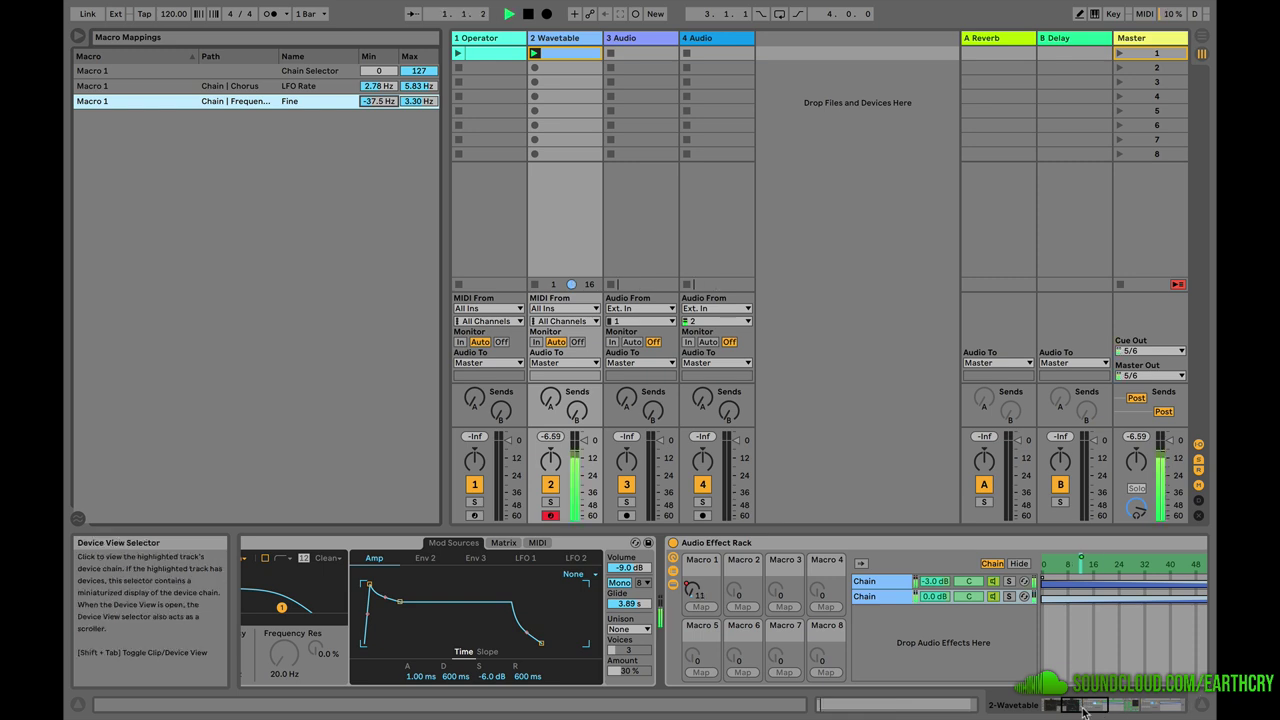
click(1105, 707)
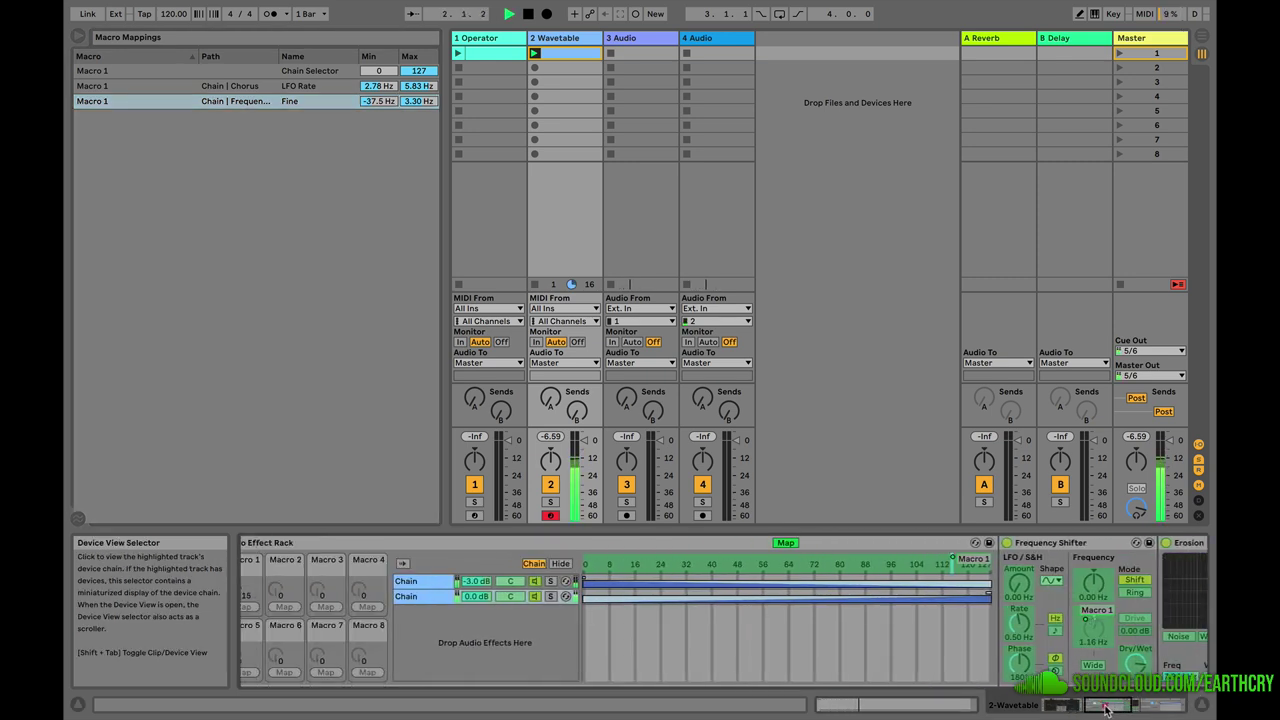
drag(1106, 706, 1108, 706)
key(space)
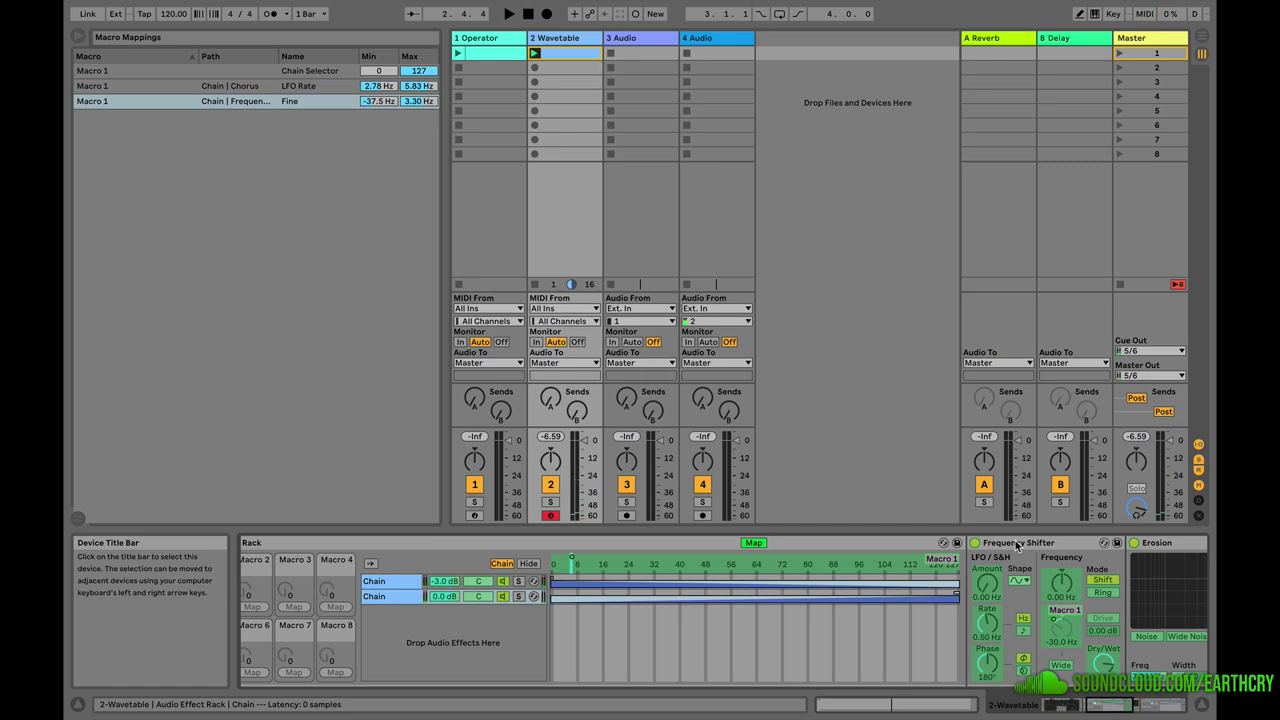
Map the Erosion frequency to Macro 1 of the first rack and limit its range to 1.48–8.35 kHz
mouse_move(1113, 705)
mouse_down()
mouse_move(1162, 706)
mouse_move(1136, 706)
mouse_up()
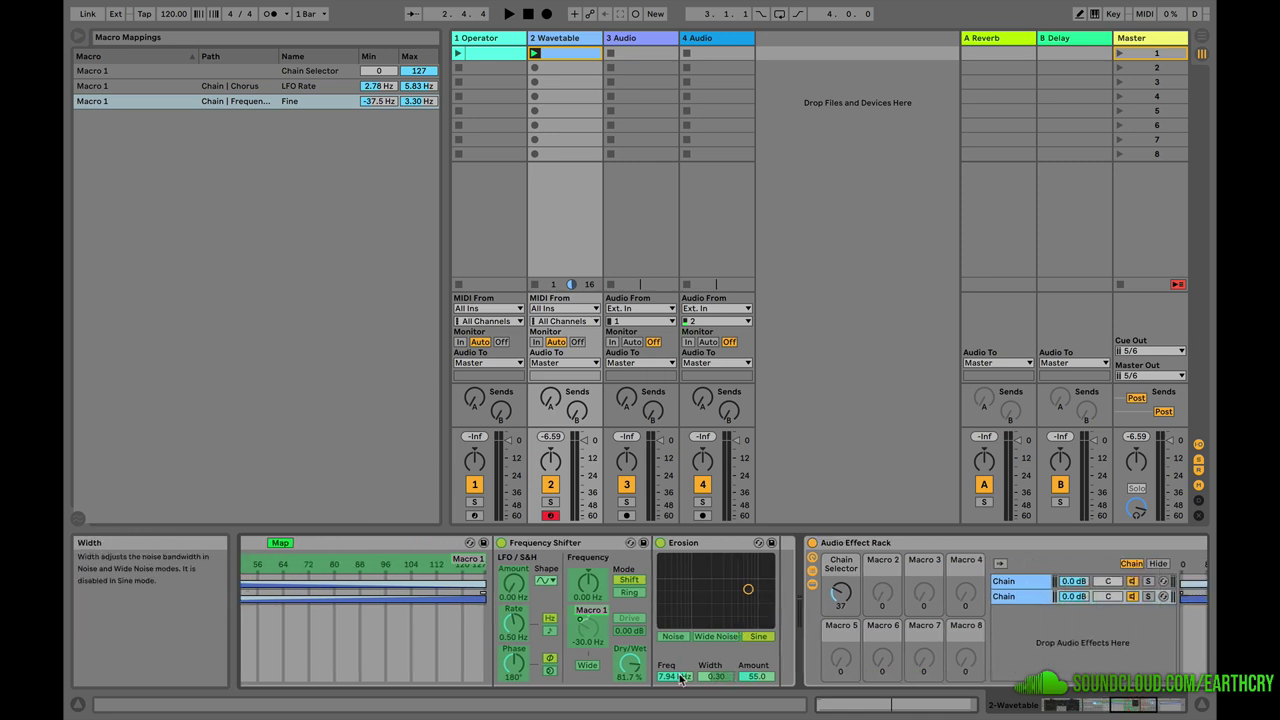
mouse_move(1121, 704)
mouse_down()
mouse_move(1136, 706)
mouse_move(1117, 706)
mouse_up()
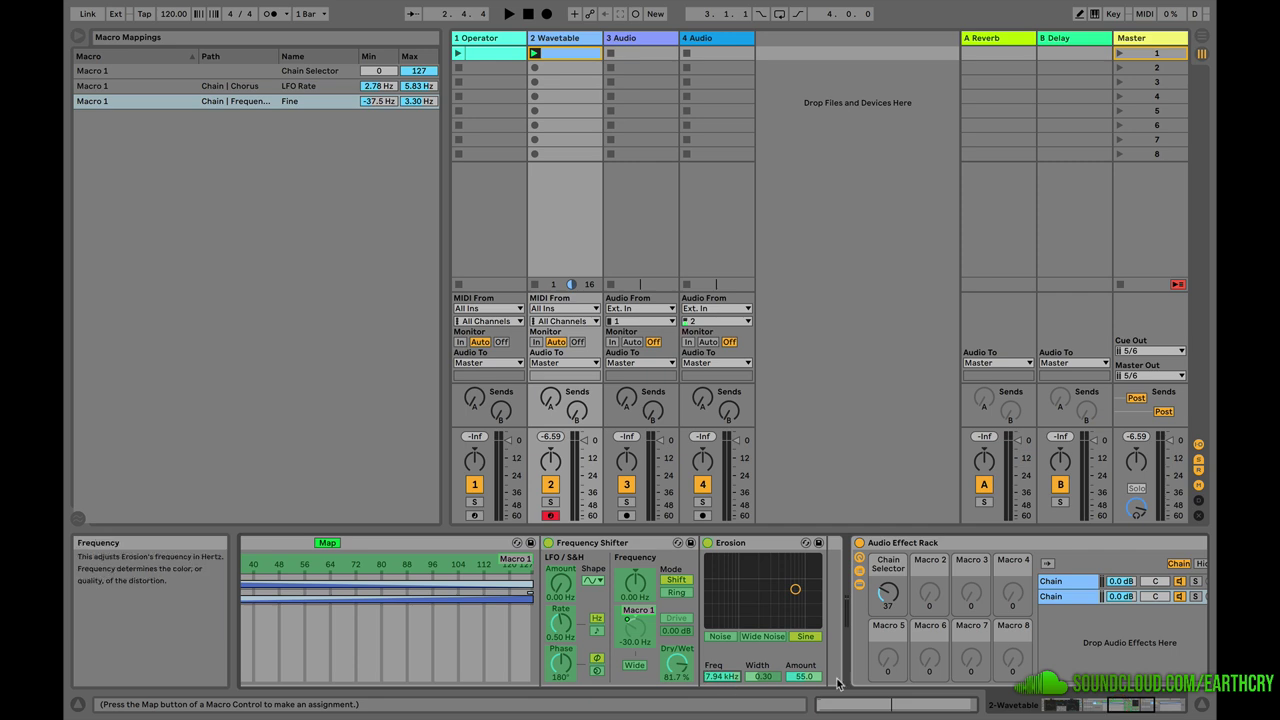
click(1122, 710)
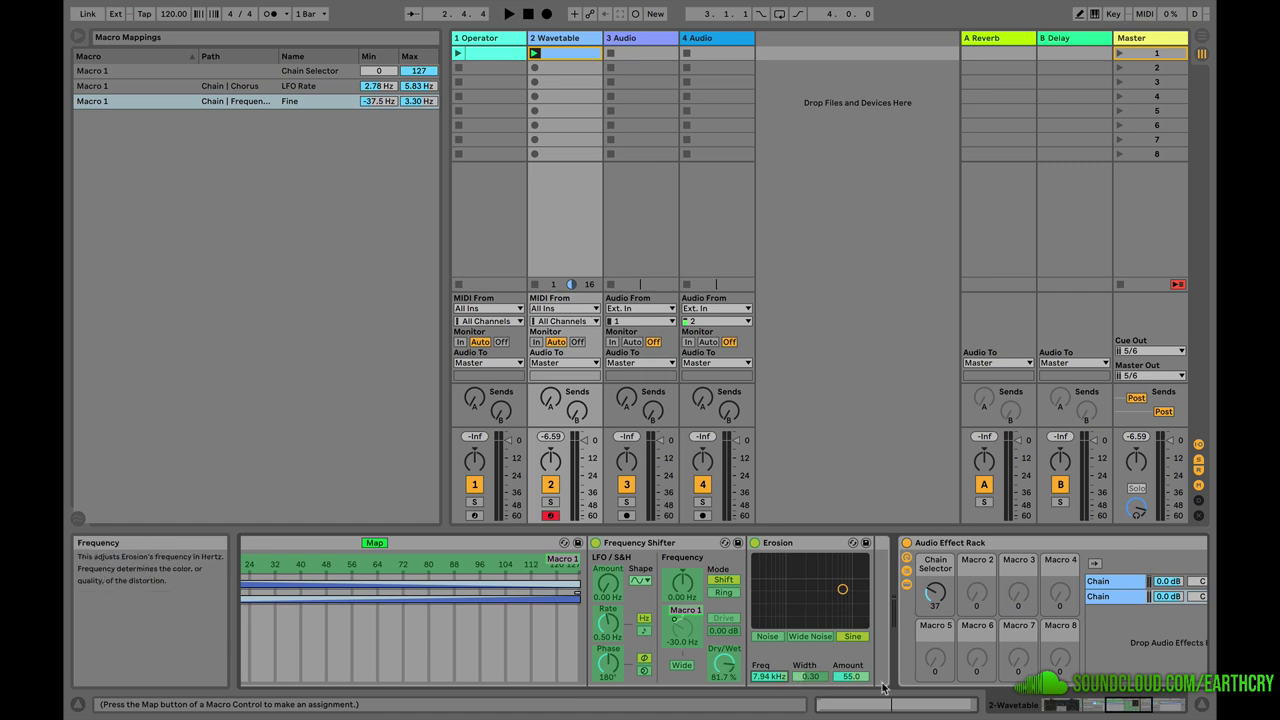
click(1012, 708)
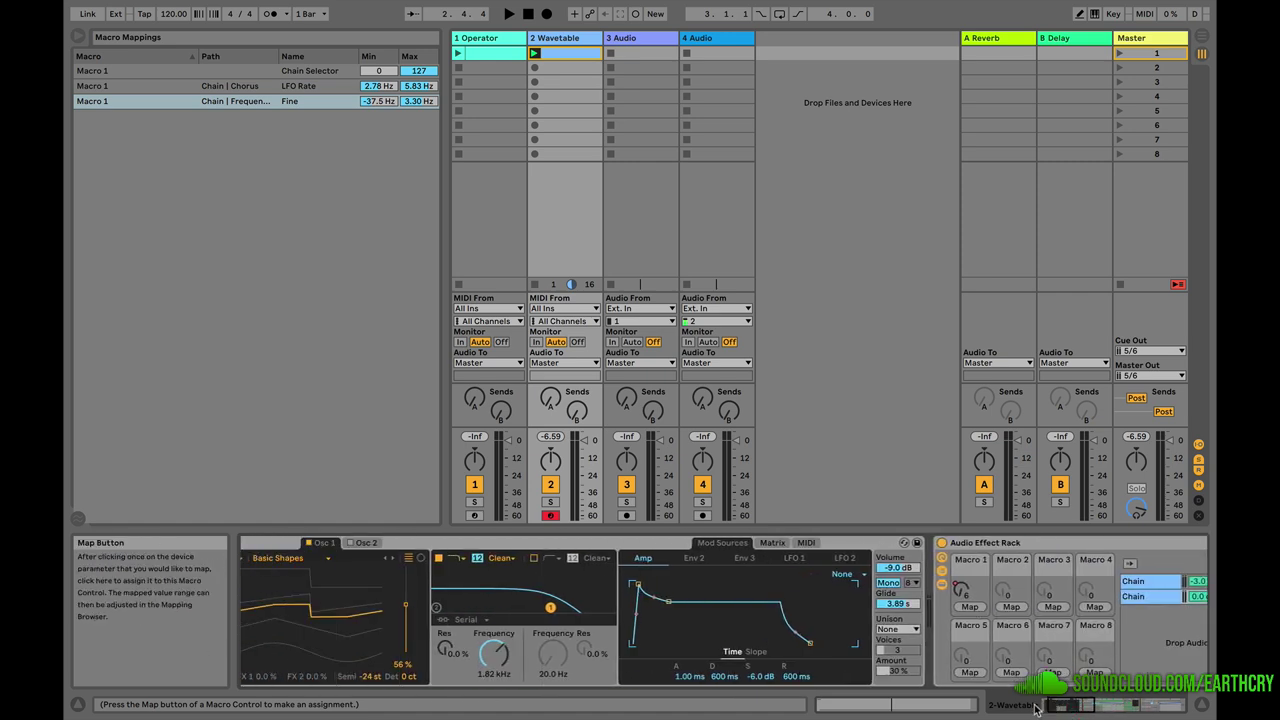
click(971, 607)
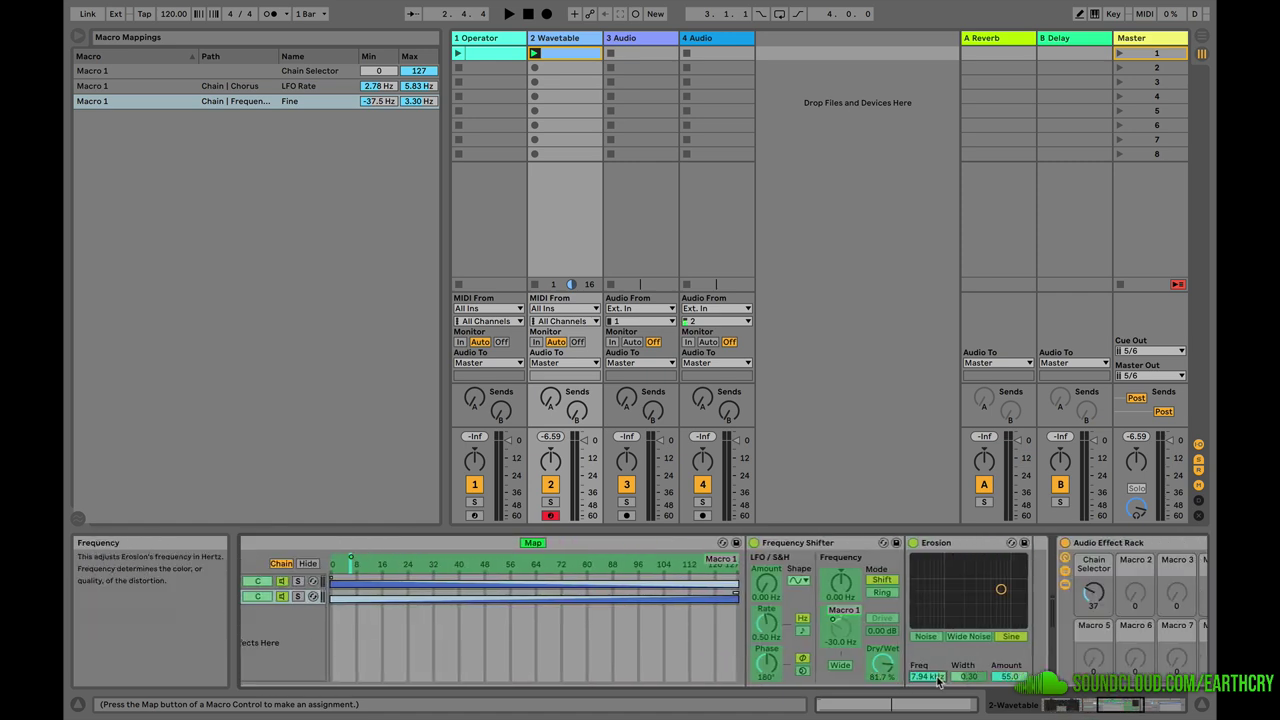
drag(1128, 704, 1104, 707)
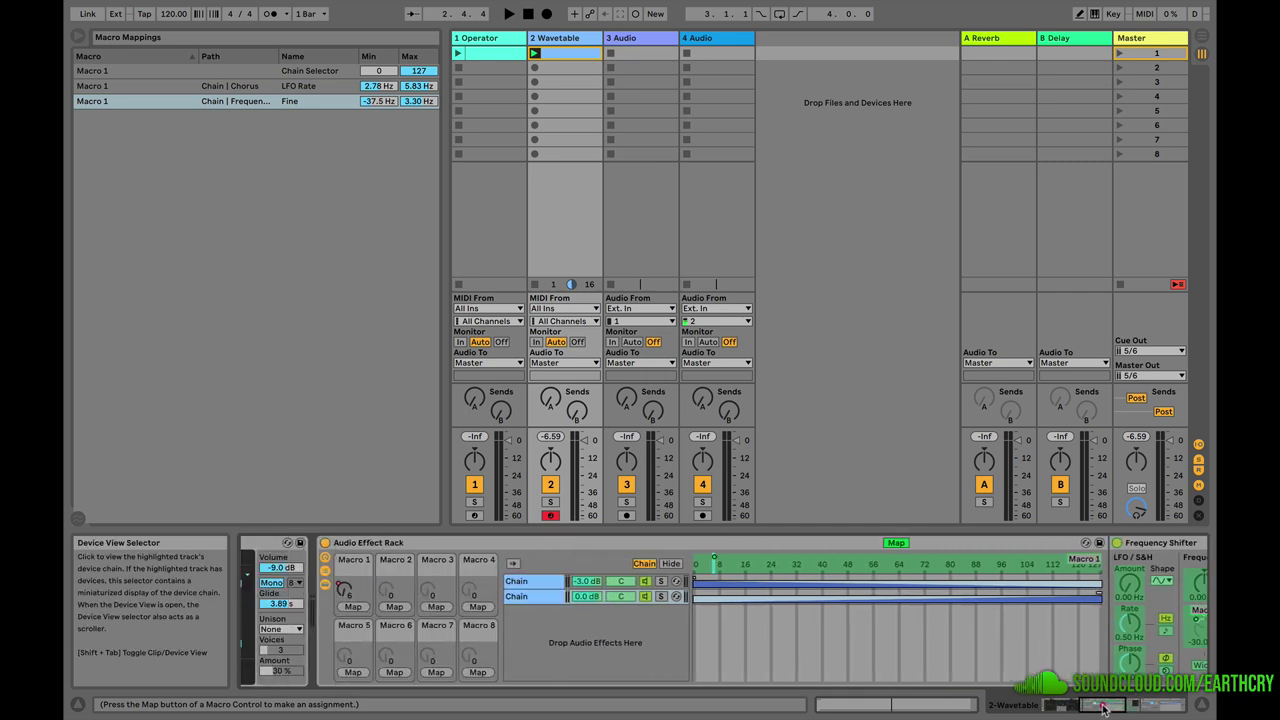
click(355, 607)
click(353, 607)
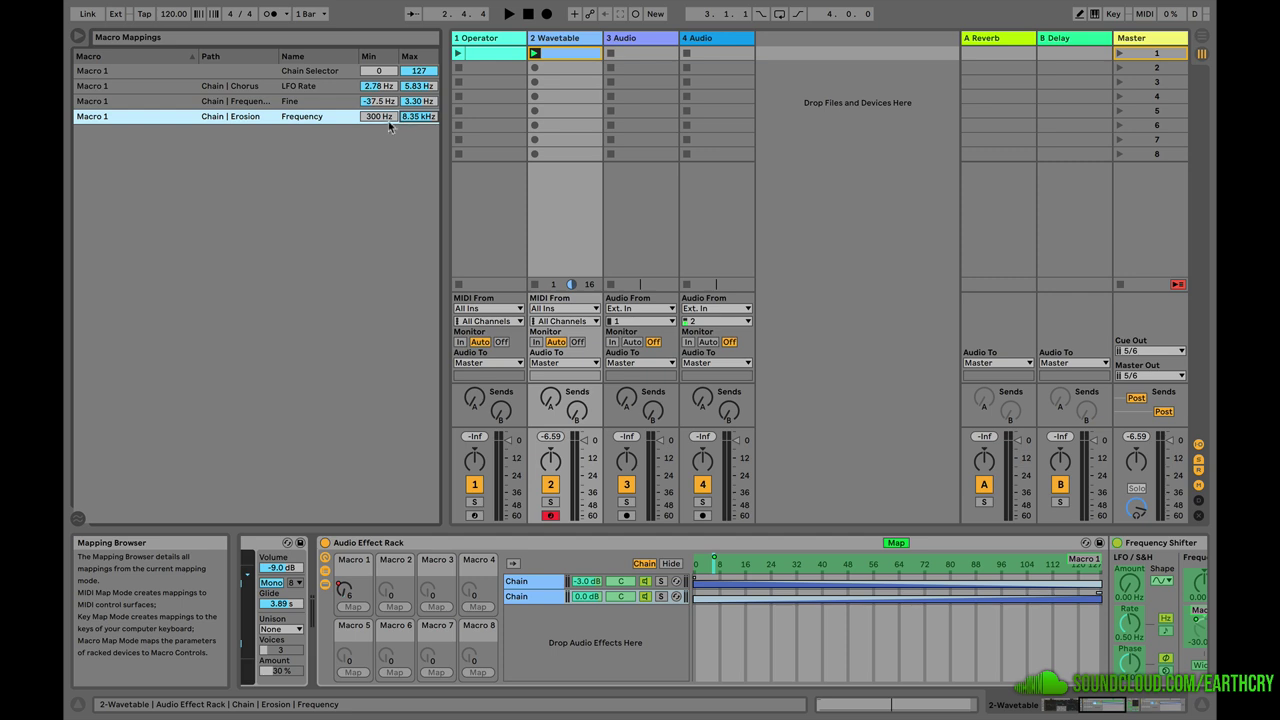
drag(389, 122, 389, 108)
Play the clip and check the Frequency Shifter and Erosion settings while the macro automation runs
key(space)
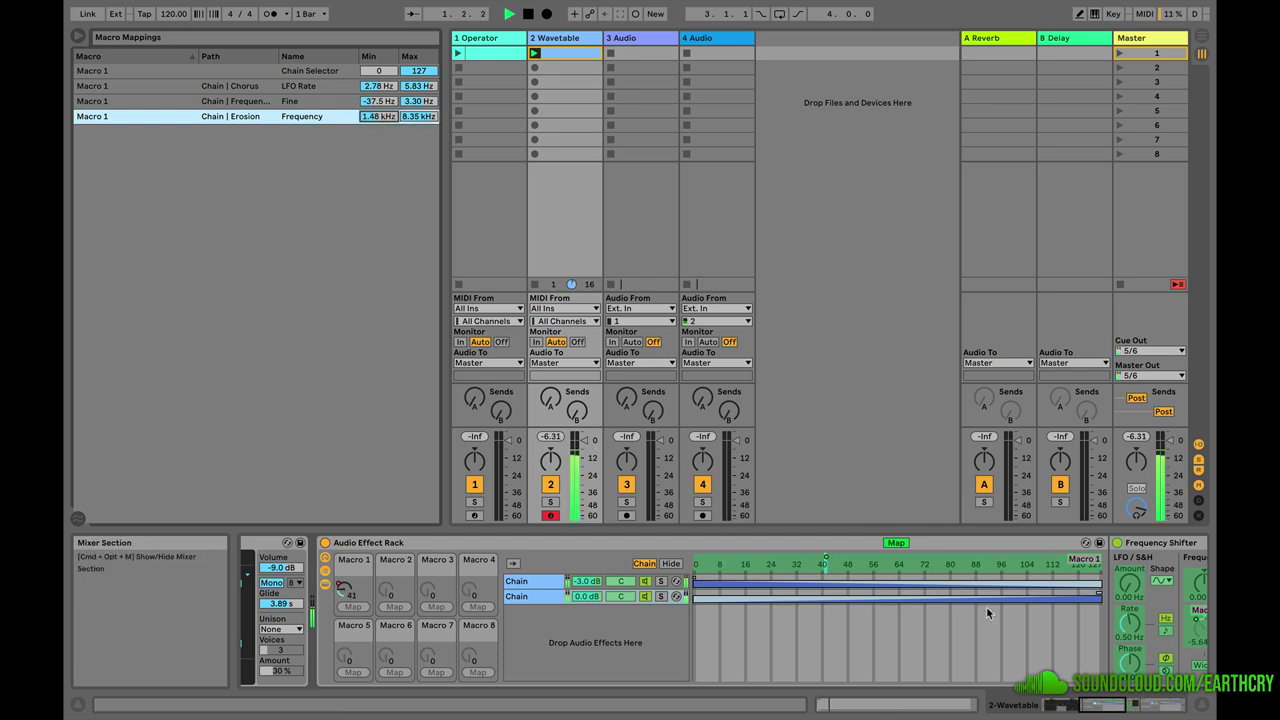
mouse_move(1104, 704)
mouse_down()
mouse_move(1125, 704)
mouse_move(1108, 703)
mouse_up()
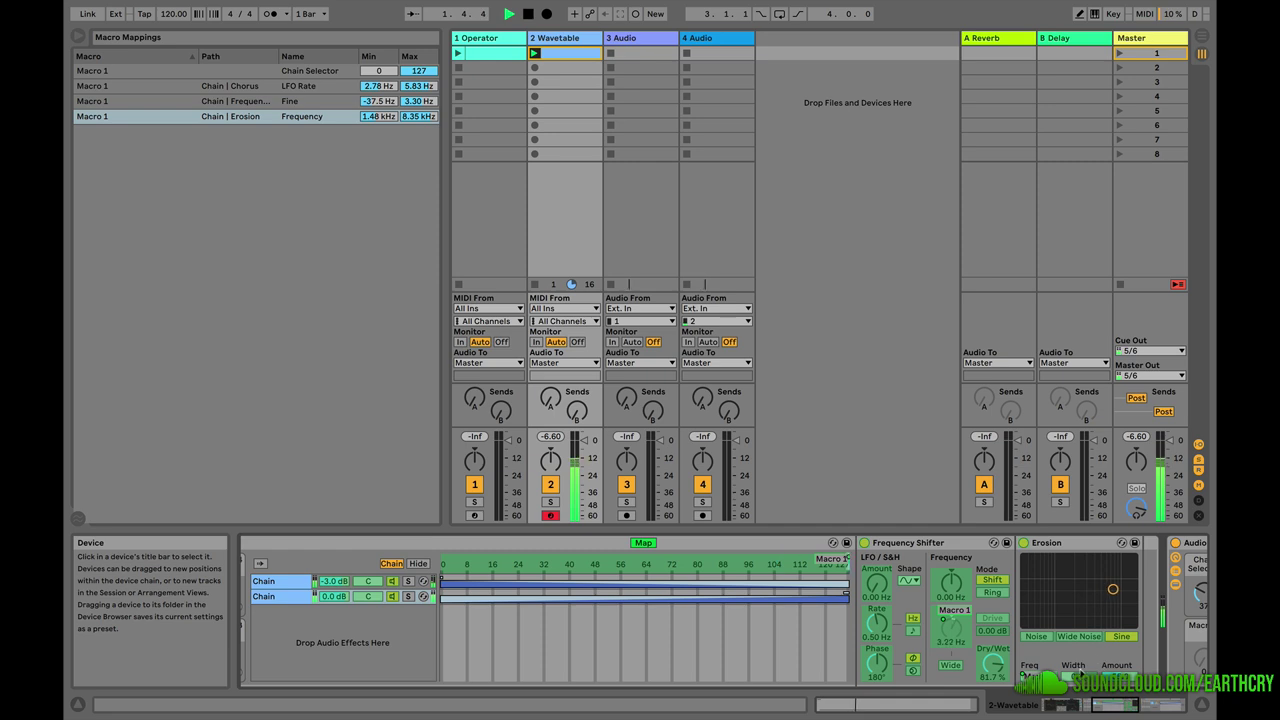
key(space)
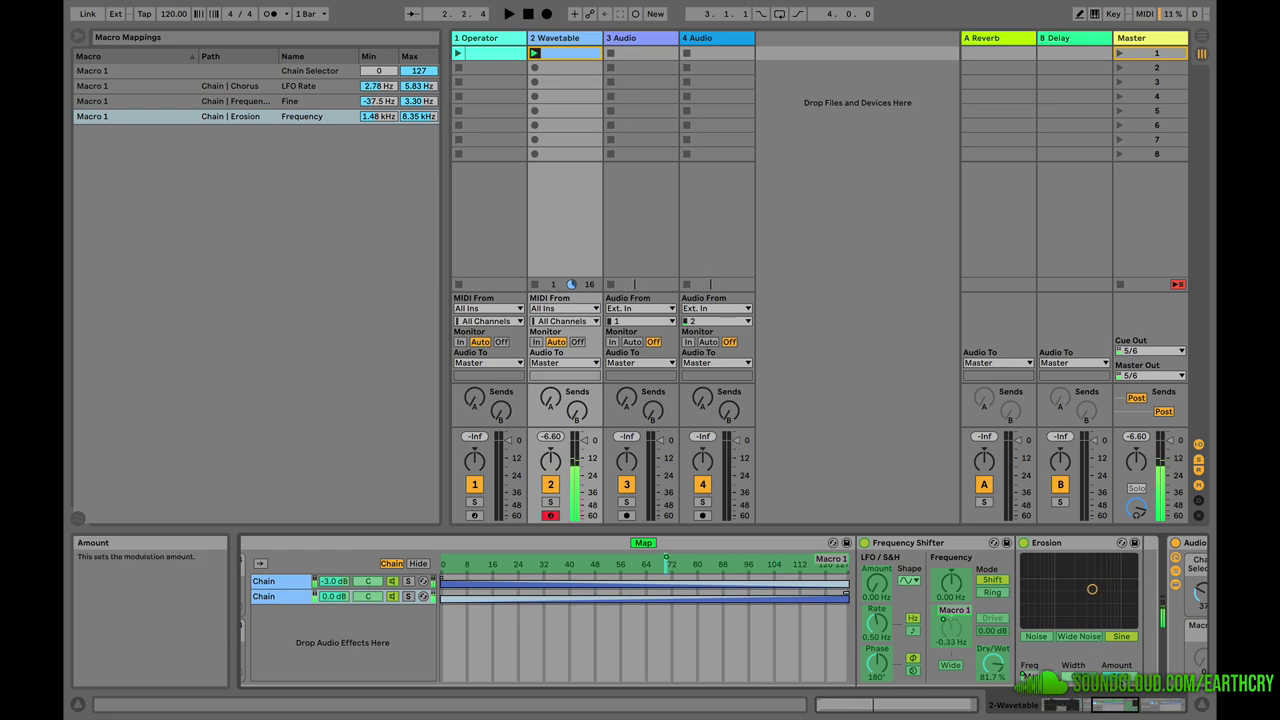
Leave macro mapping mode and play the clip to hear the combined morph
click(646, 547)
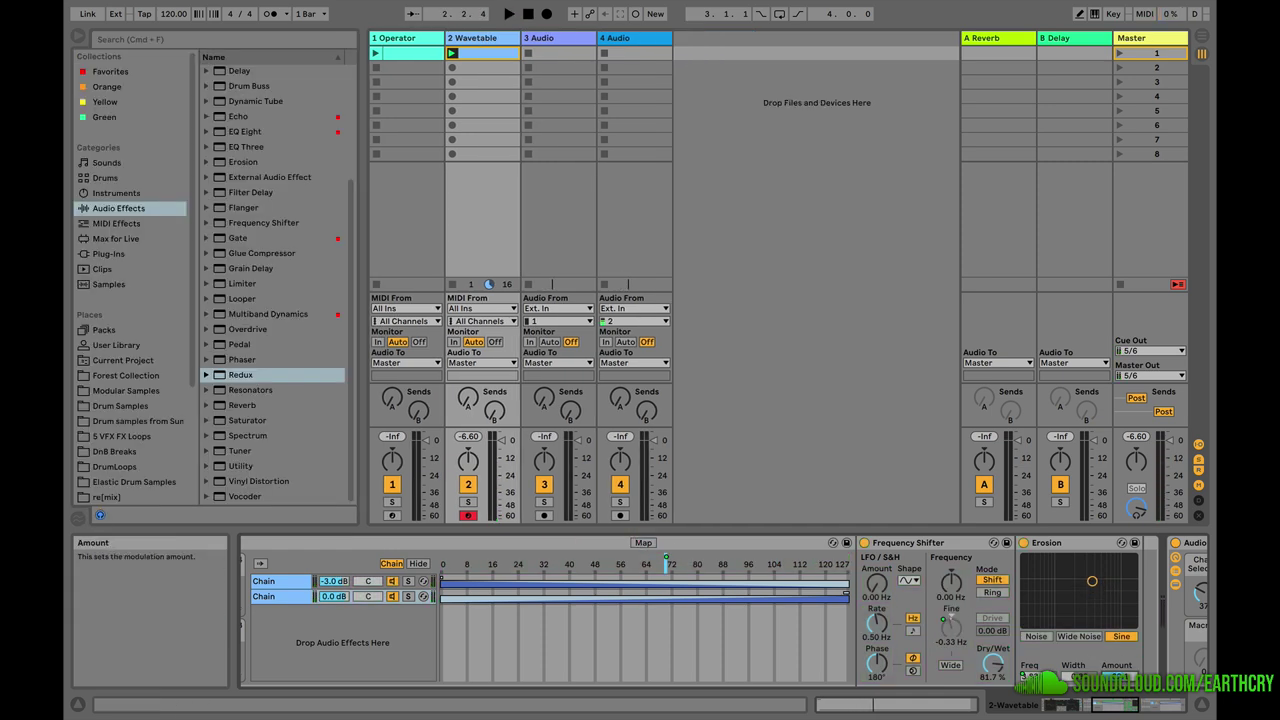
key(space)
drag(1126, 705, 1040, 710)
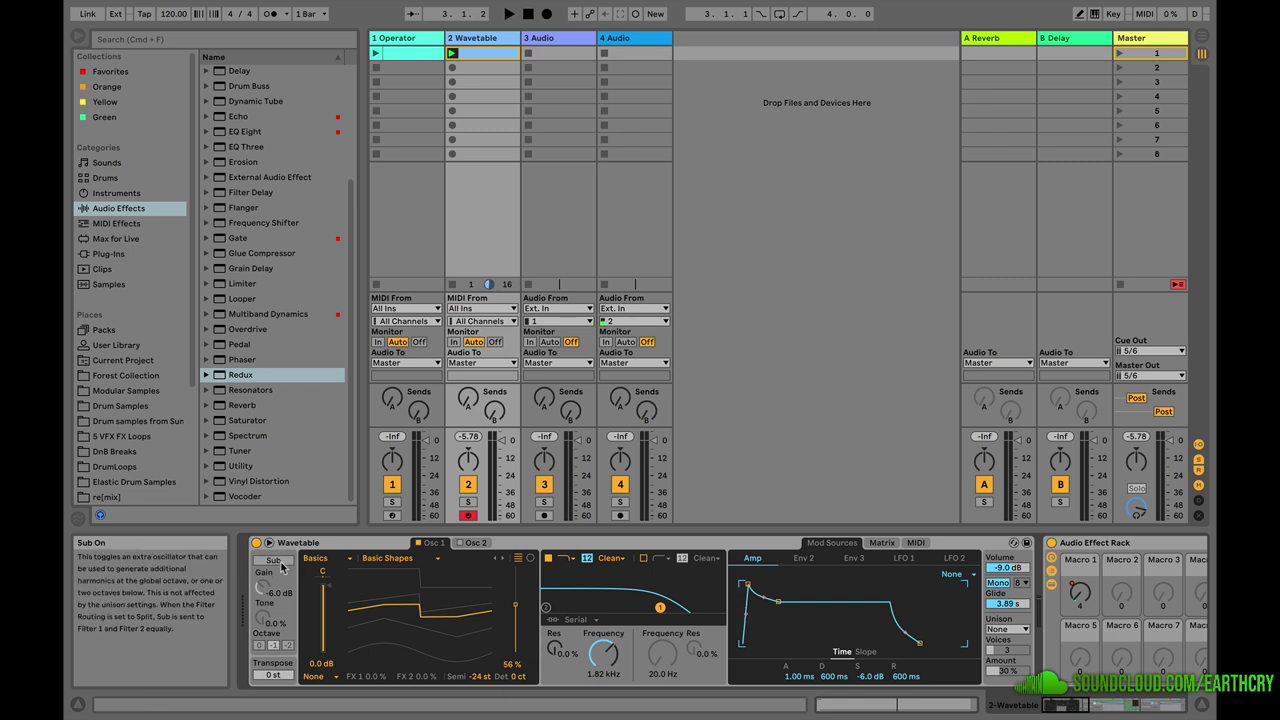
Set Wavetable's Osc 1 effect mode to Modern
click(314, 676)
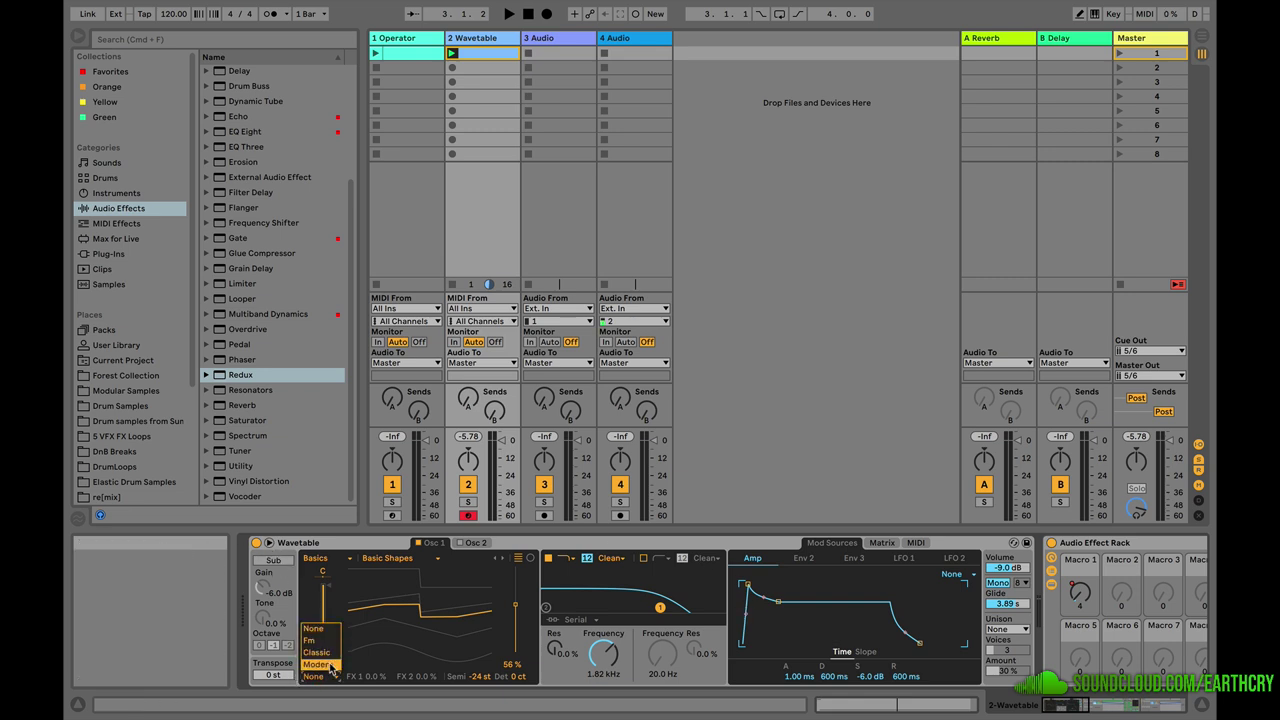
click(330, 666)
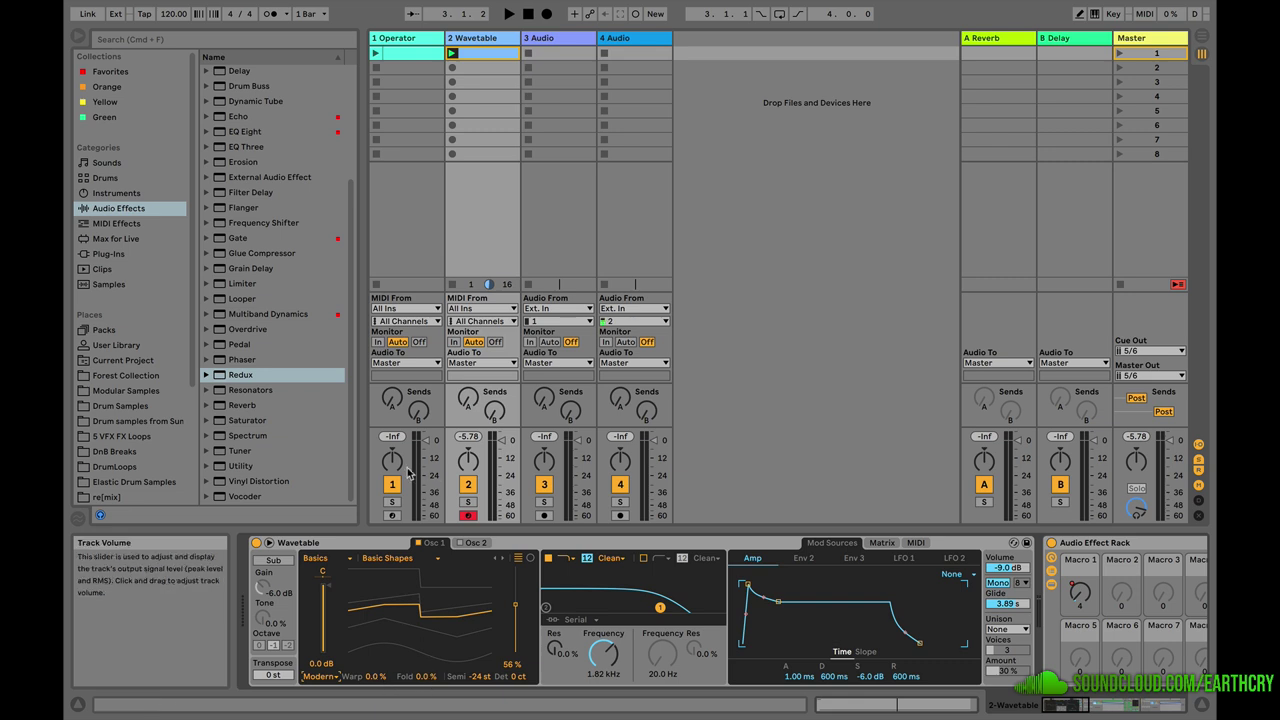
Show the first rack's Macro 1 envelope in the Wavetable clip and copy its full four bars
click(483, 54)
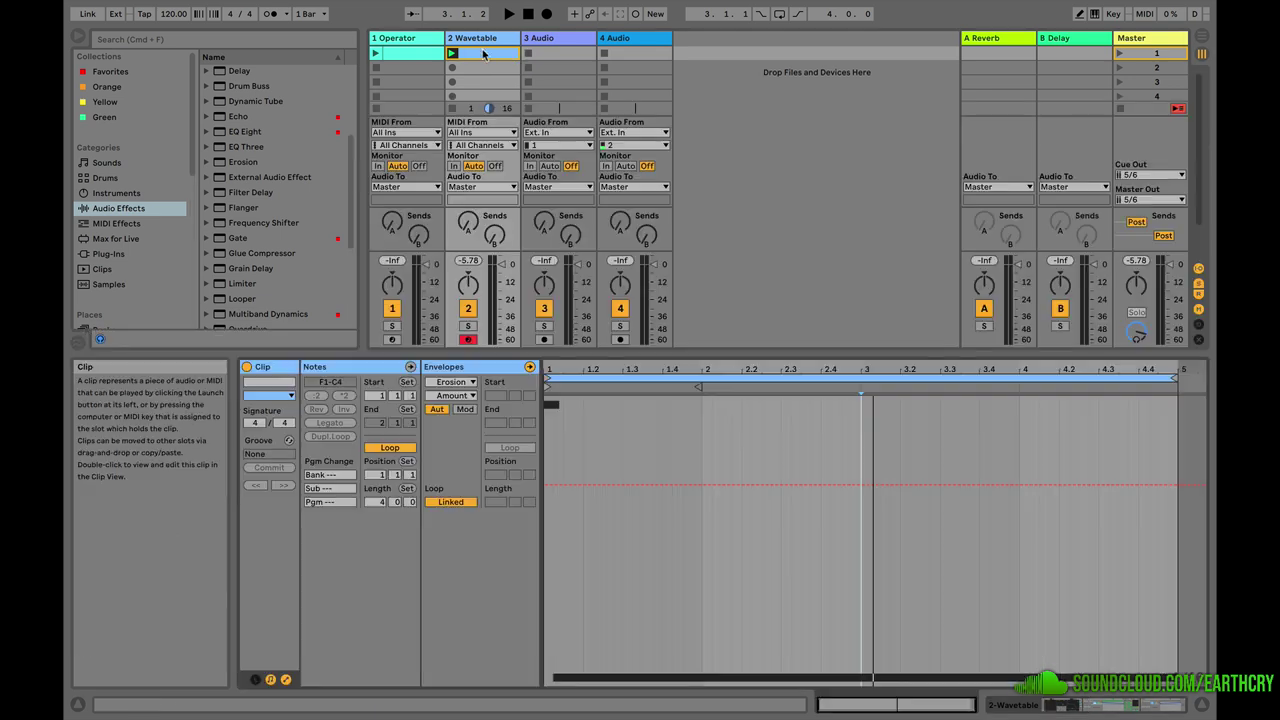
click(458, 383)
click(466, 419)
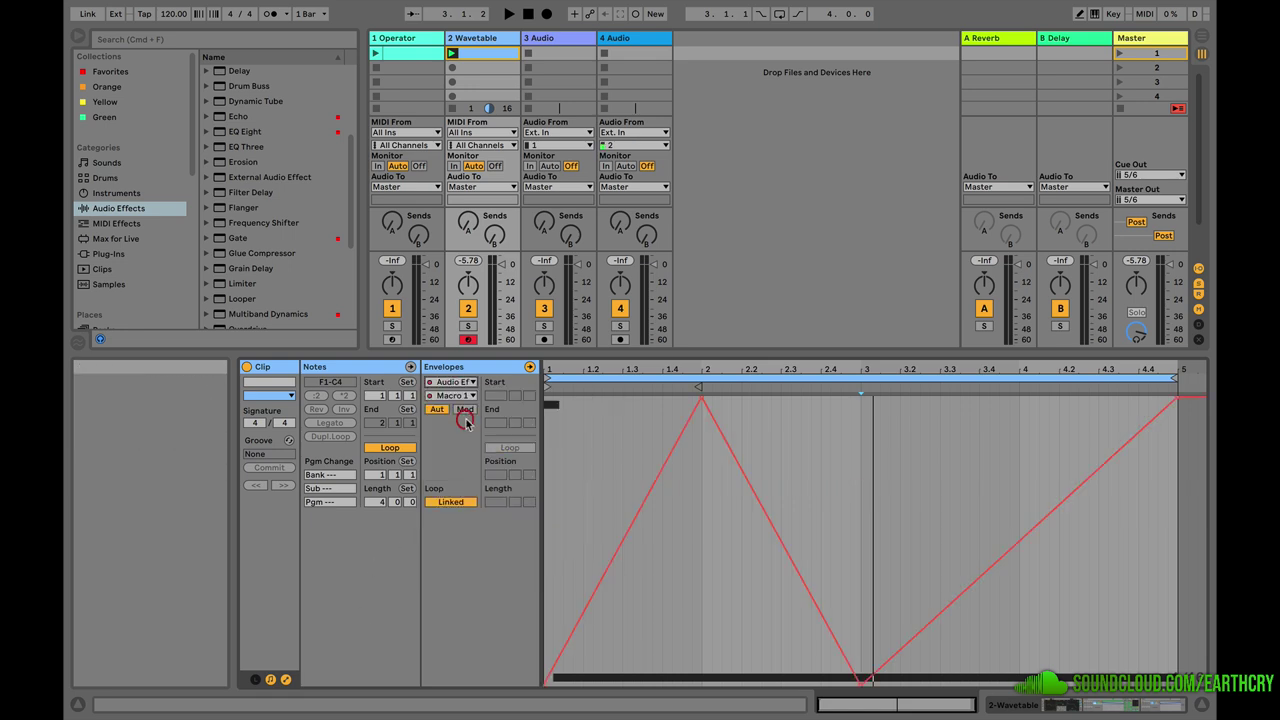
drag(545, 541, 1176, 524)
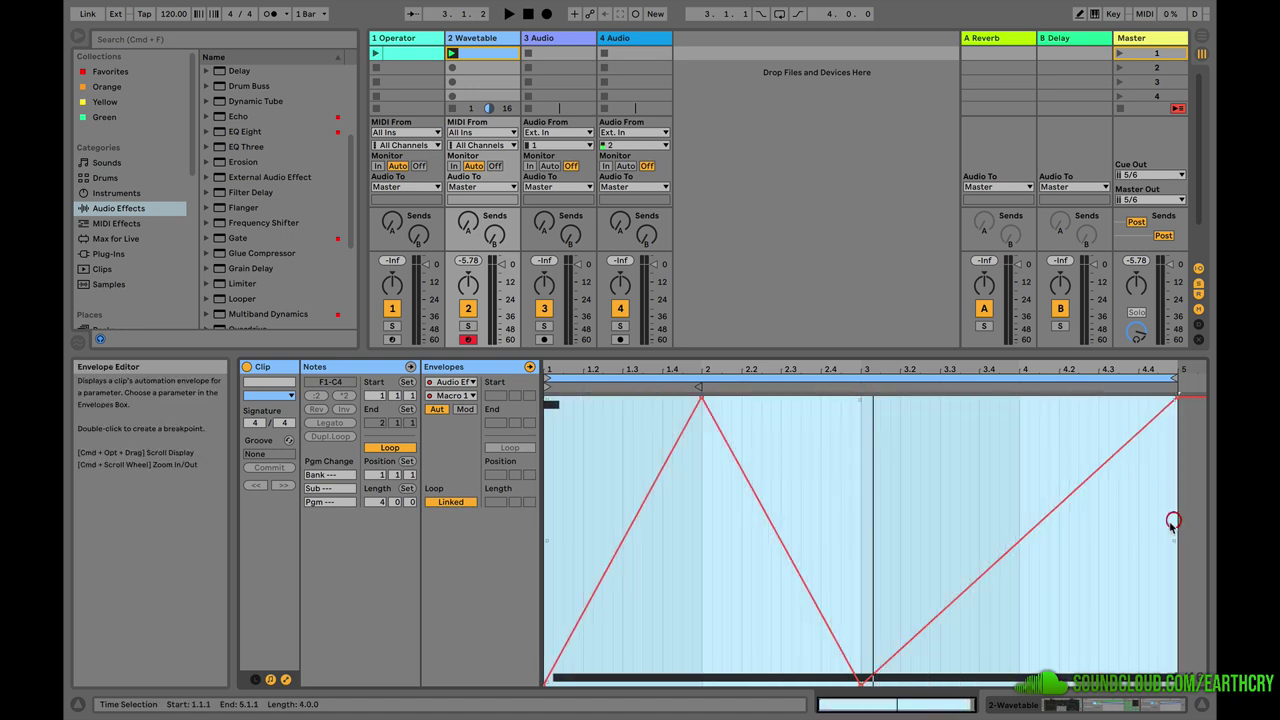
Choose Wavetable's Osc 1 Effect 2 as the clip envelope and paste the copied Macro 1 automation into it
click(462, 382)
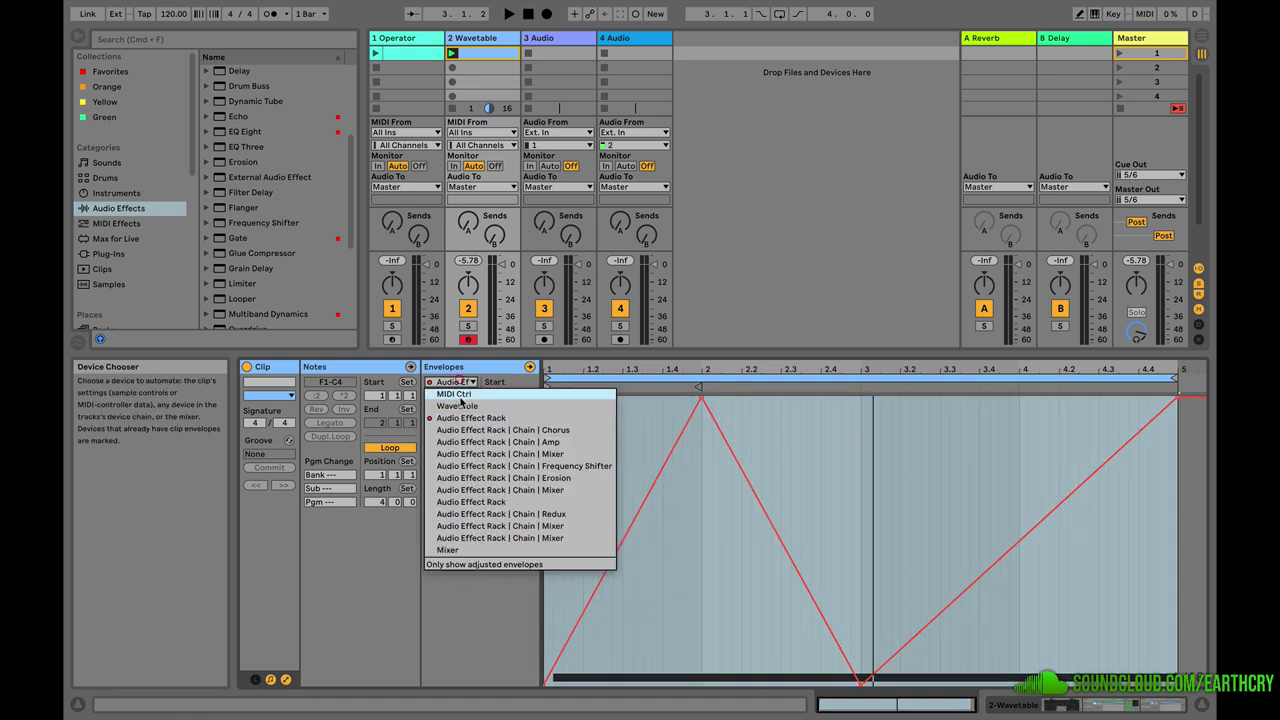
click(457, 405)
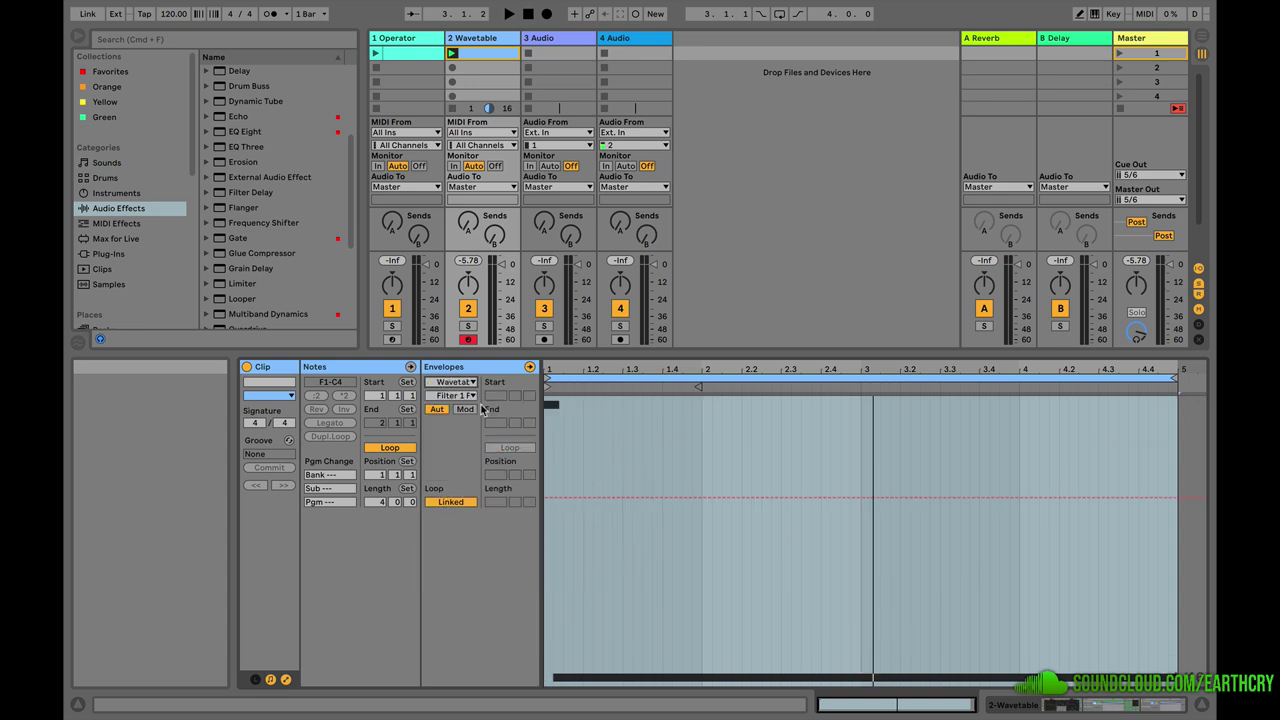
click(458, 396)
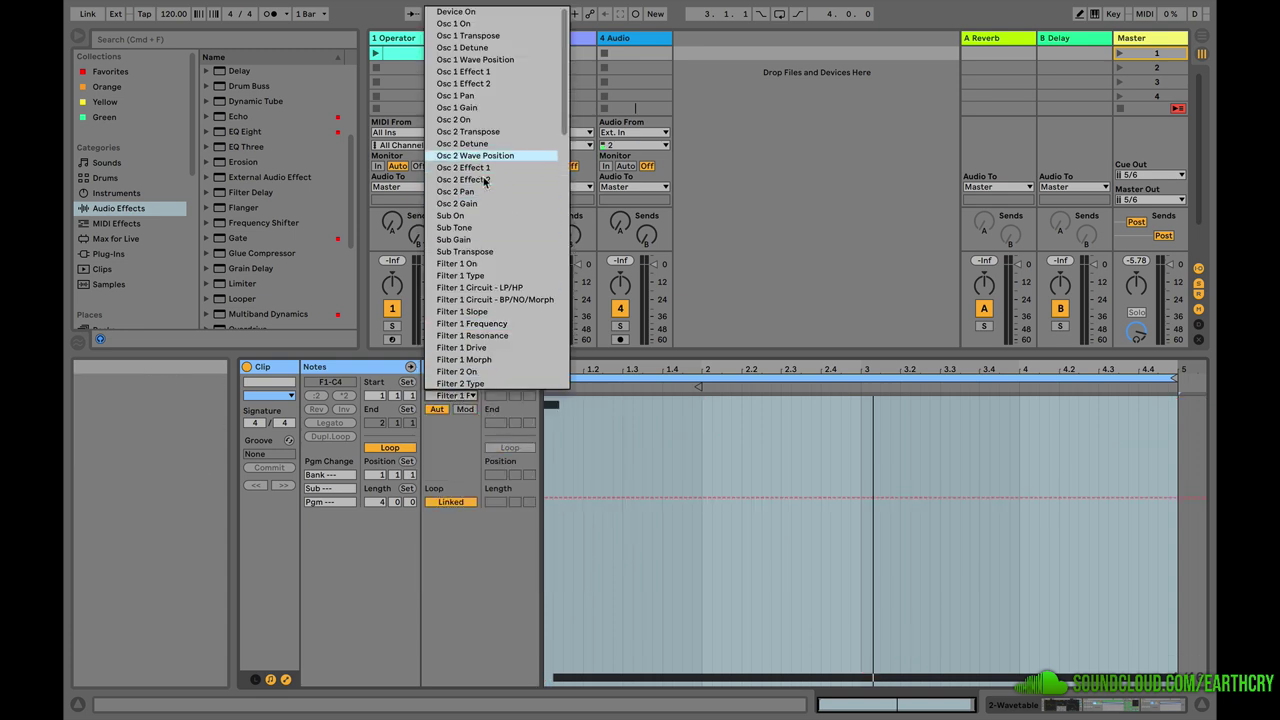
click(500, 84)
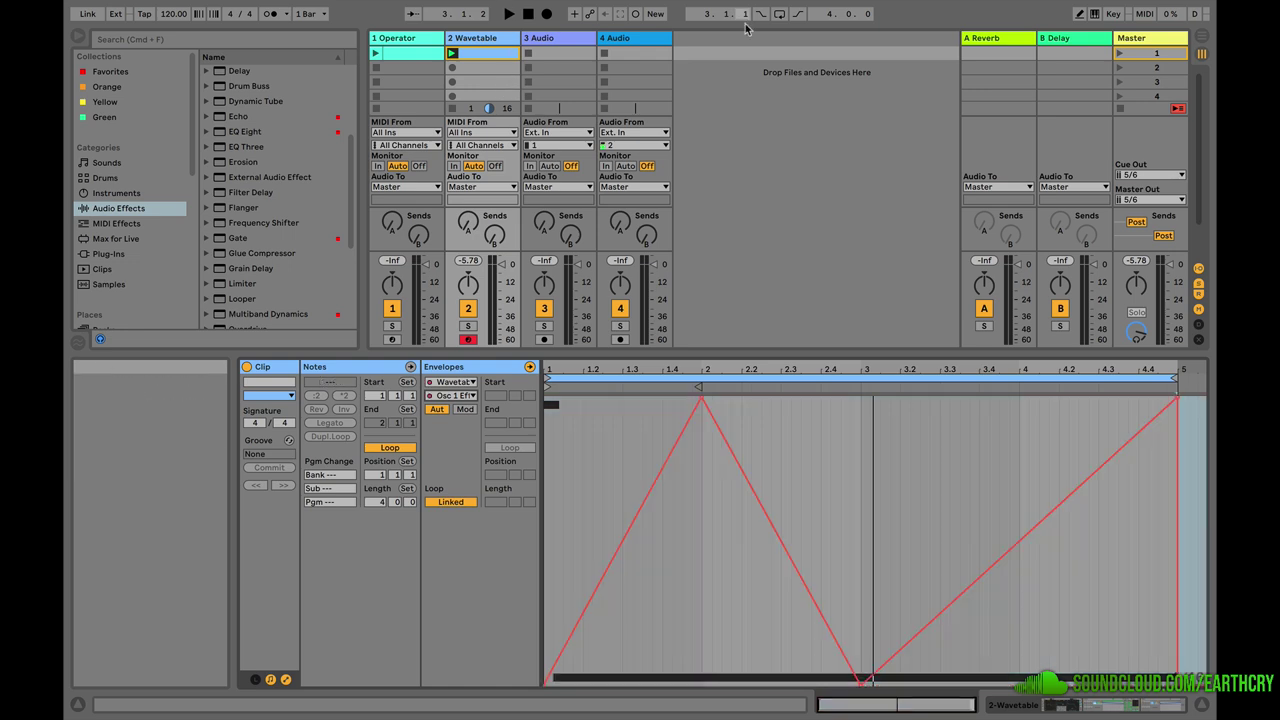
Play the clip to check the automated Fold amount of Wavetable's Osc 1, and go to the end of the device chain
key(space)
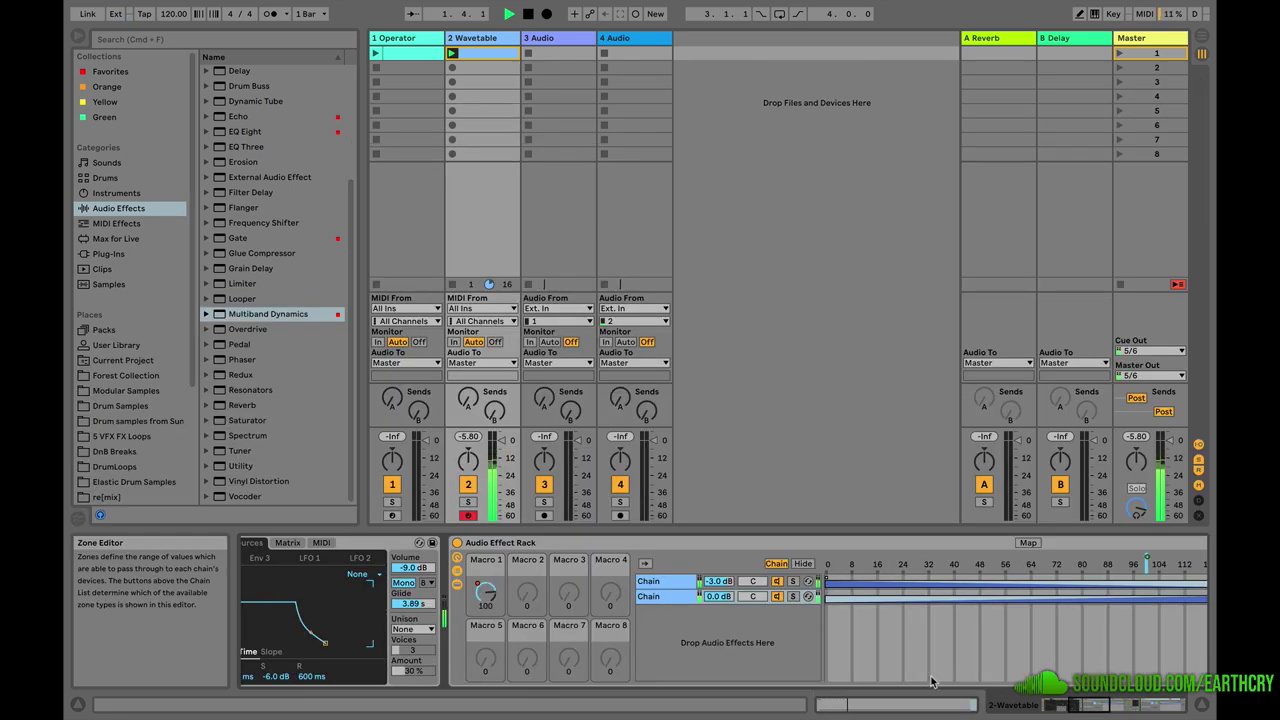
drag(1085, 705, 1046, 708)
key(space)
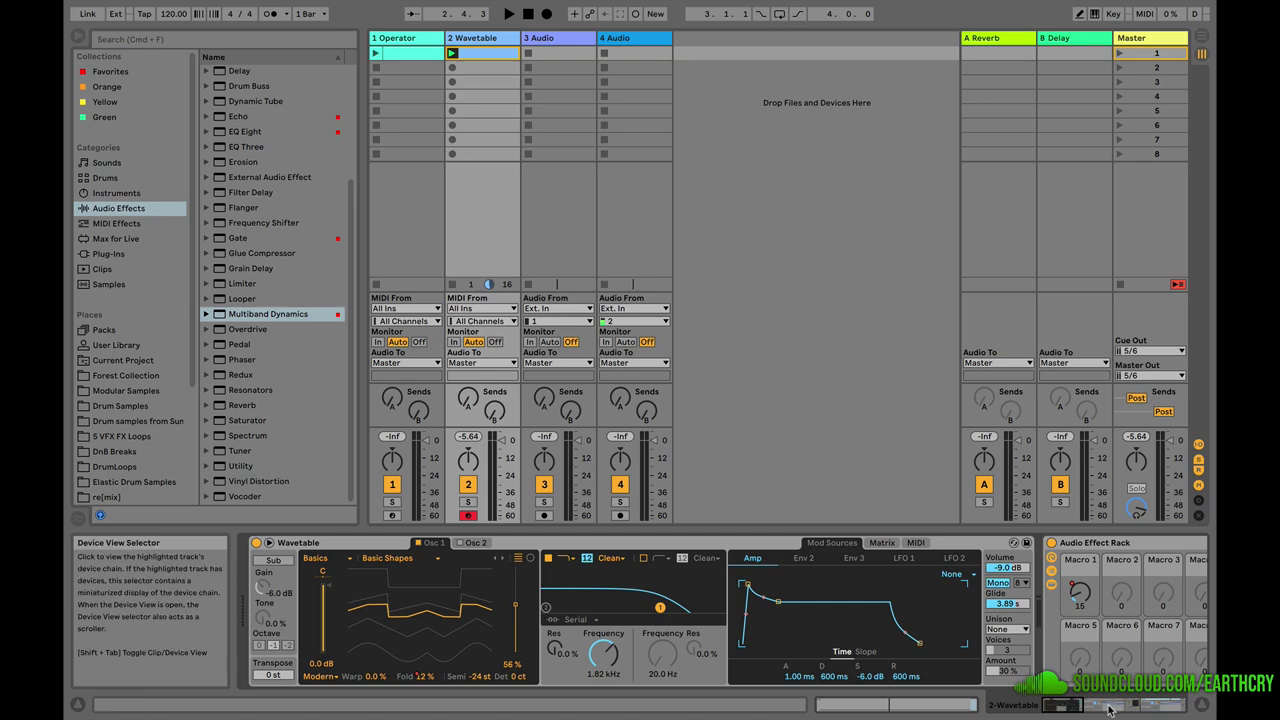
drag(1075, 706, 1176, 691)
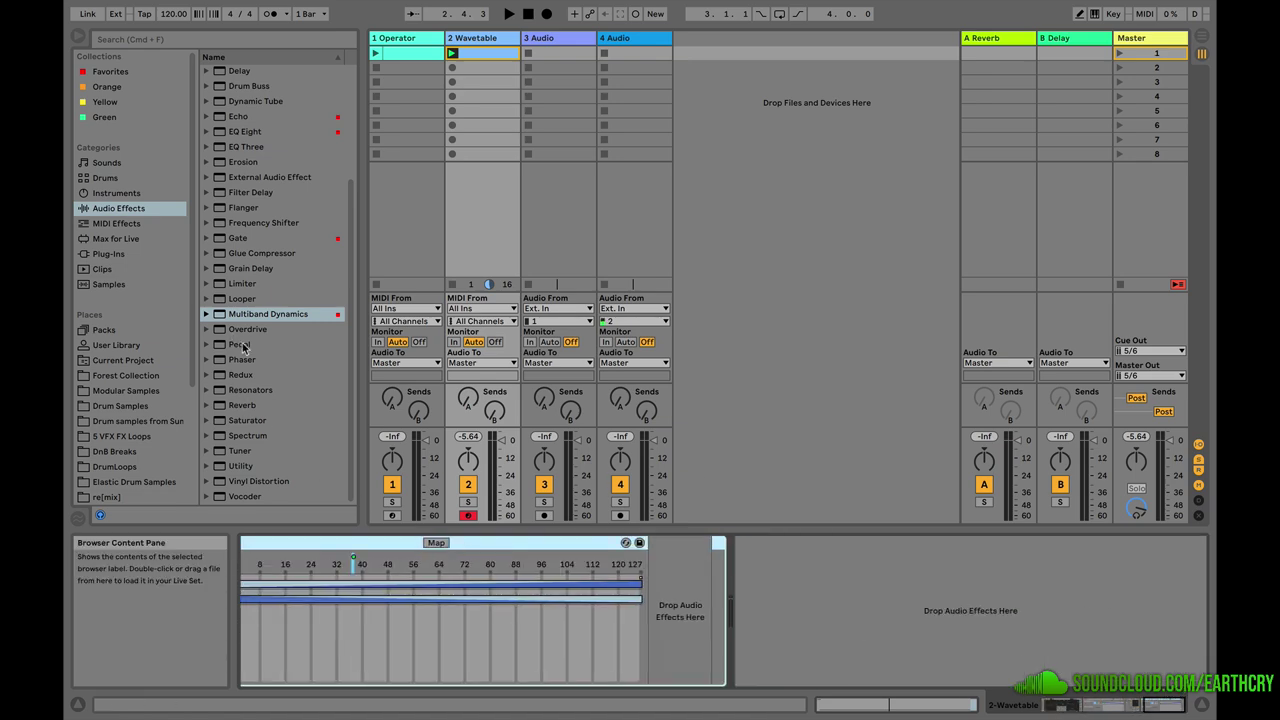
Add Multiband Dynamics at the end of the Wavetable track's device chain and set its low band output to 7.10 dB
drag(238, 316, 846, 606)
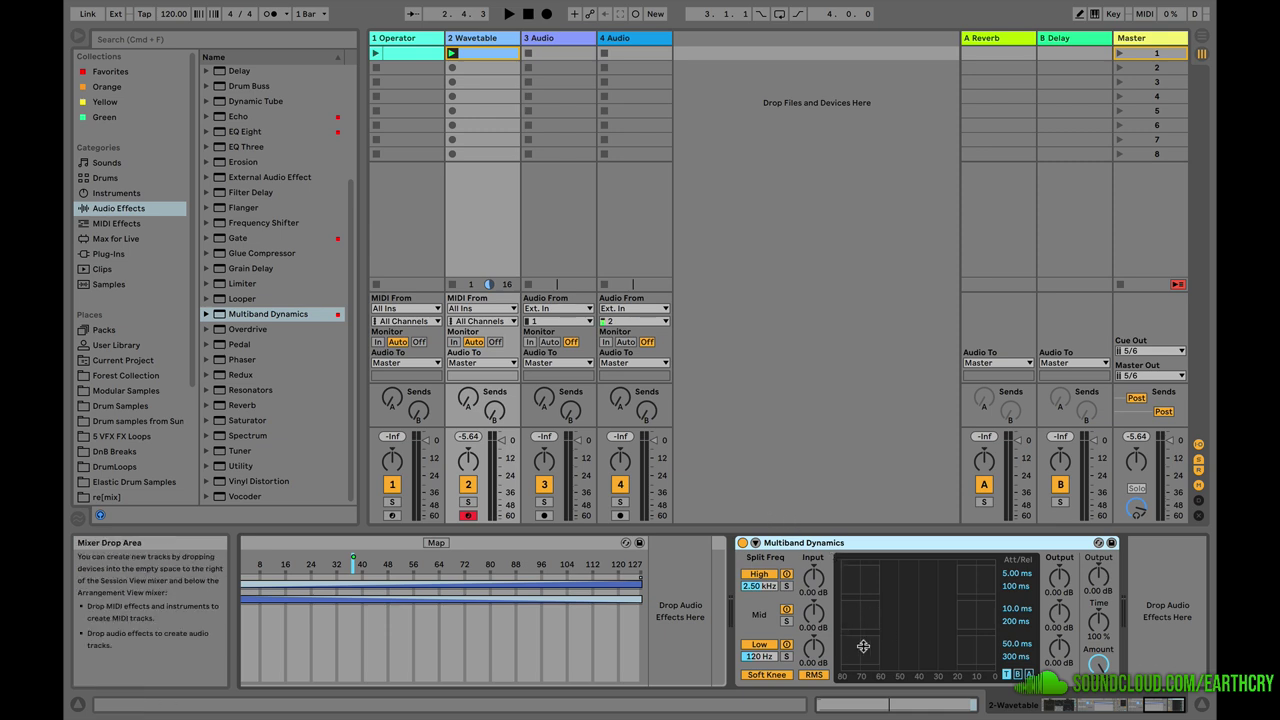
key(space)
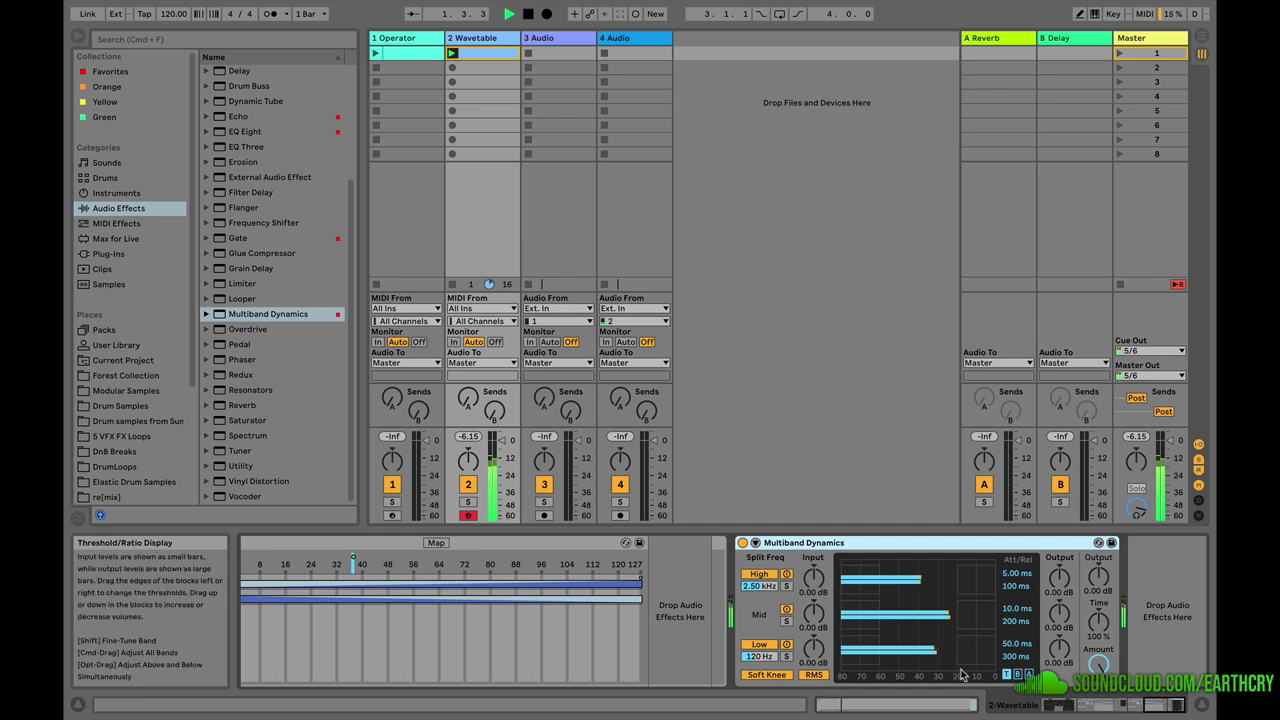
key(space)
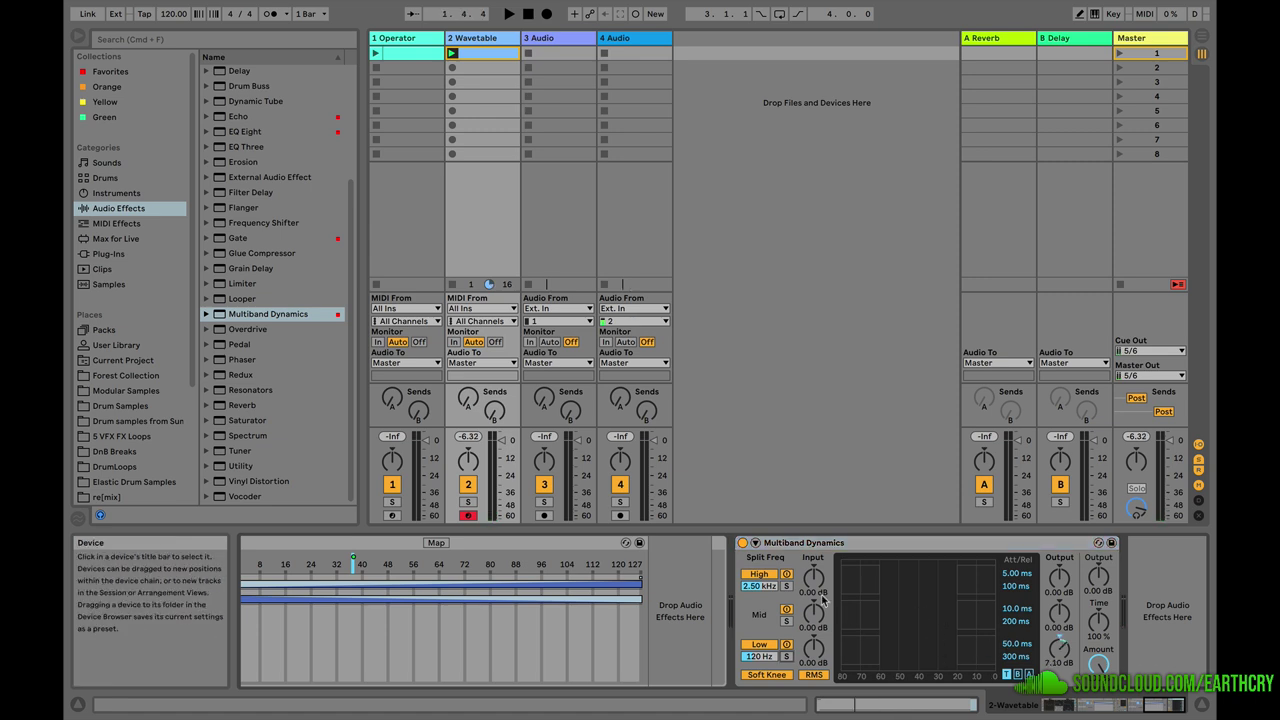
click(828, 543)
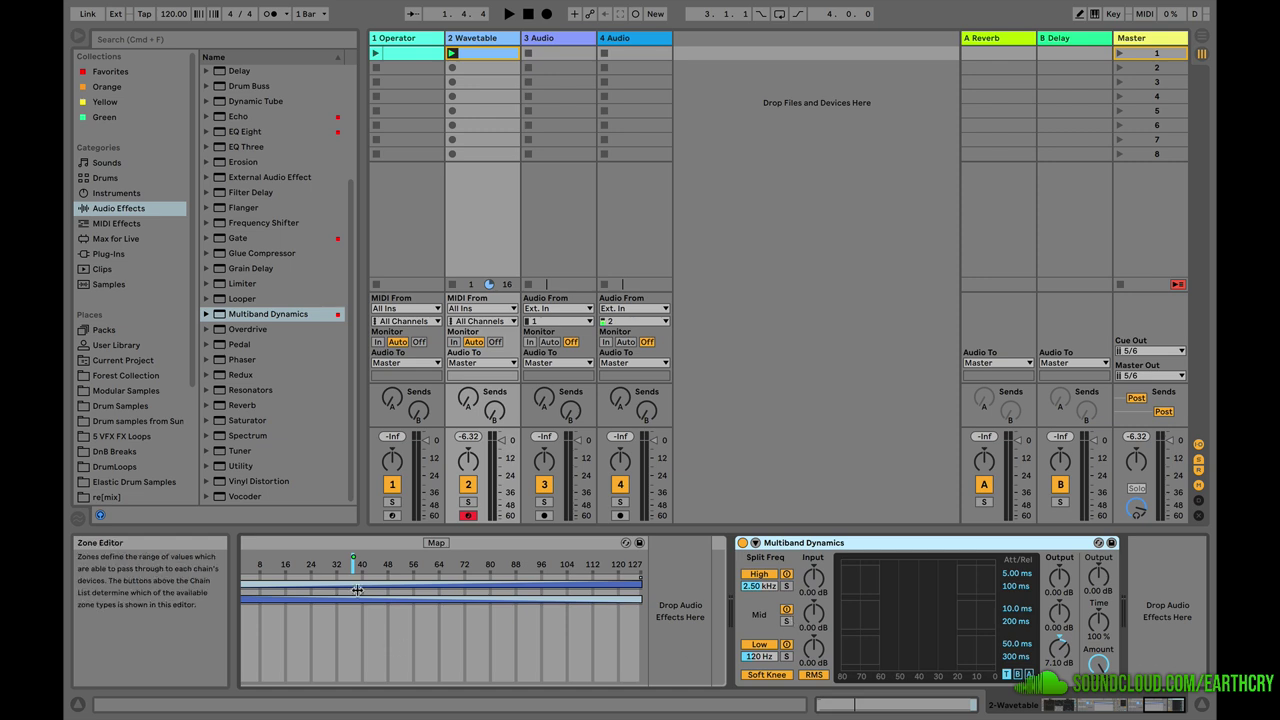
scroll(320, 575, left, 4)
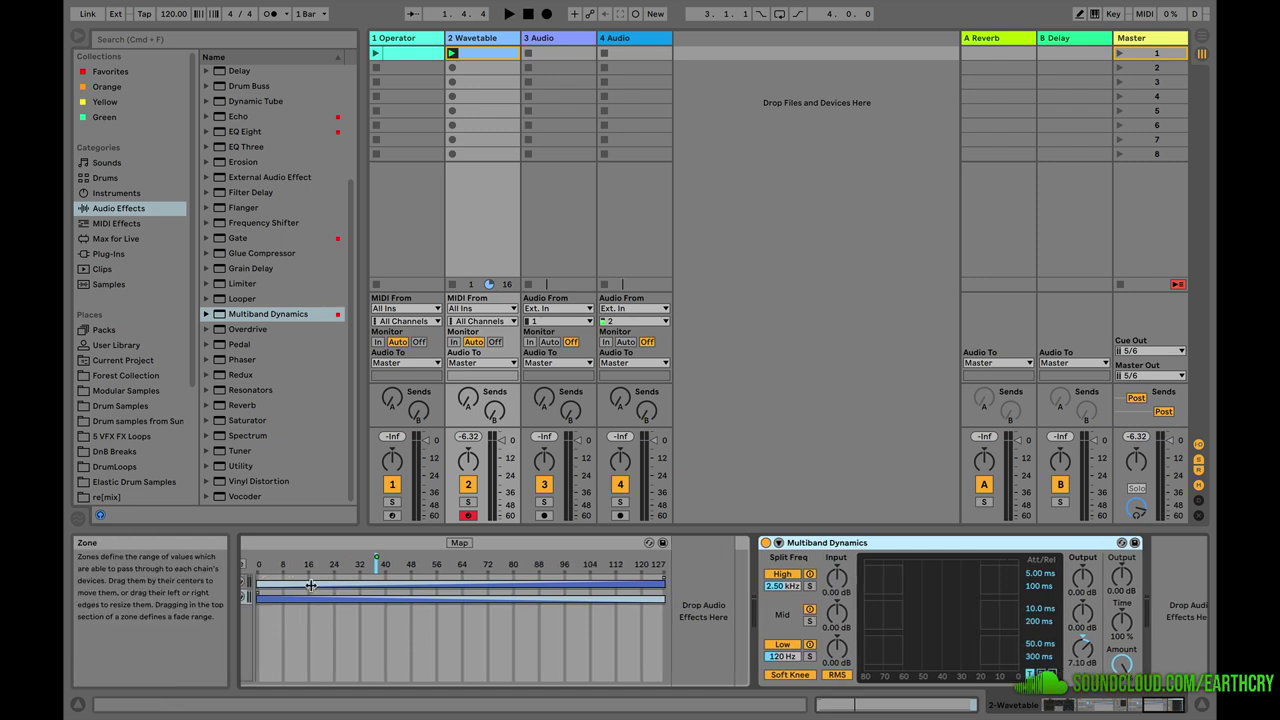
scroll(790, 615, right, 3)
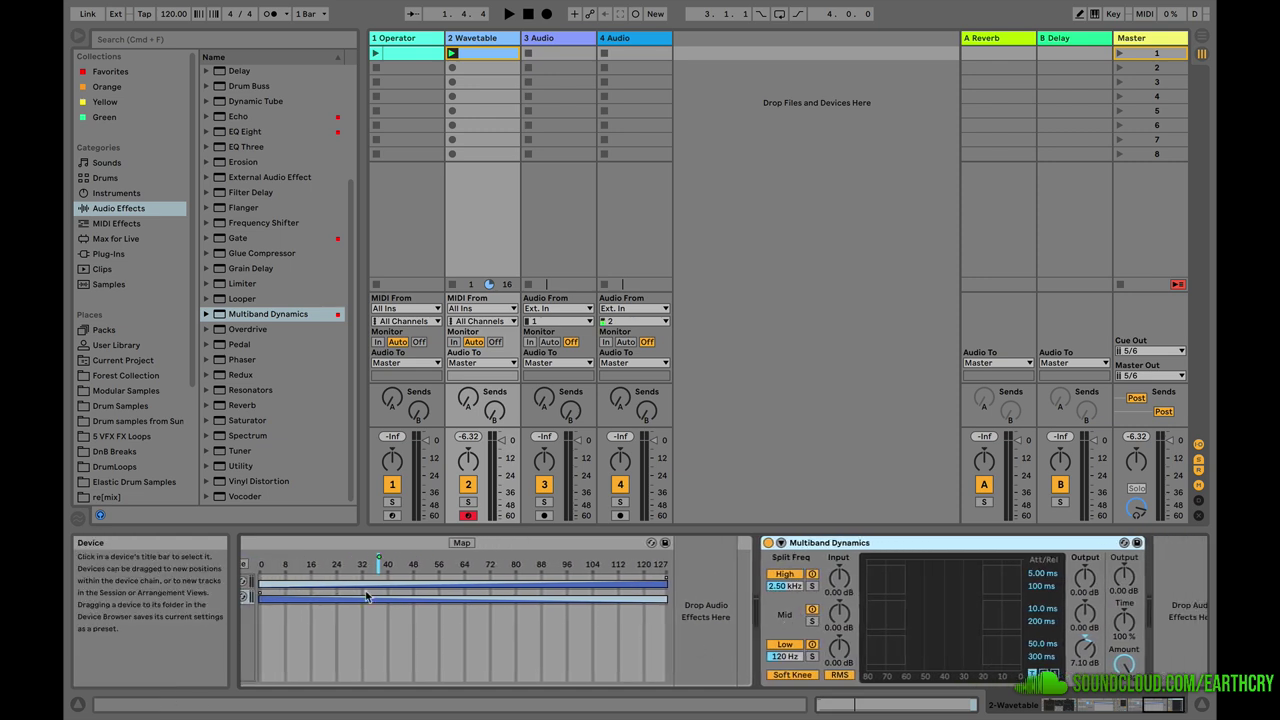
Play the clip briefly, raise the low band's lower threshold to -29.8 dB, and inspect the Below and Above settings
key(space)
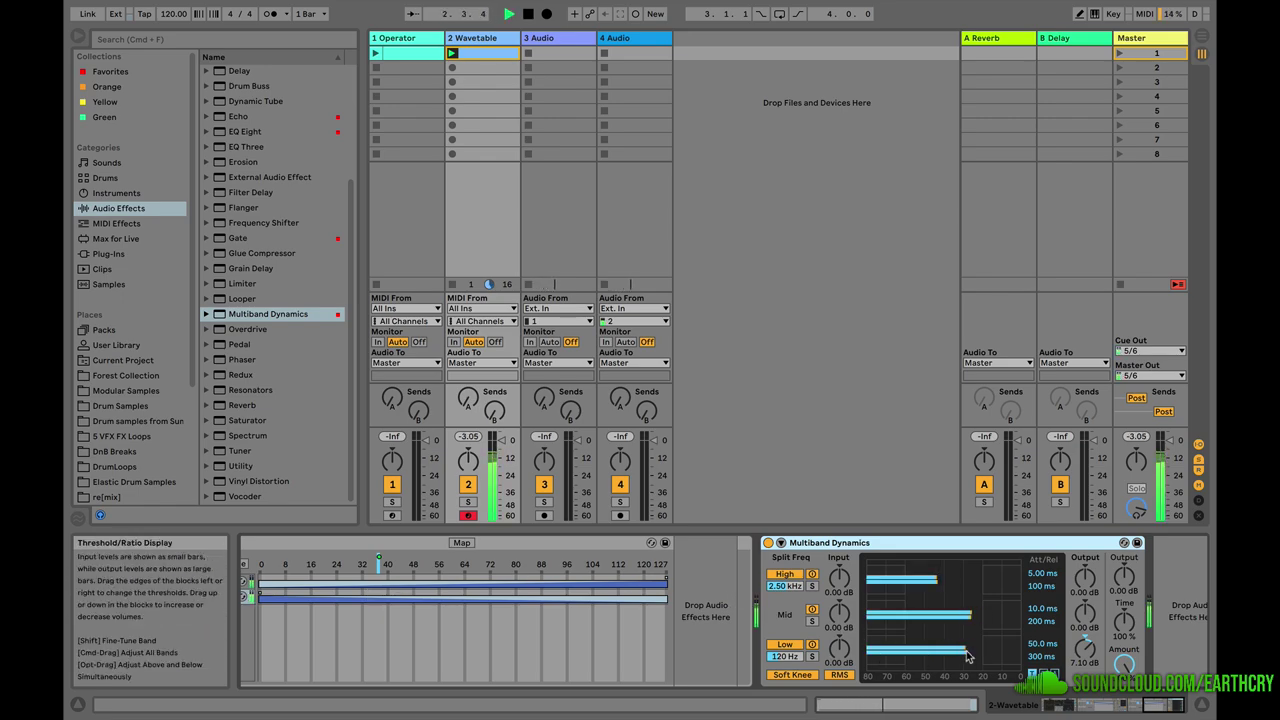
key(space)
drag(904, 648, 957, 648)
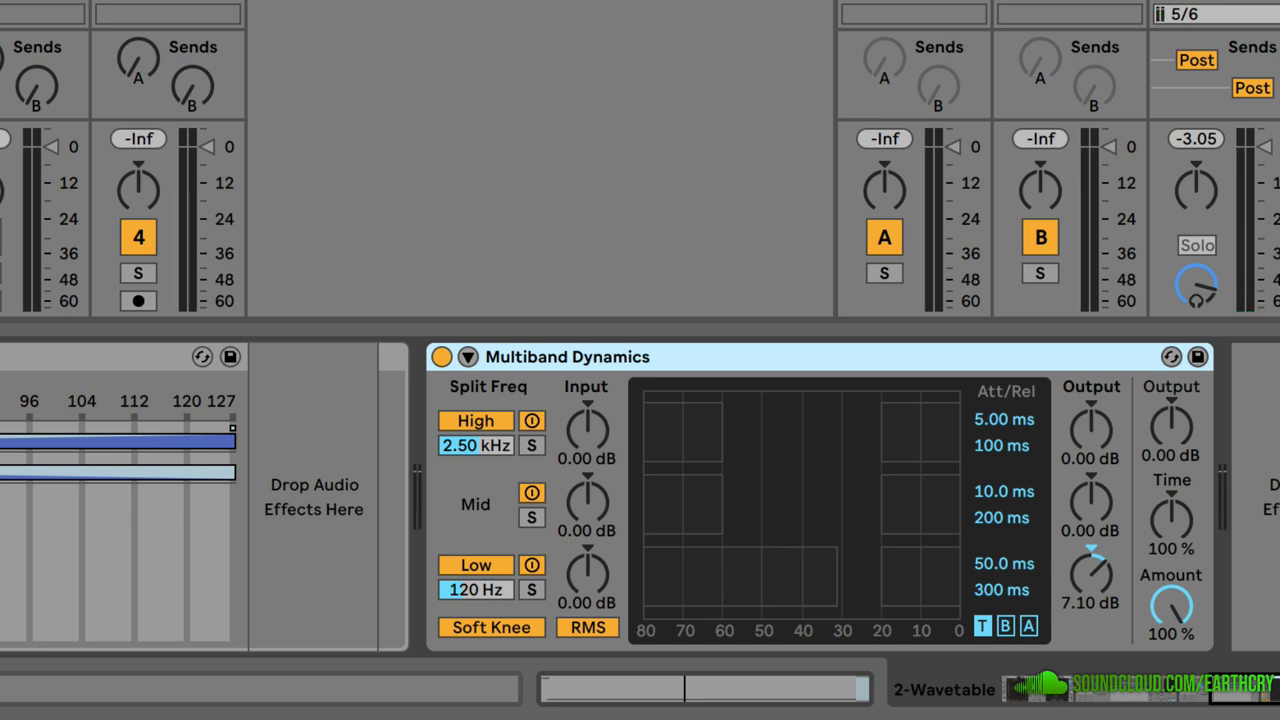
click(1005, 626)
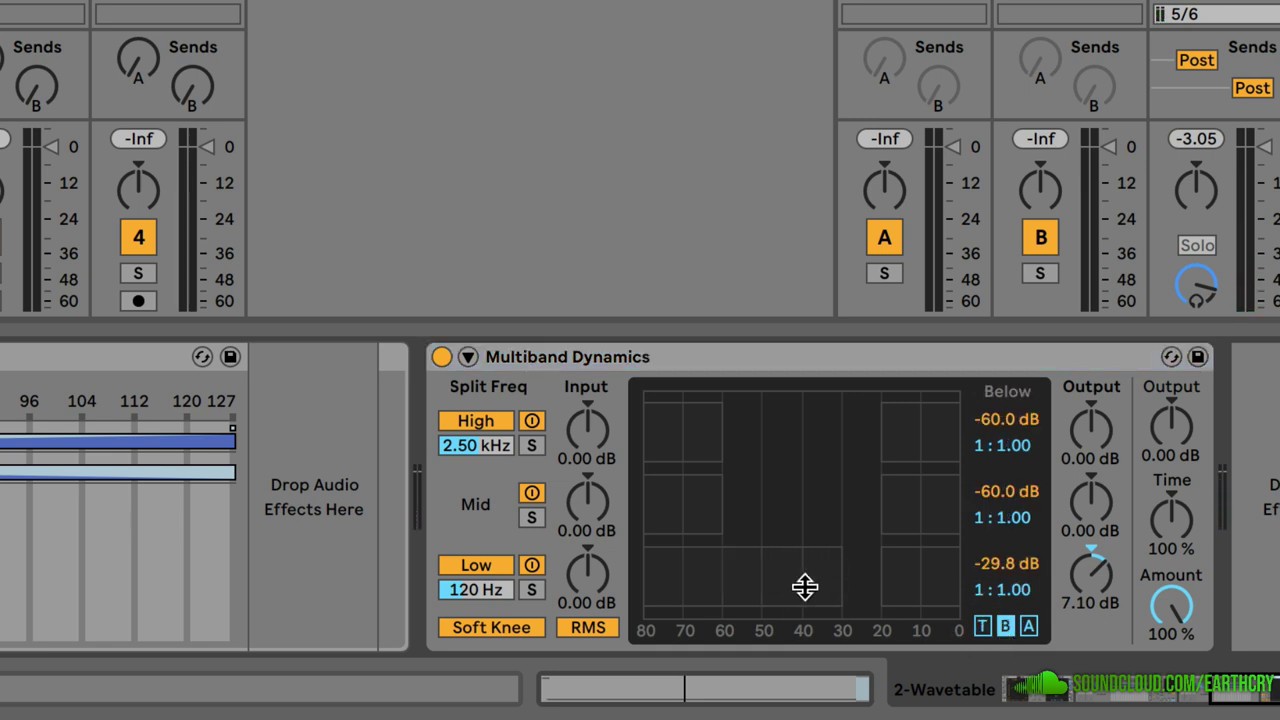
click(1030, 627)
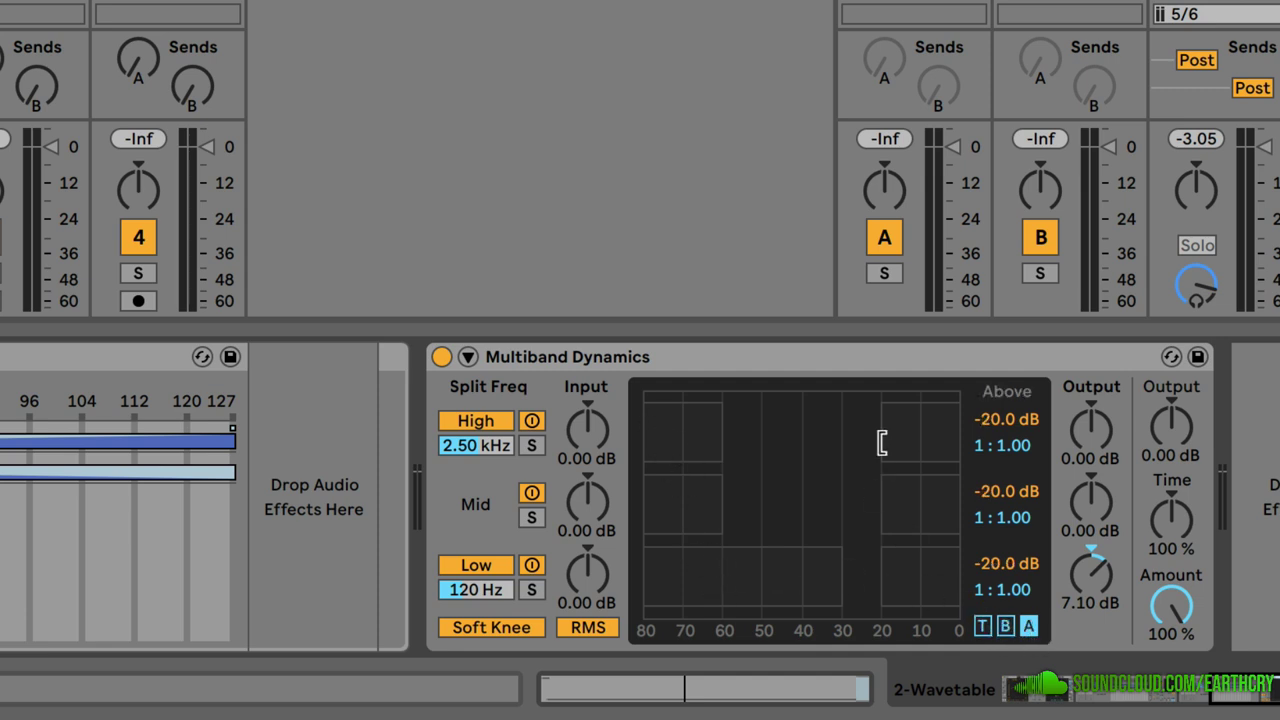
Set the low band's Below ratio to 1:5.33 and its threshold to -25.8 dB in Multiband Dynamics
click(1005, 626)
drag(1006, 589, 1006, 540)
drag(1006, 589, 1006, 566)
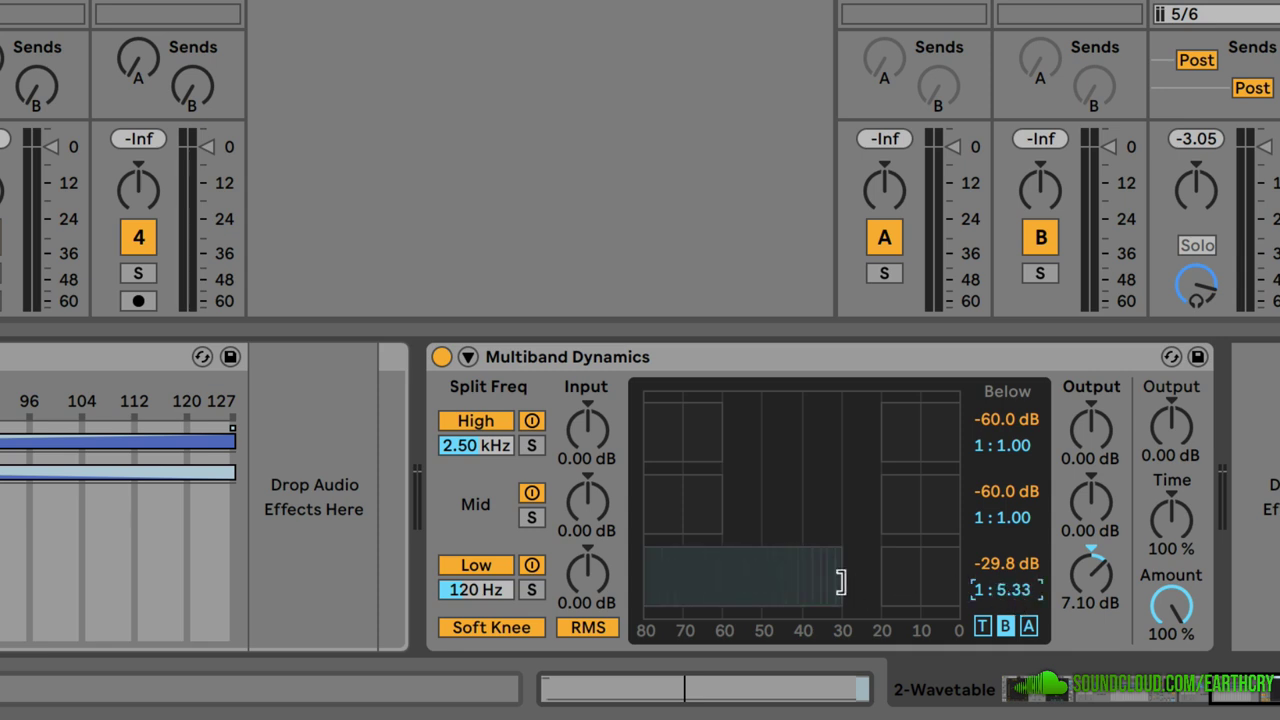
drag(840, 582, 859, 582)
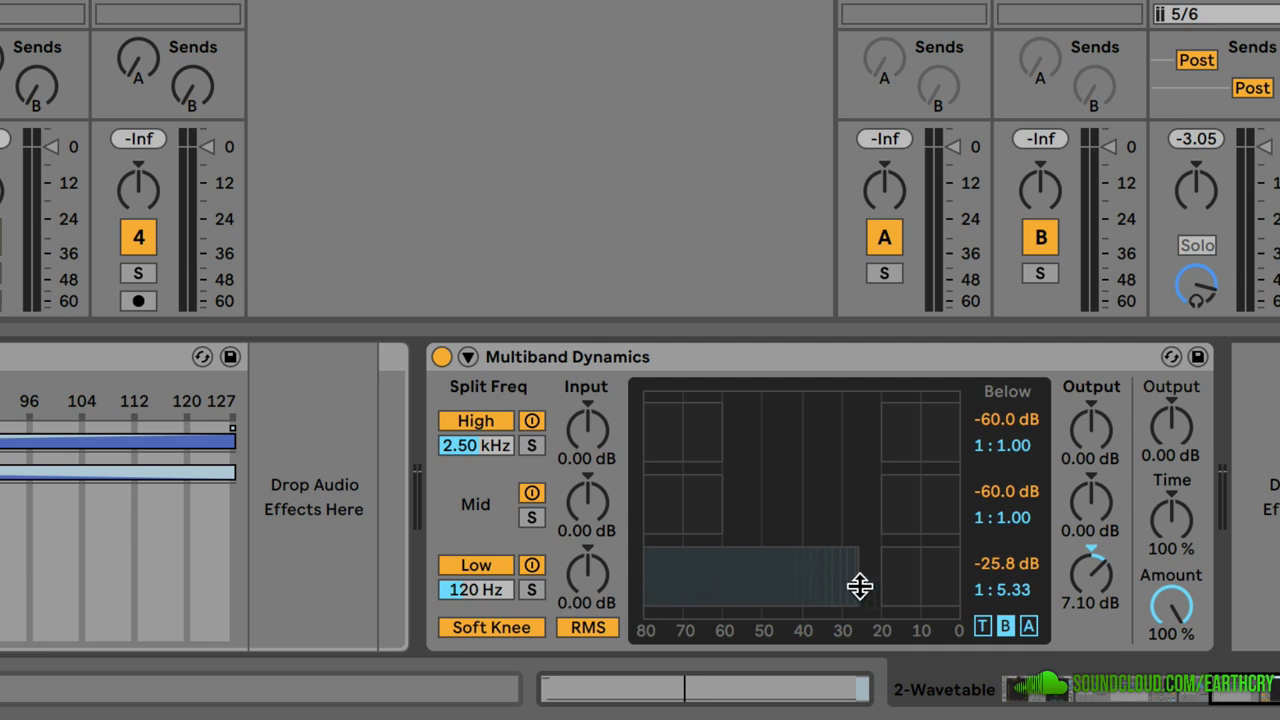
Play the clip and compare the soloed low band with its processing on and off, leaving it unsoloed and active
key(space)
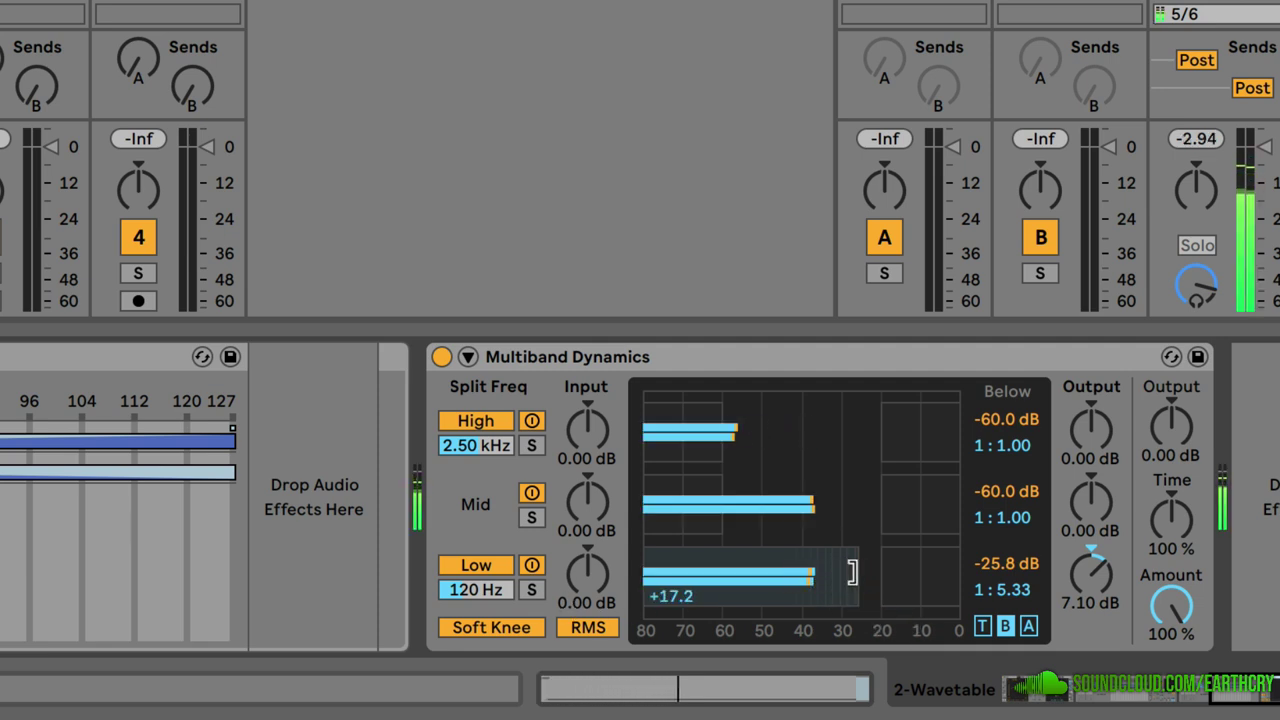
key(space)
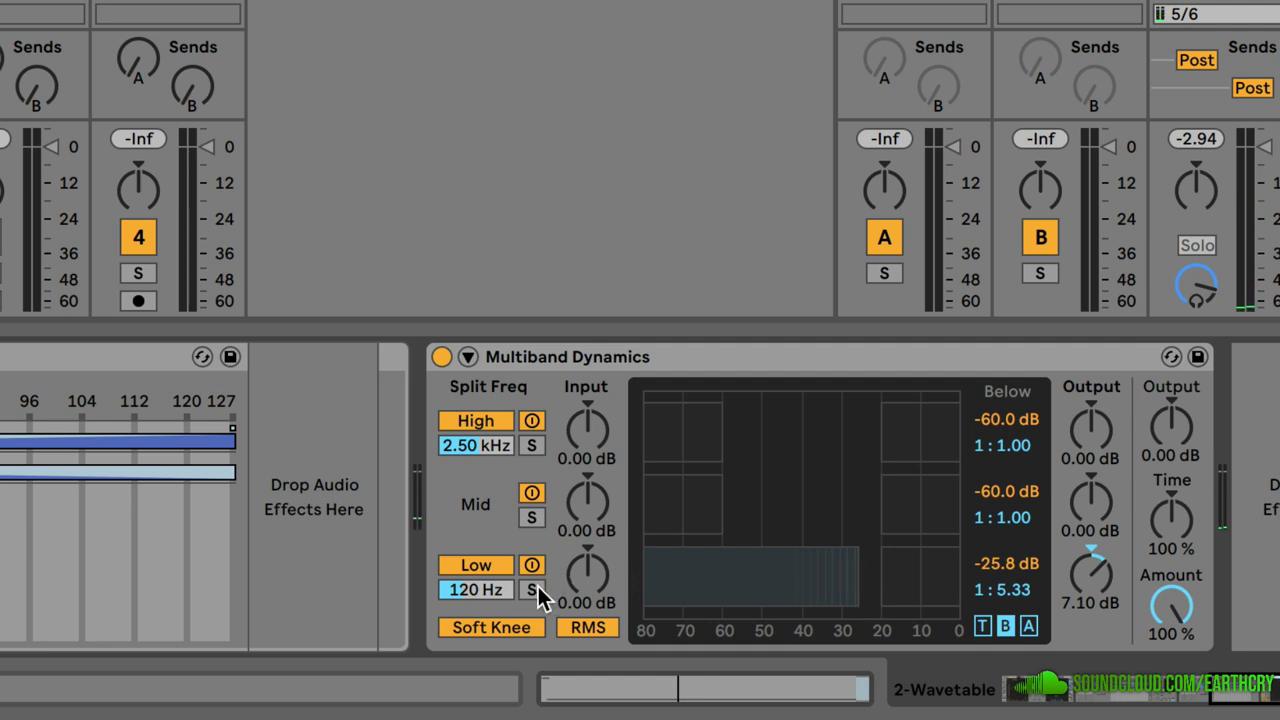
click(533, 590)
key(space)
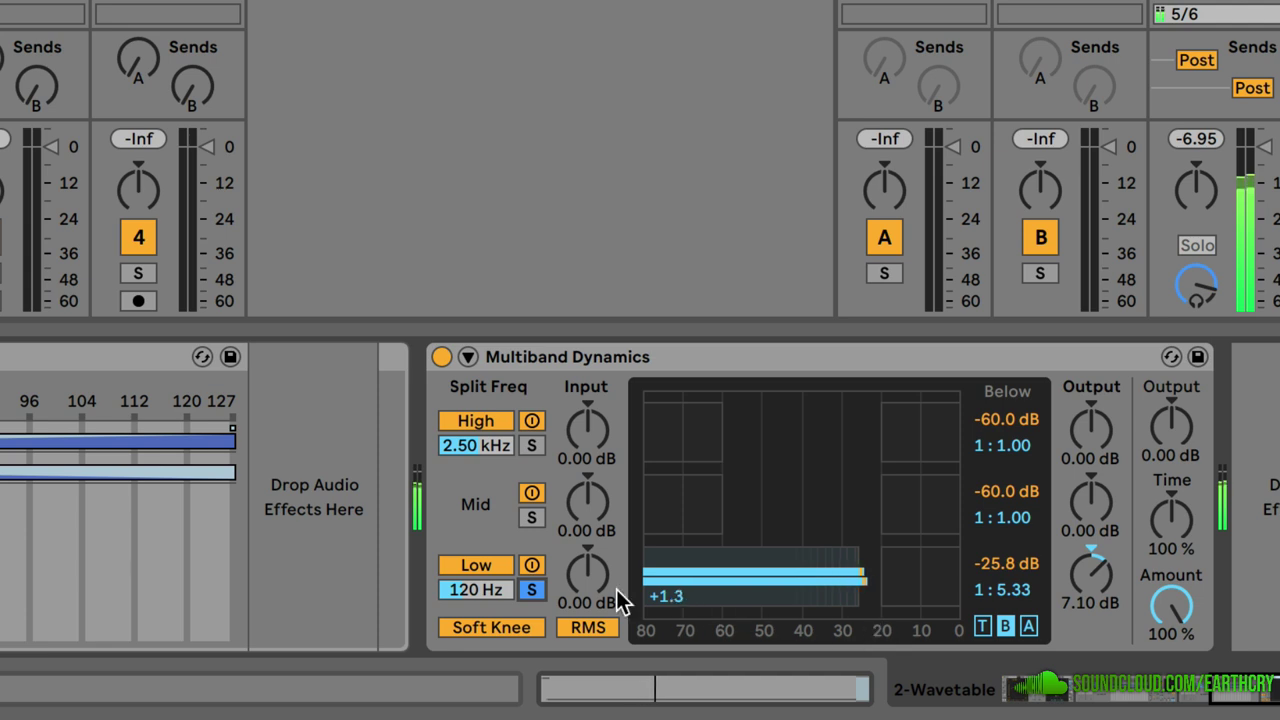
click(532, 565)
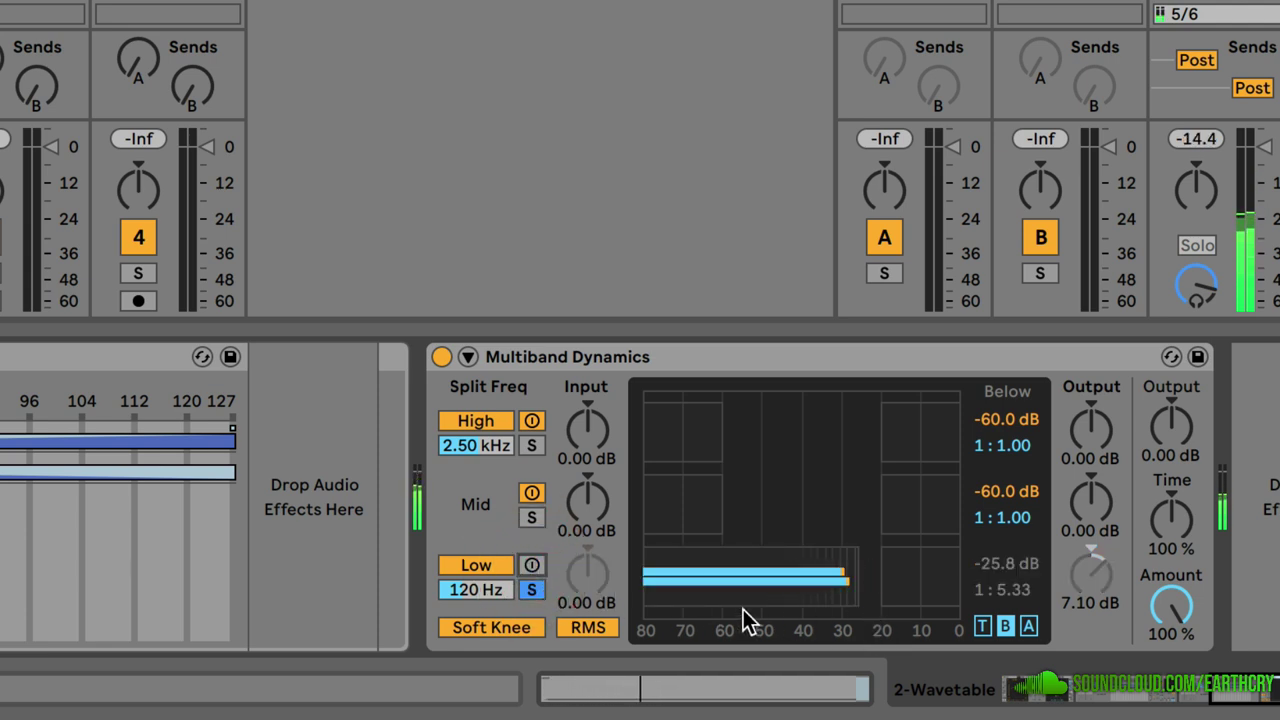
click(532, 589)
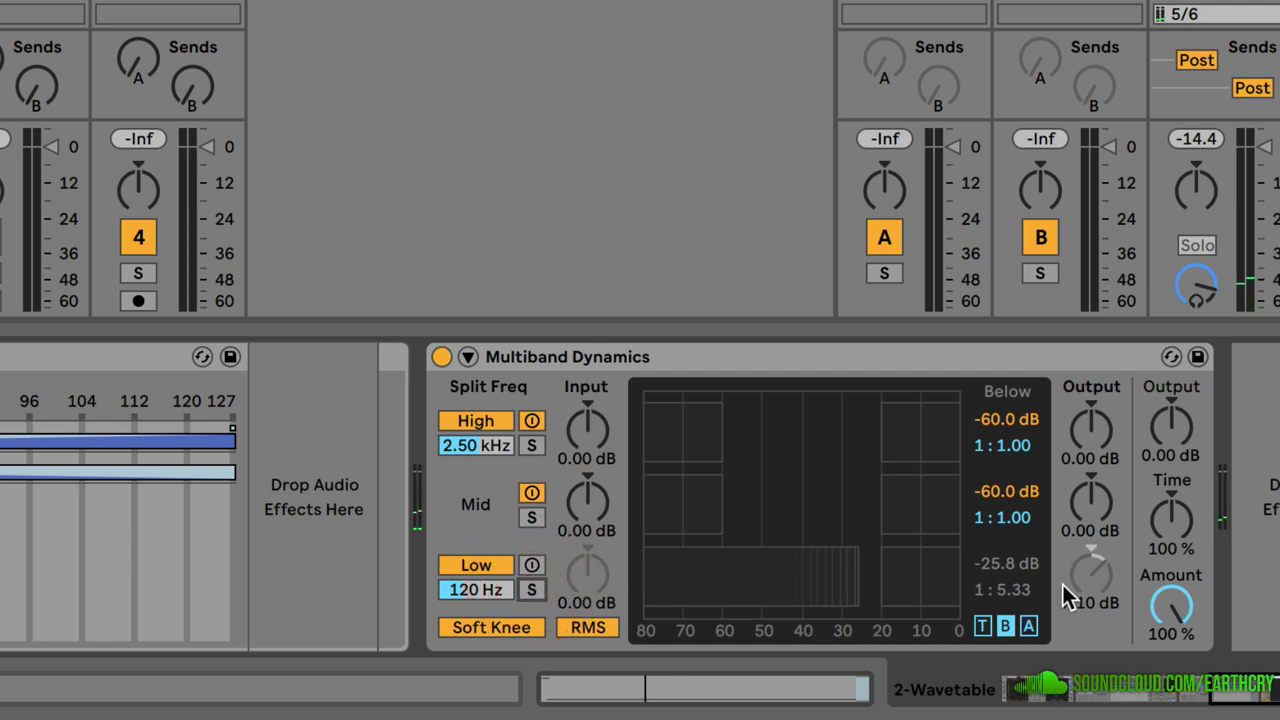
click(679, 357)
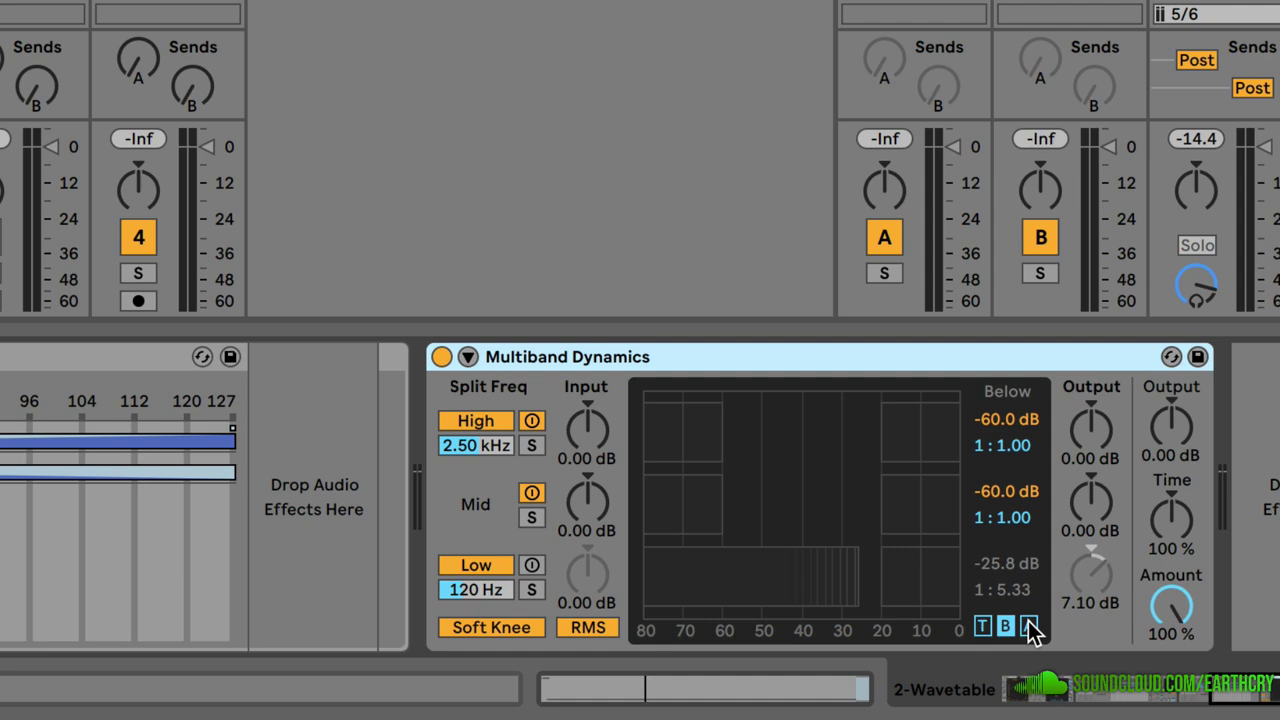
click(522, 565)
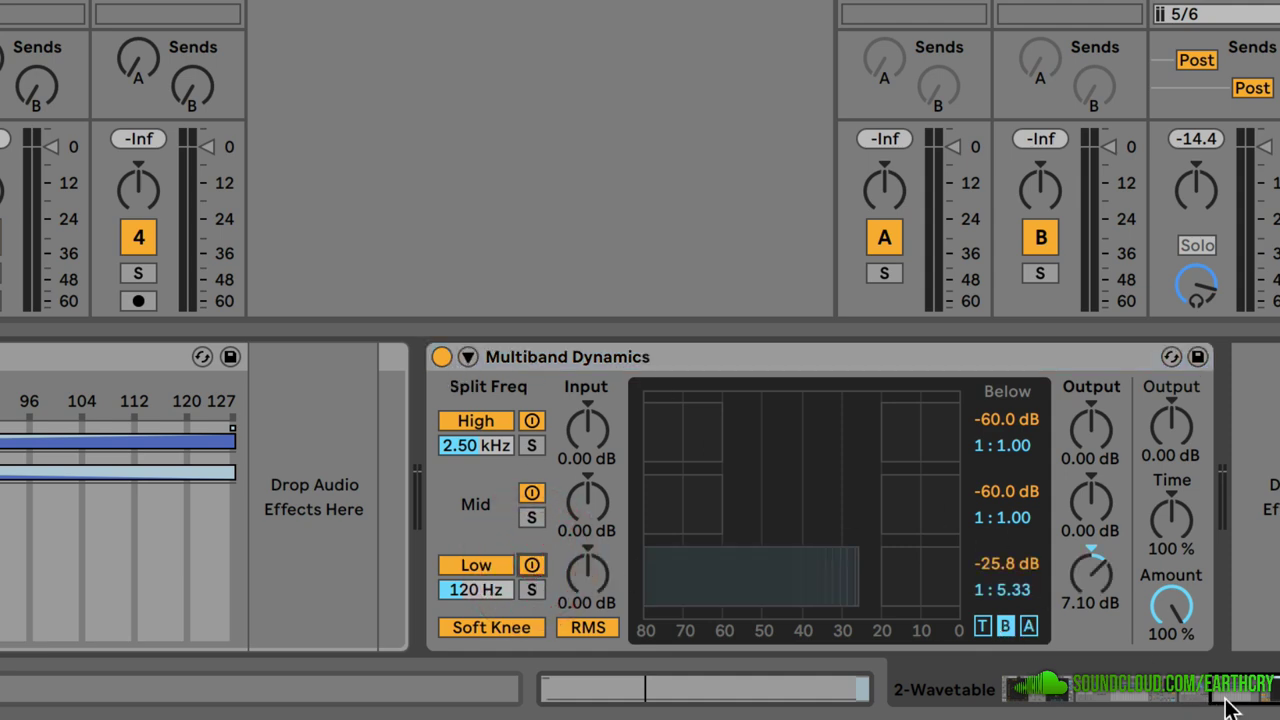
Review the Wavetable track's device chain during playback, from the instrument through the first Audio Effect Rack's macros and chain zones
click(1060, 700)
mouse_move(1056, 693)
mouse_down()
mouse_move(1090, 694)
mouse_move(1048, 695)
mouse_up()
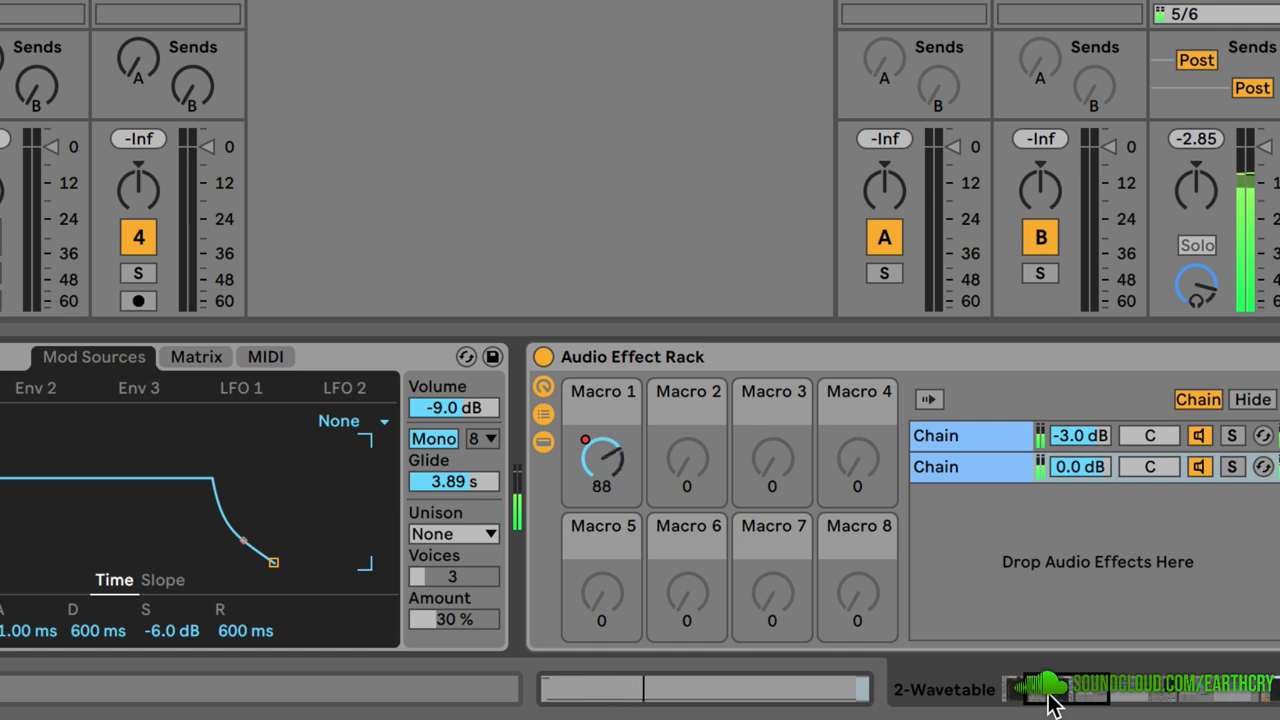
drag(1058, 686, 1090, 686)
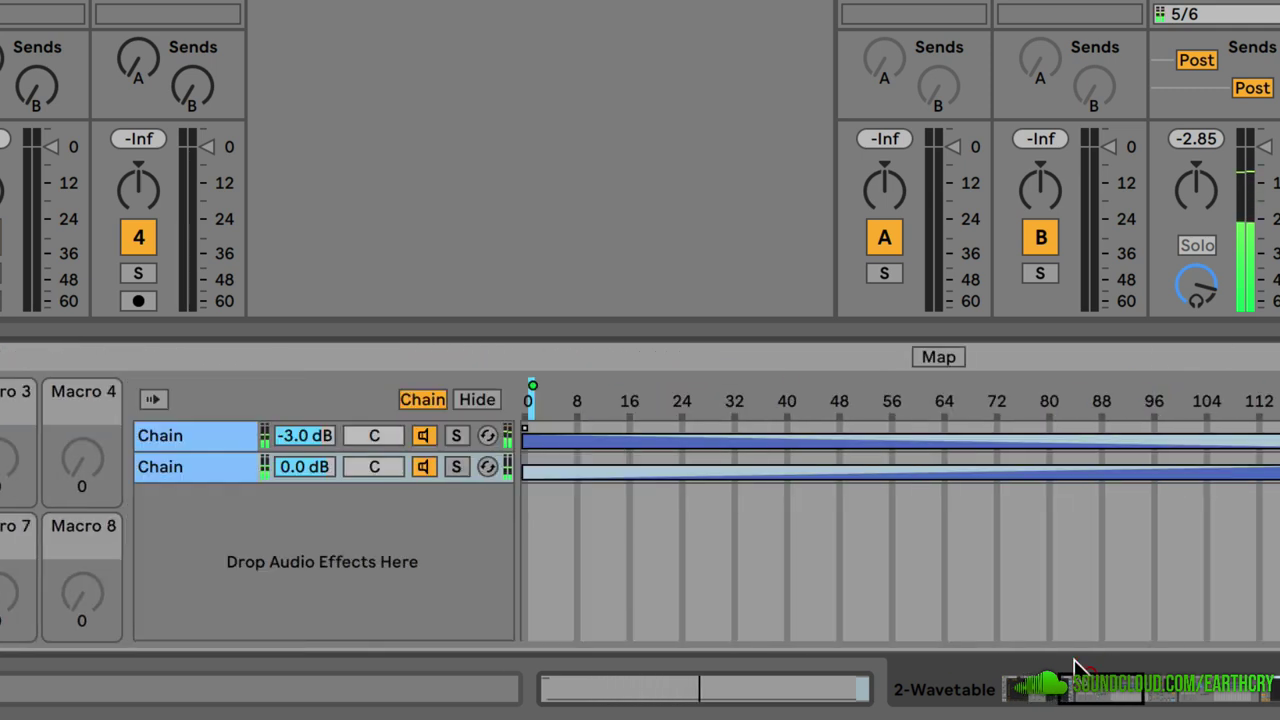